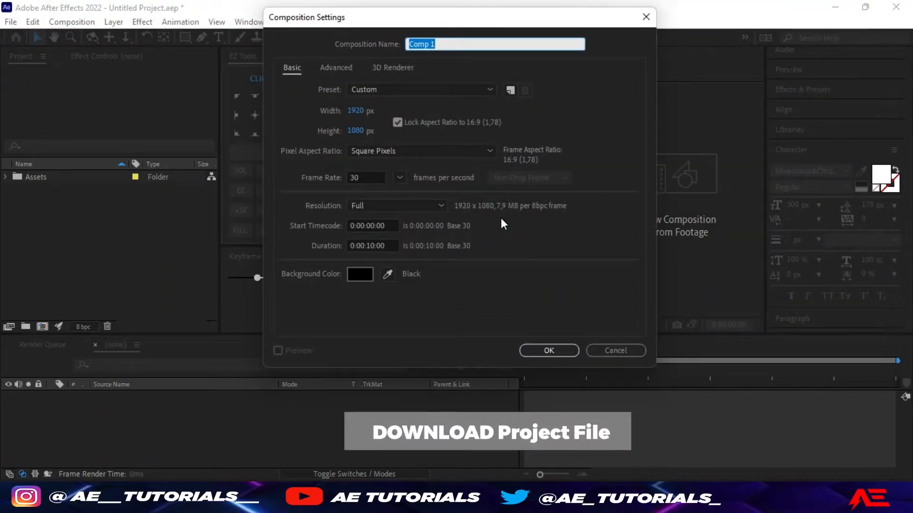
Step: Create a 1920 x 1080 composition named Merry Christmas at 30 fps with a 10-second duration
text(M)
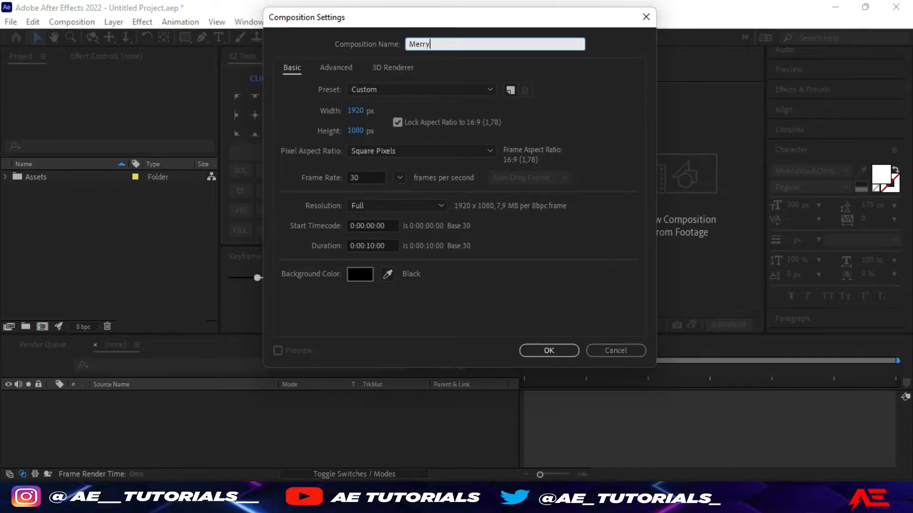
text(erry C)
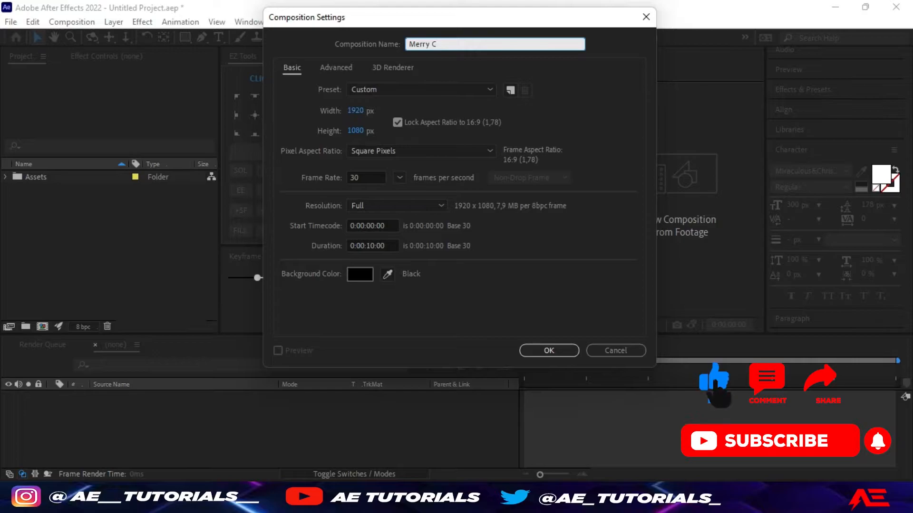
text(hri)
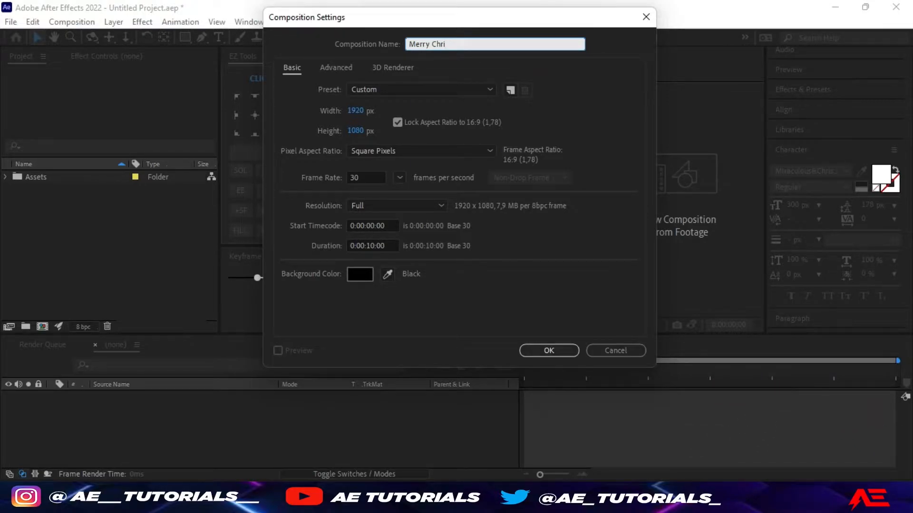
text(stmas)
click(549, 350)
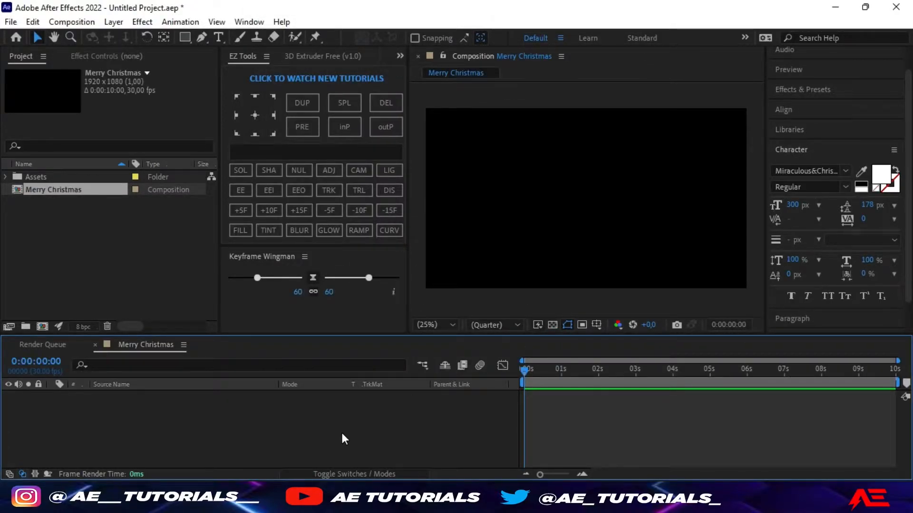
Step: Create a second 1920 x 1080, 30 fps, 10-second composition named LOGO
key(ctrl+n)
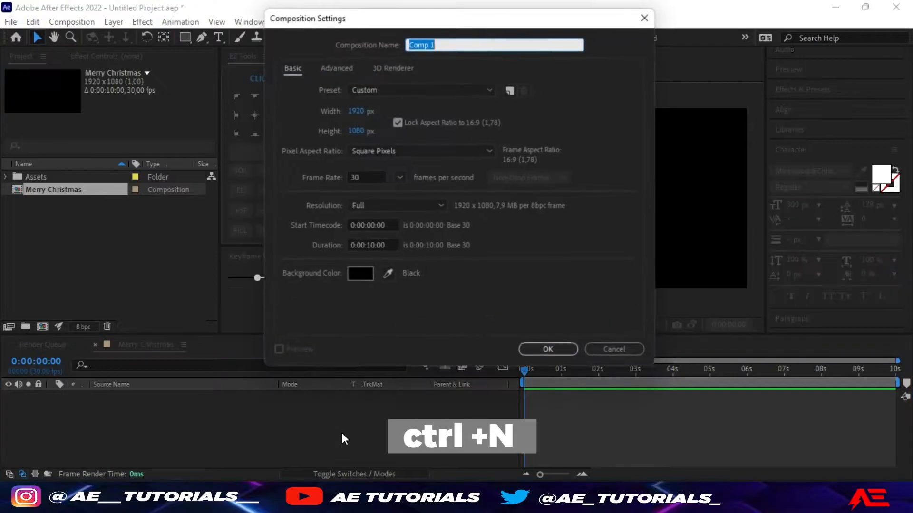
text(LOGO)
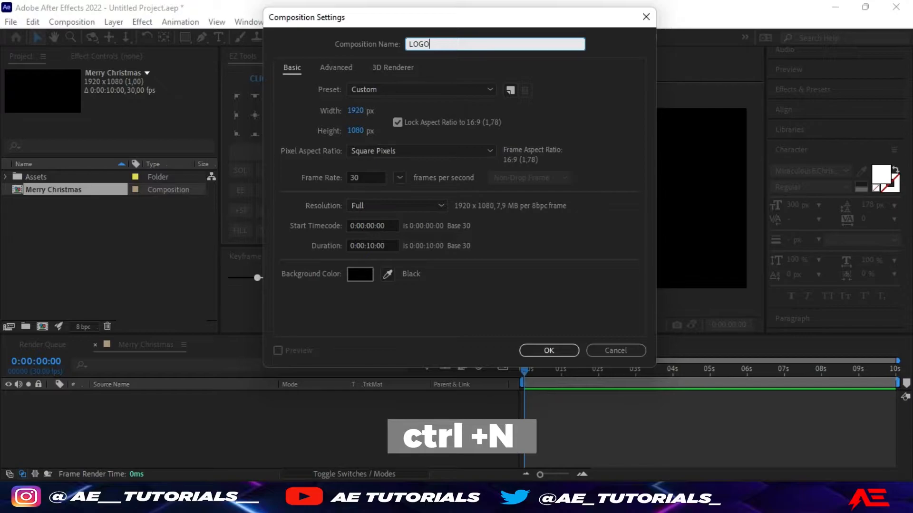
click(547, 352)
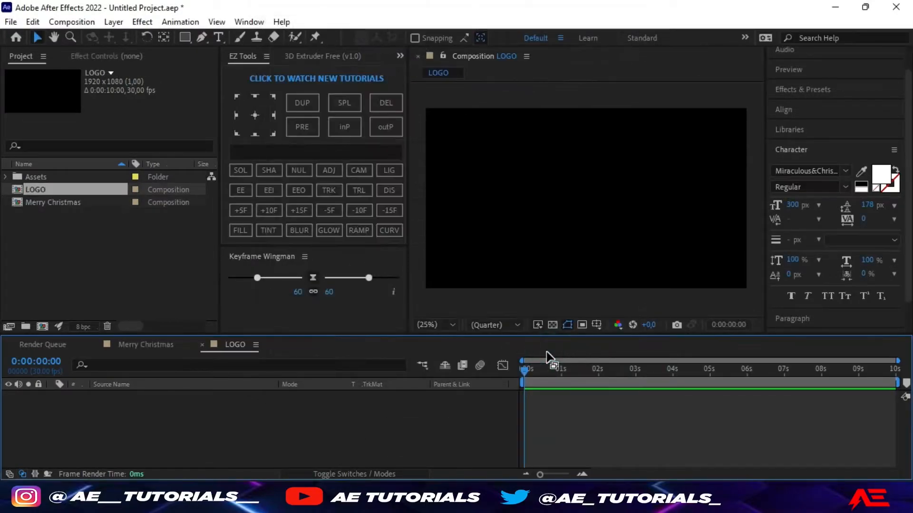
Step: Add the text "Merry" in the upper part of the LOGO composition, with All Caps on the M only, and centre its anchor point
click(220, 37)
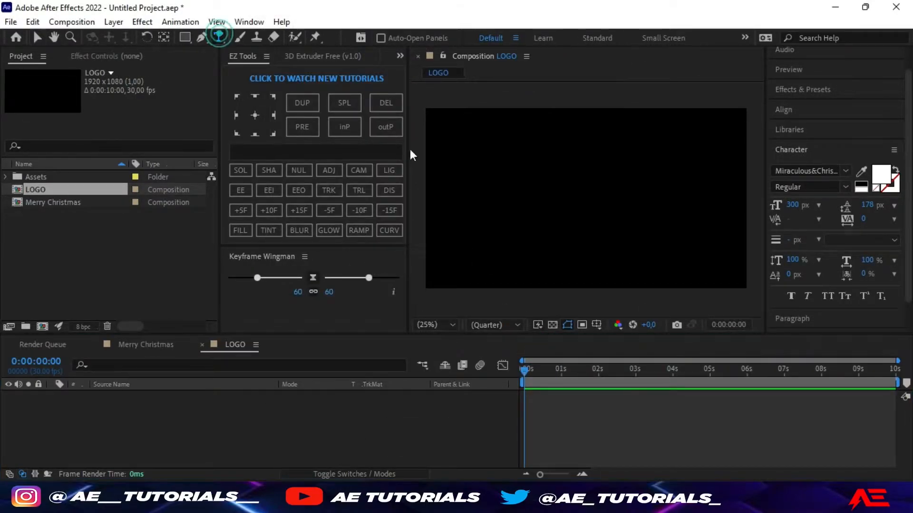
click(559, 165)
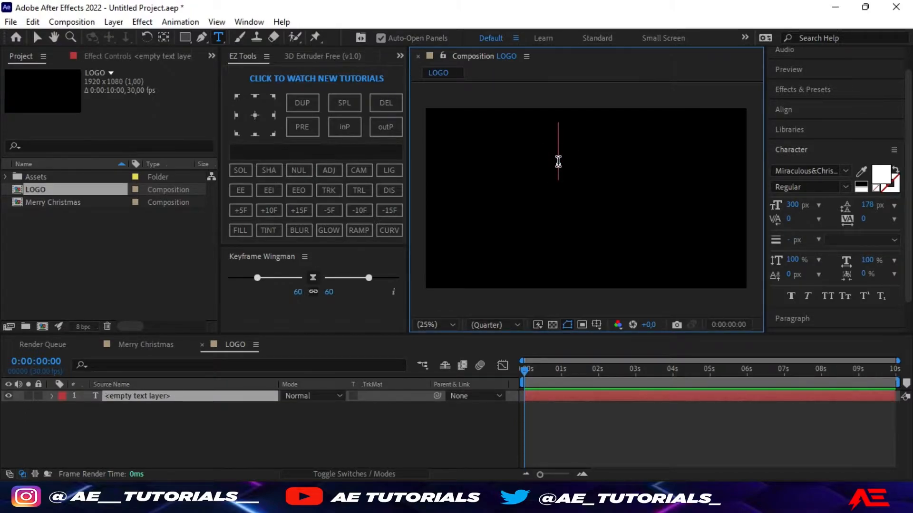
click(825, 292)
text(m)
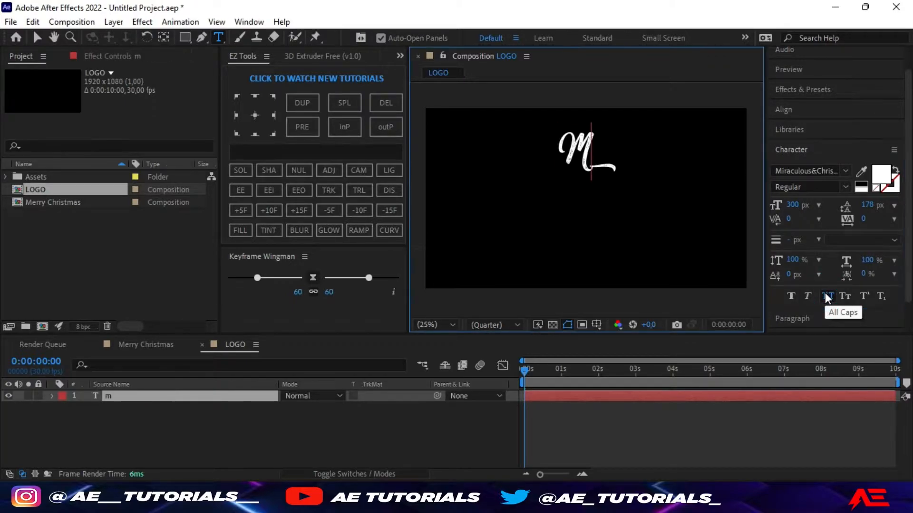
click(825, 292)
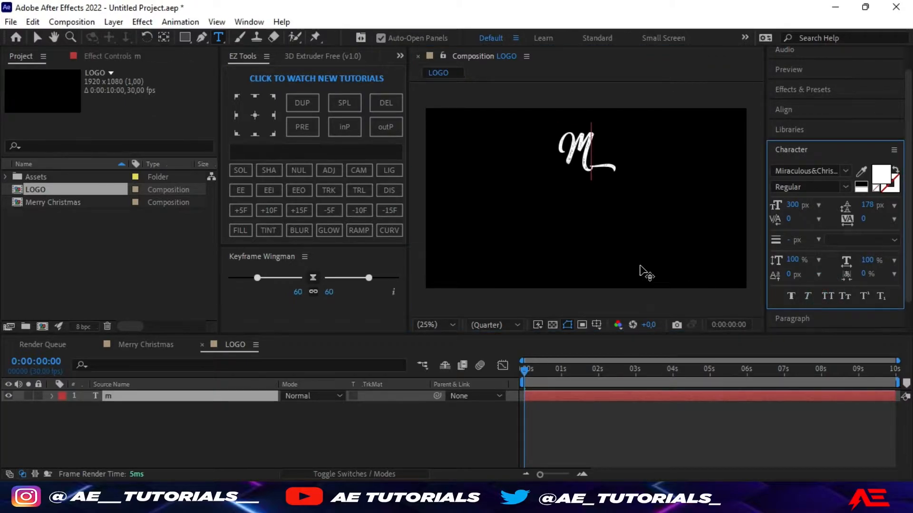
text(err)
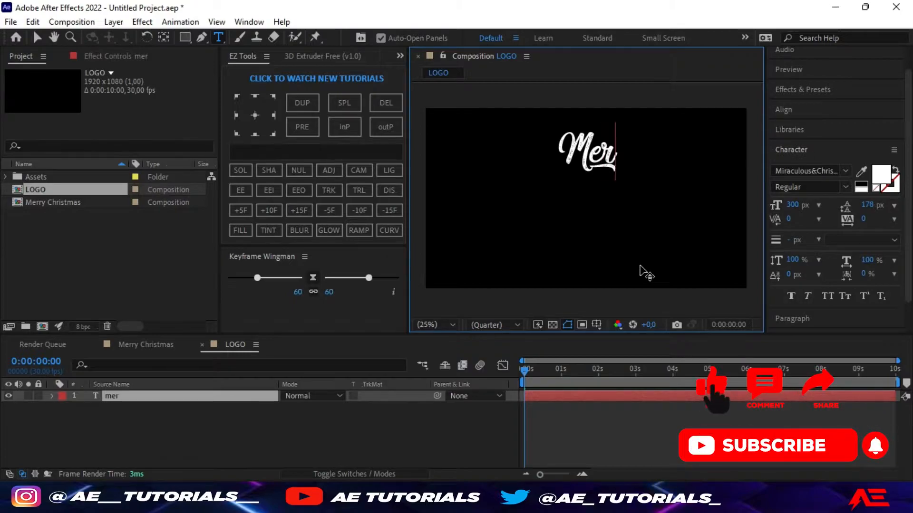
text(y)
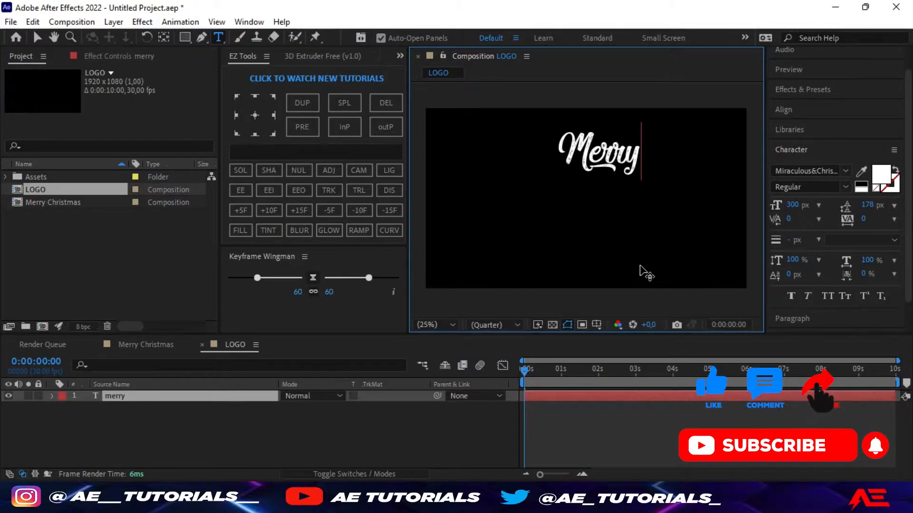
click(36, 37)
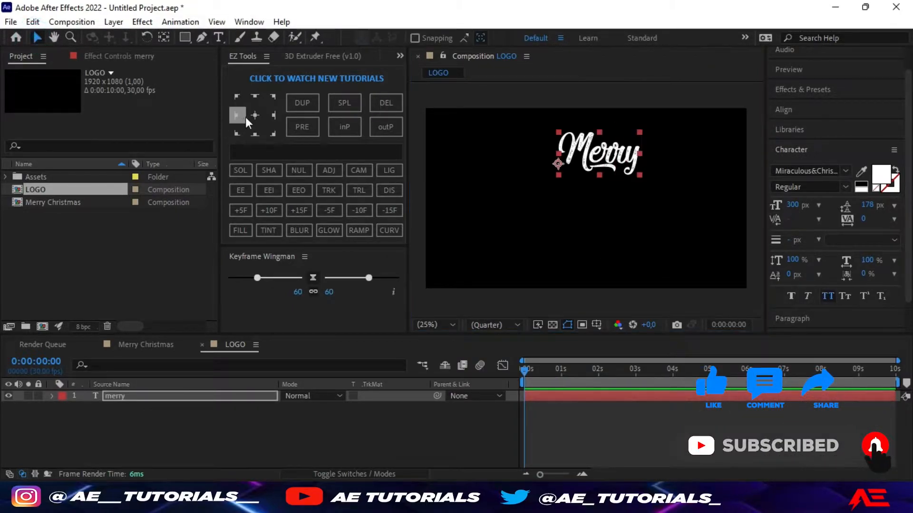
click(256, 116)
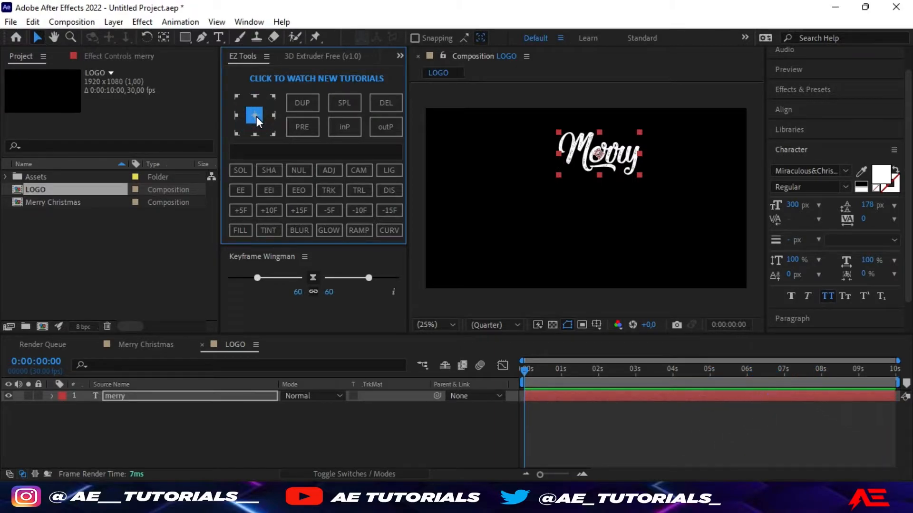
Step: Add a separate text layer "Christmas" below Merry, with All Caps on the C only, and centre its anchor point
click(218, 37)
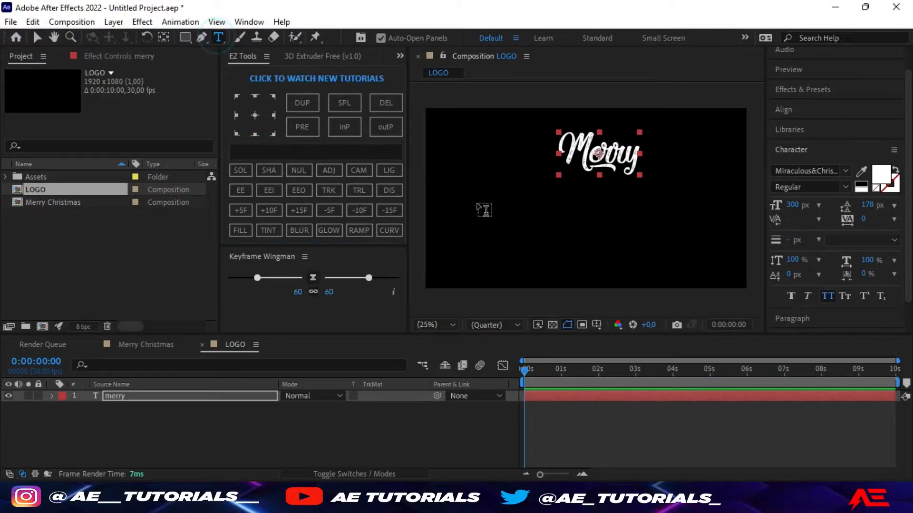
click(525, 200)
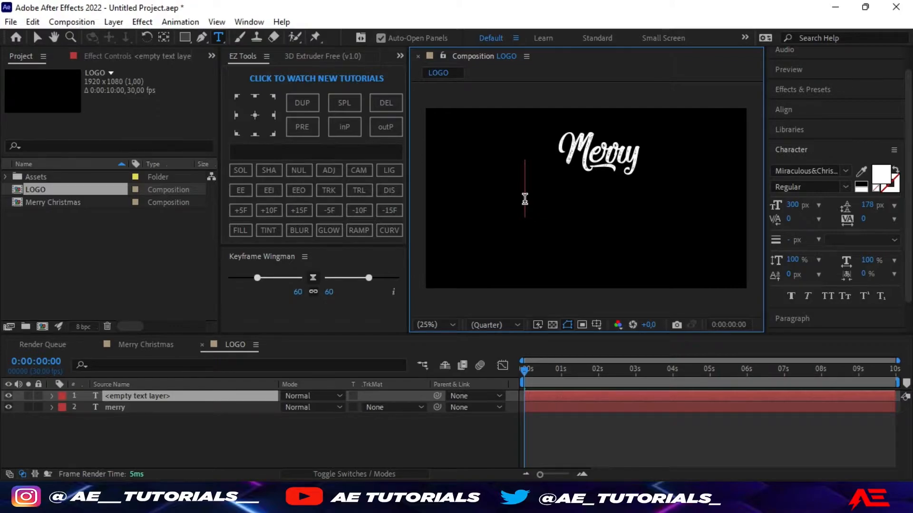
click(827, 296)
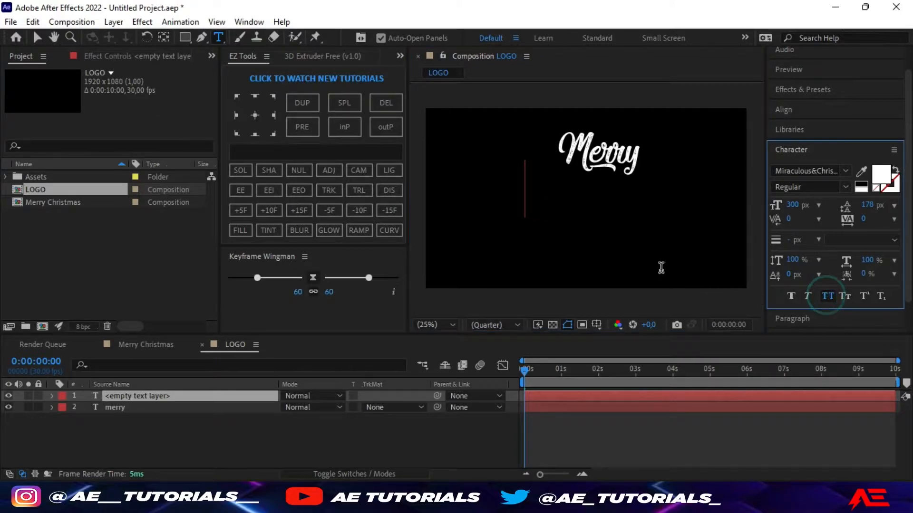
text(c)
click(827, 295)
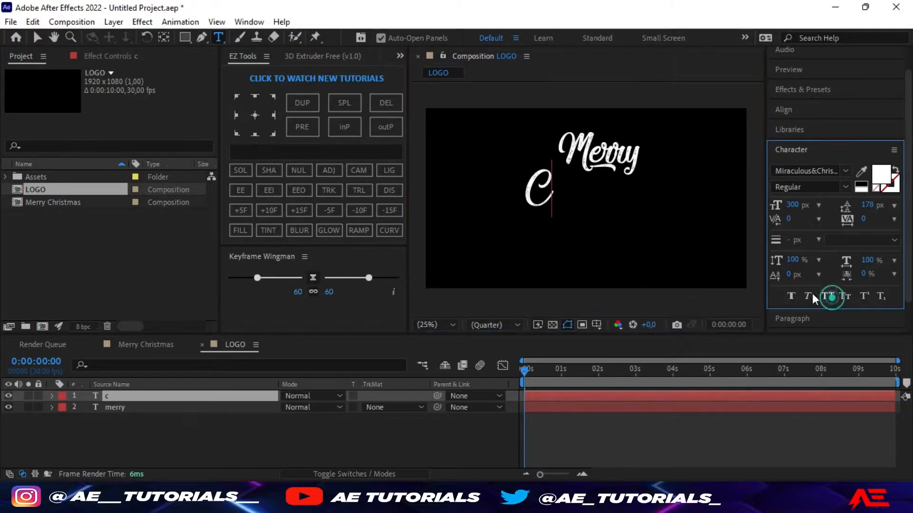
text(h)
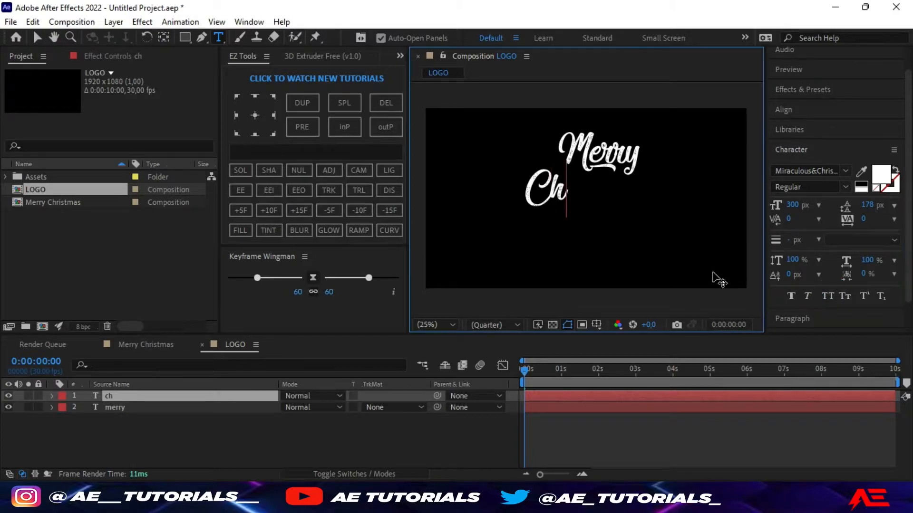
text(ri)
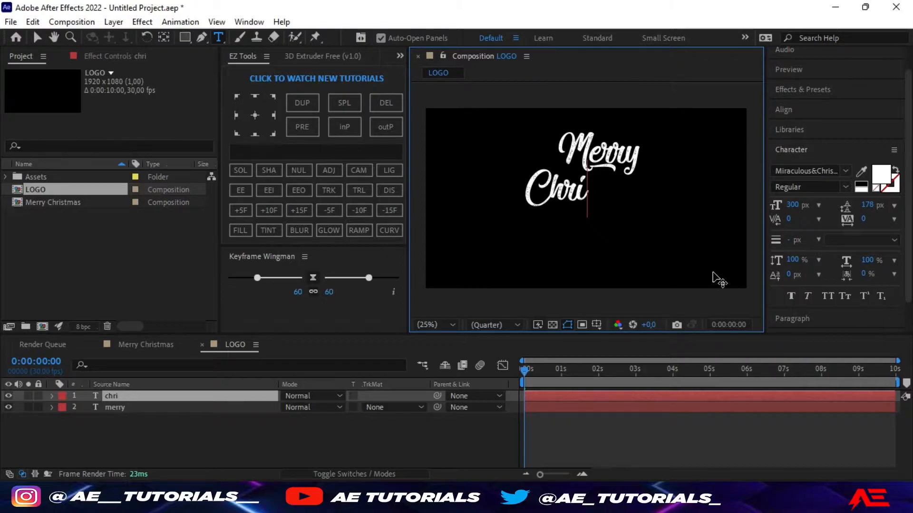
text(st)
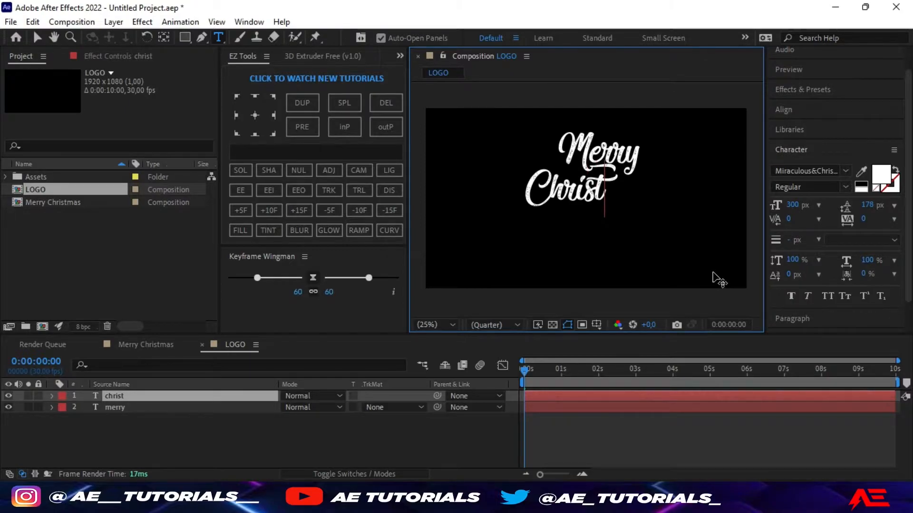
text(mas)
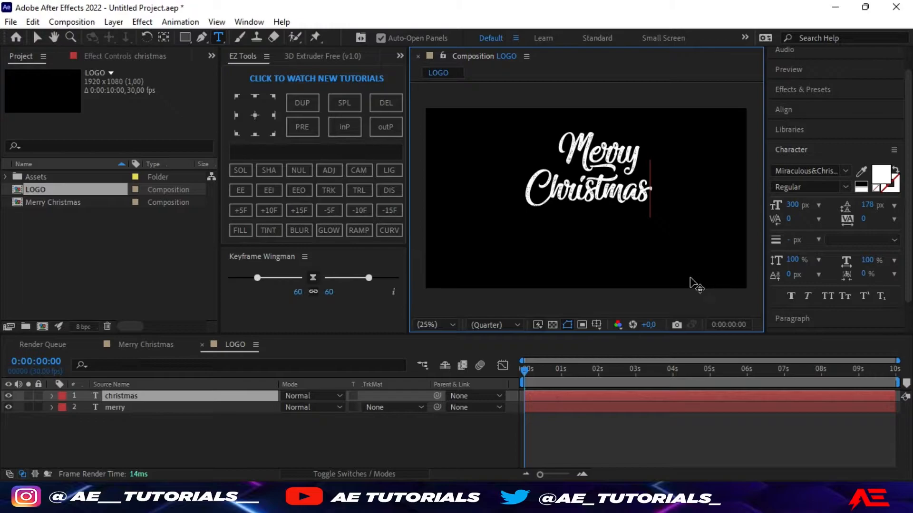
click(36, 39)
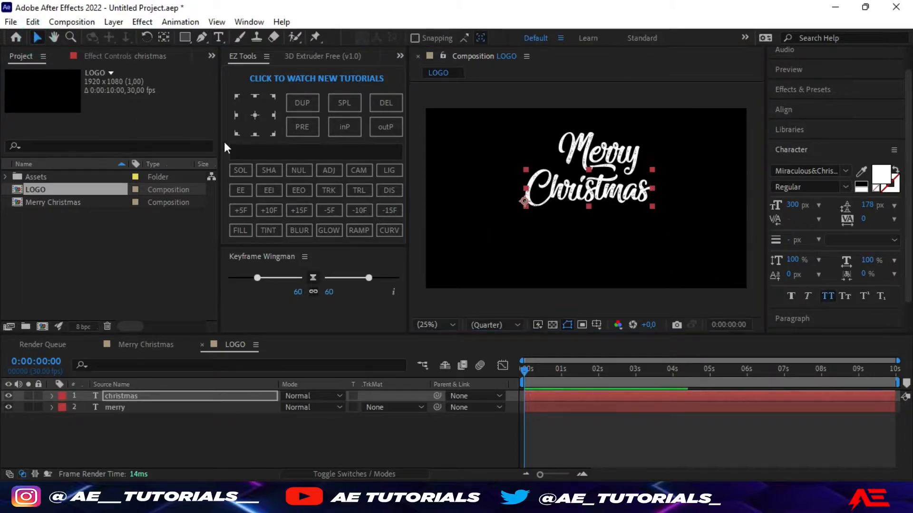
click(253, 114)
Step: Align the Christmas text horizontally and vertically to the centre of the composition
click(789, 112)
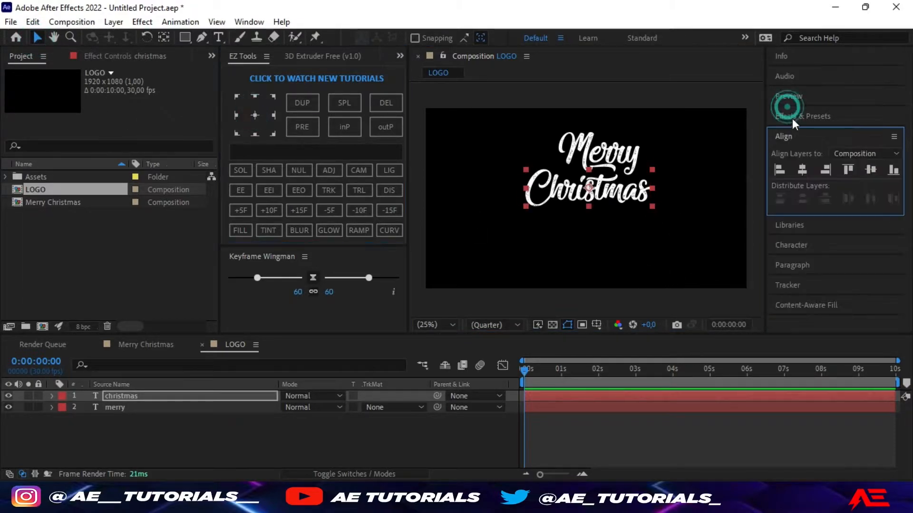
click(802, 169)
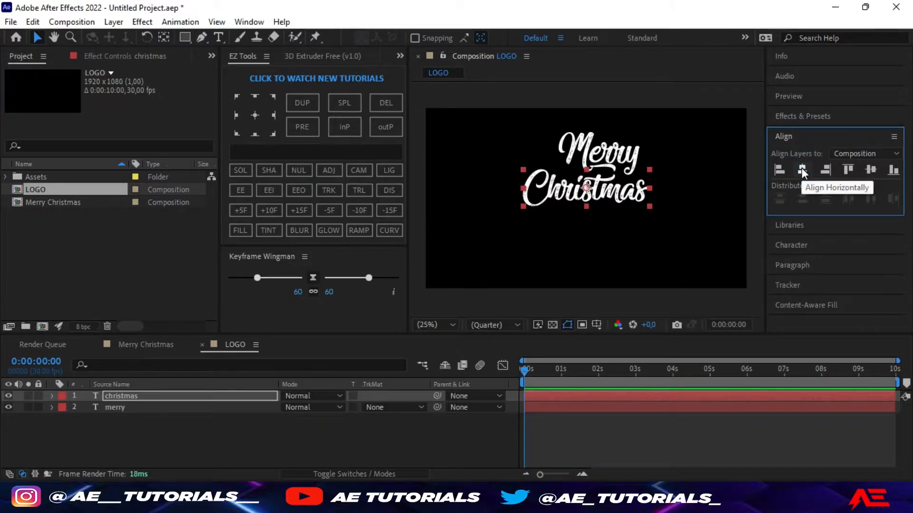
click(871, 169)
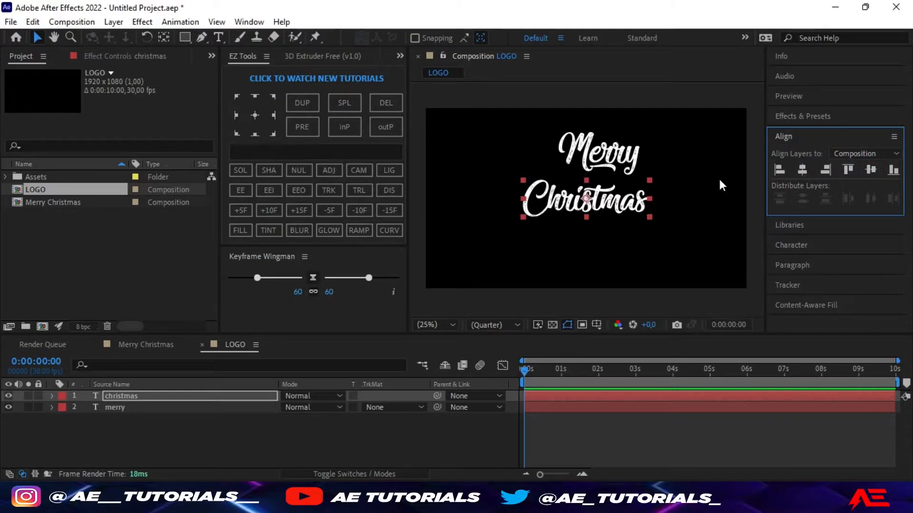
Step: Show the title/action safe guides and nudge the Christmas text straight down below the frame's centre mark
click(596, 325)
click(614, 339)
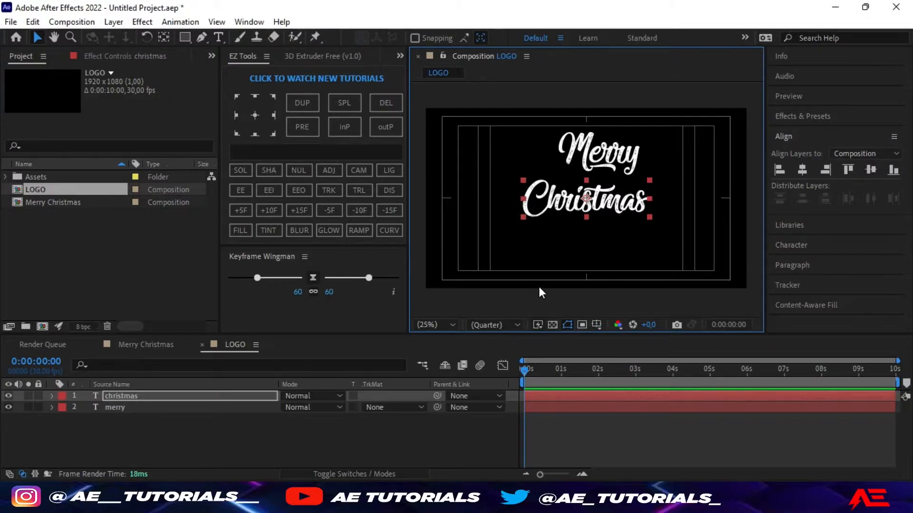
key(Down)
key(Down)
key(Down)
key(Down)
key(Down)
key(Down)
key(Down)
key(Down)
key(Down)
key(Down)
key(Down)
key(Down)
key(Down)
key(Down)
key(Down)
key(Down)
key(Down)
key(Down)
key(Down)
key(Down)
key(Down)
key(Down)
key(Down)
key(Down)
key(Down)
key(Down)
key(Down)
key(Down)
key(Down)
key(Down)
key(Down)
key(Down)
key(Down)
key(Down)
key(Down)
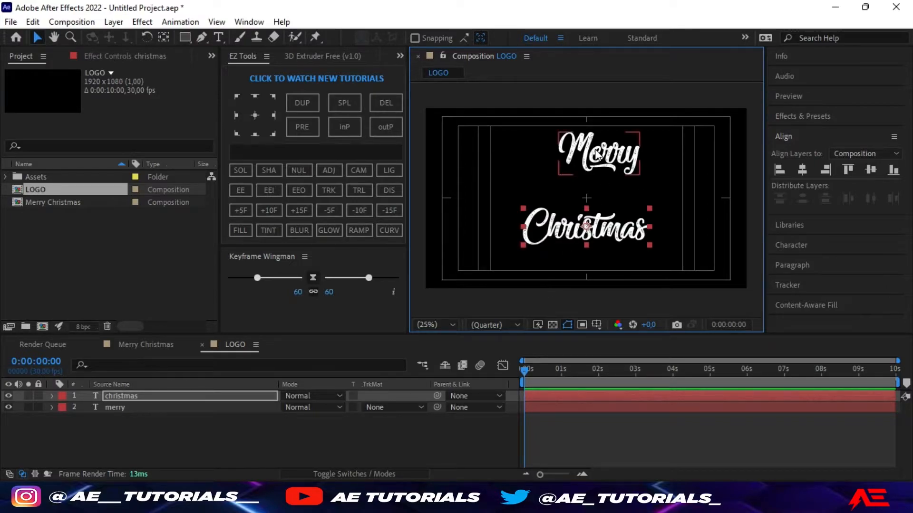
Step: Centre the Merry text horizontally in the composition and nudge it down until it sits just above Christmas with a small gap
click(598, 156)
click(803, 169)
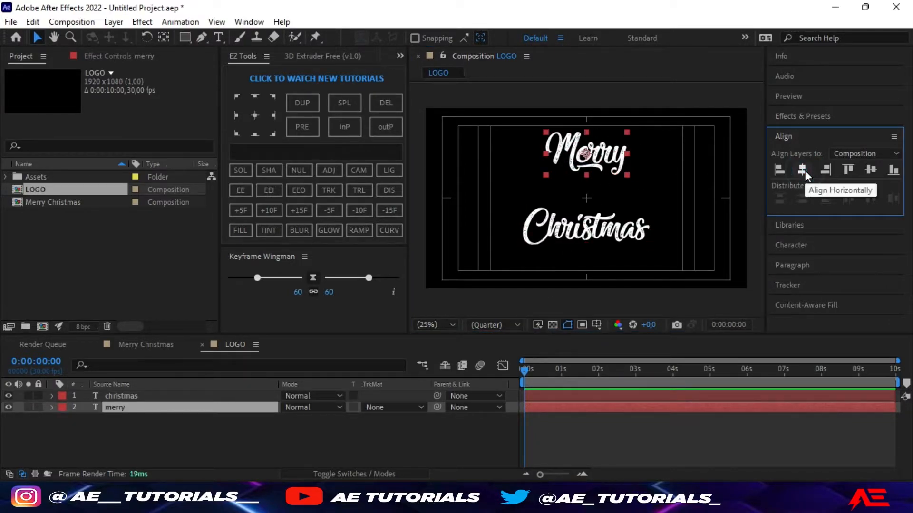
key(Down)
key(Down)
key(Down)
key(Down)
key(Down)
key(Down)
key(Down)
key(Down)
key(Down)
key(Down)
key(Down)
key(Down)
key(Down)
key(Down)
key(Down)
key(Down)
key(Down)
key(Down)
key(Down)
key(Down)
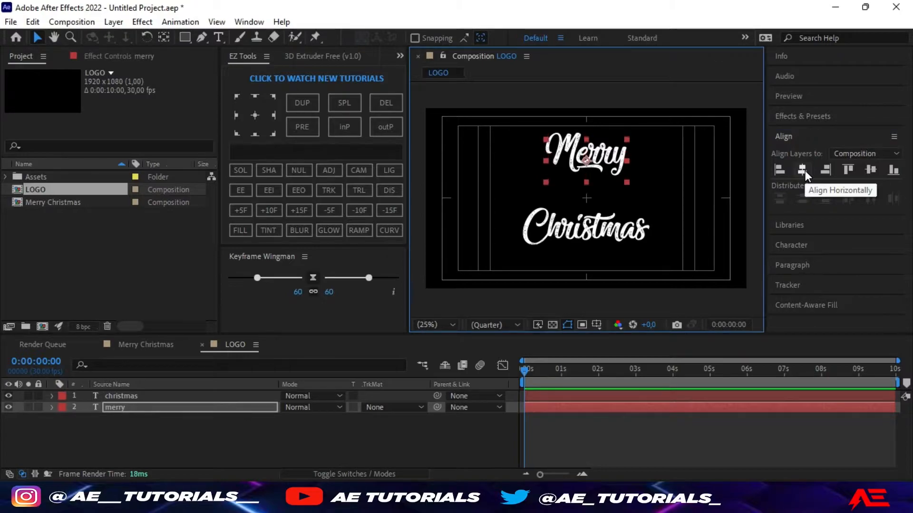
key(Down)
key(Down)
key(Down)
key(Down)
key(Down)
key(Down)
key(Down)
key(Down)
key(Down)
key(Down)
key(Down)
key(Down)
key(Down)
key(Down)
key(Down)
key(Down)
key(Down)
key(Down)
key(Down)
key(Down)
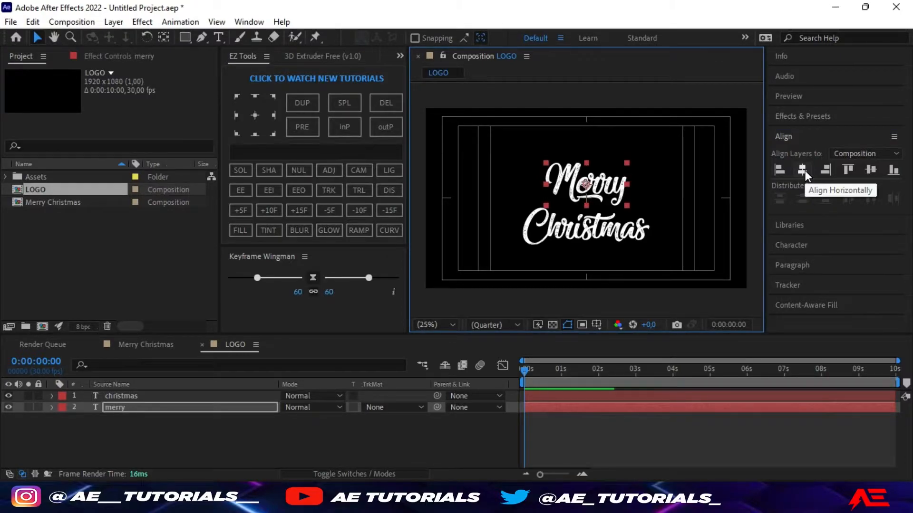
key(Up)
key(Up)
key(Up)
key(Up)
key(Up)
key(Up)
key(Up)
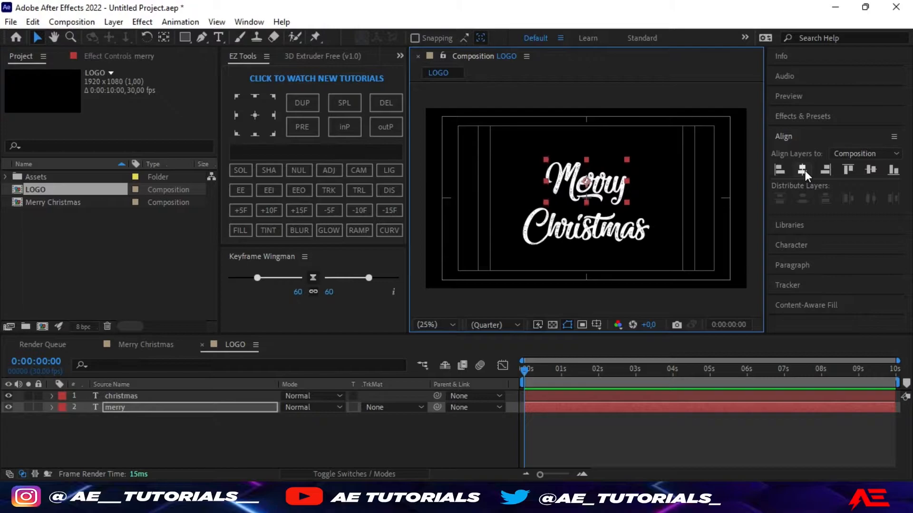
key(Up)
key(Up)
key(Up)
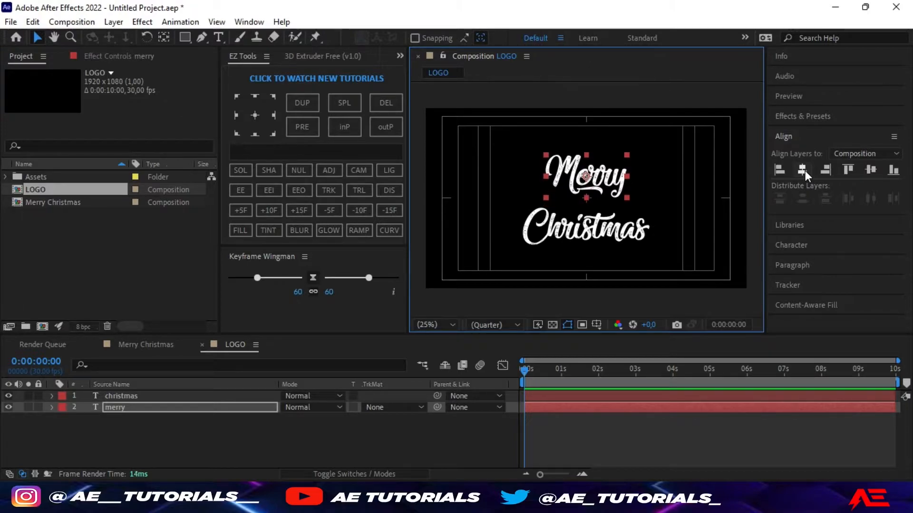
Step: Nudge the Christmas text straight up until it sits close beneath the Merry text
click(117, 396)
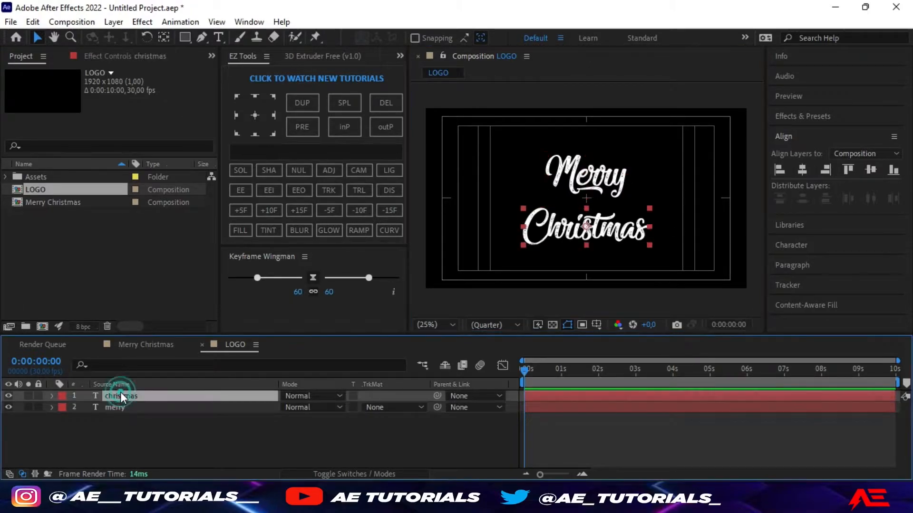
key(Up)
key(Up)
key(Up)
key(Up)
key(Up)
key(Up)
key(Up)
key(Up)
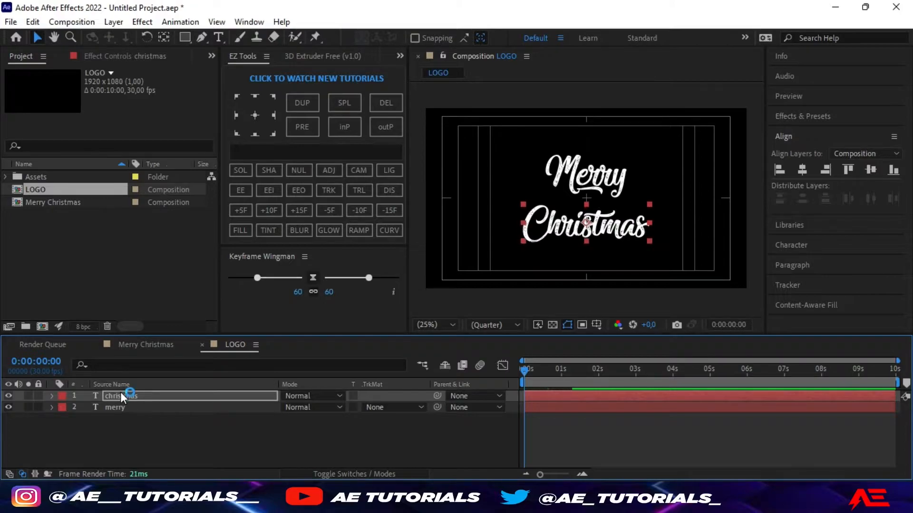
key(Up)
key(Up)
key(Up)
key(Up)
key(Up)
key(Up)
key(Up)
key(Up)
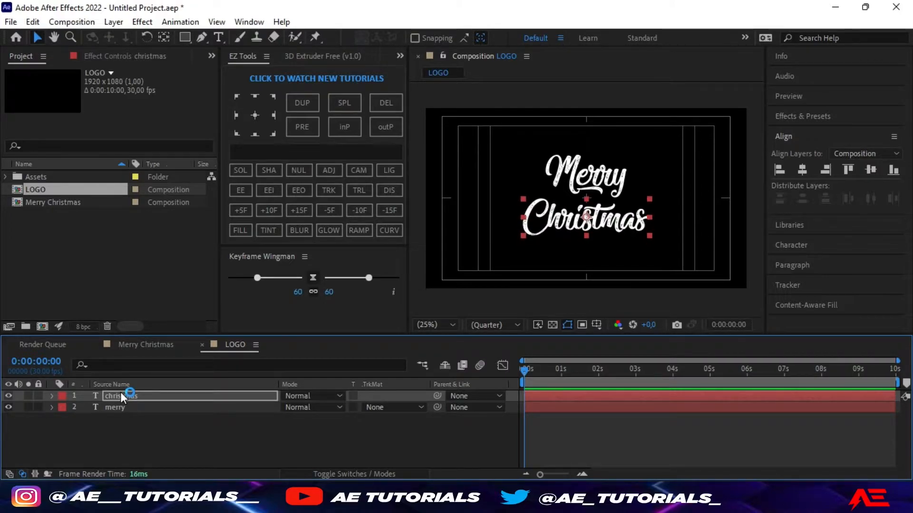
key(Up)
key(Up)
key(Up)
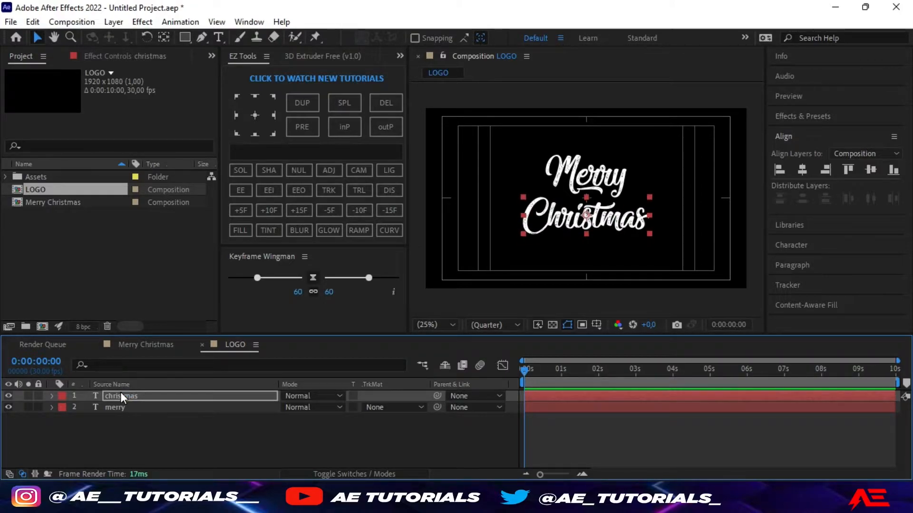
click(219, 437)
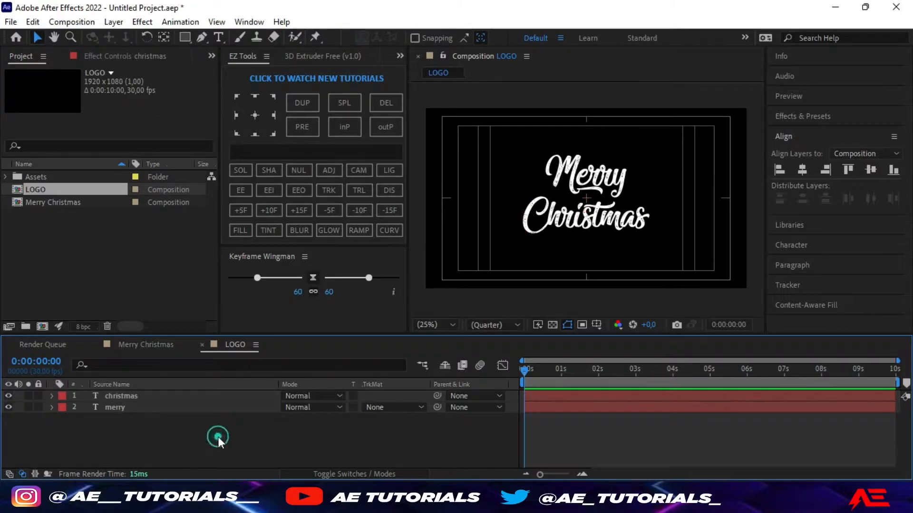
Step: Pre-compose the Merry and Christmas layers into a composition named TEXT and hide the title/action safe guides
drag(171, 431, 164, 397)
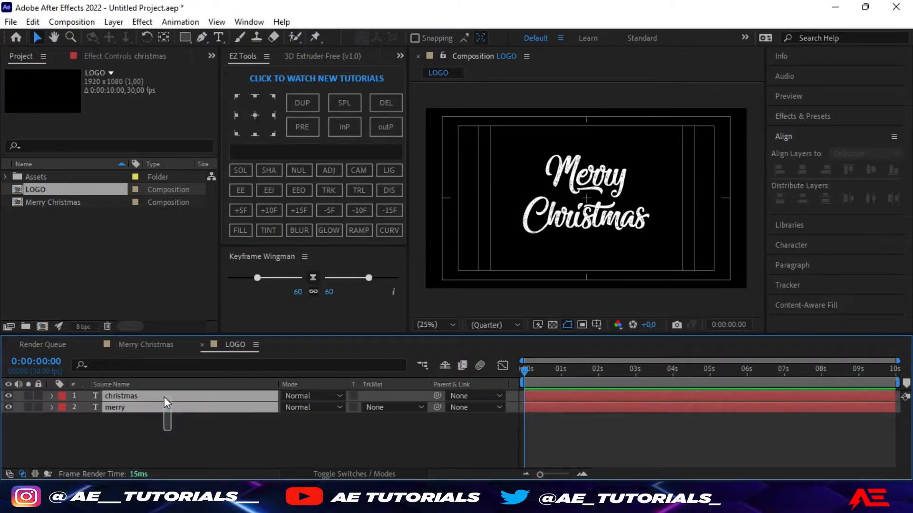
key(ctrl+shift+c)
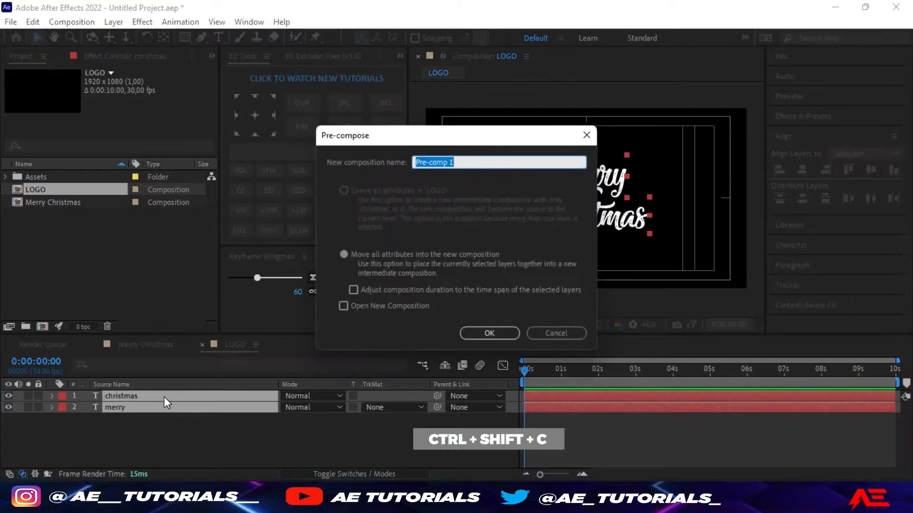
text(T)
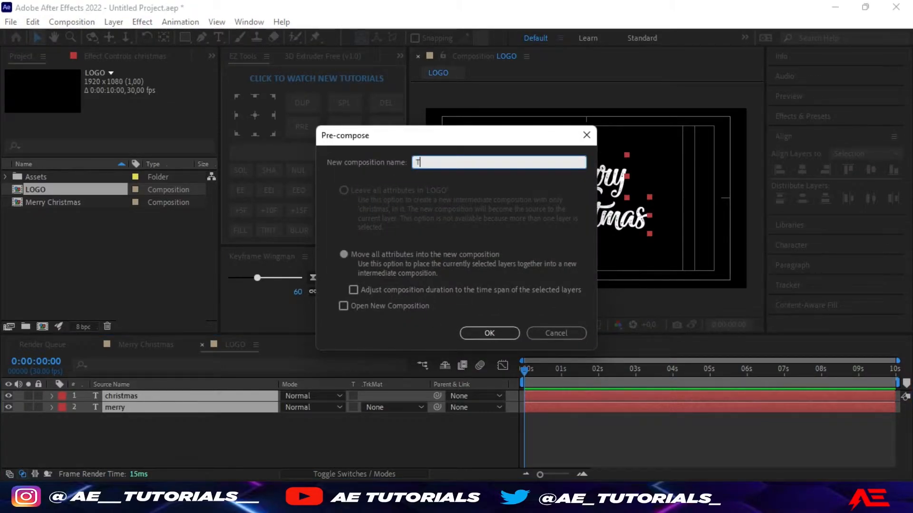
text(EXT)
click(486, 332)
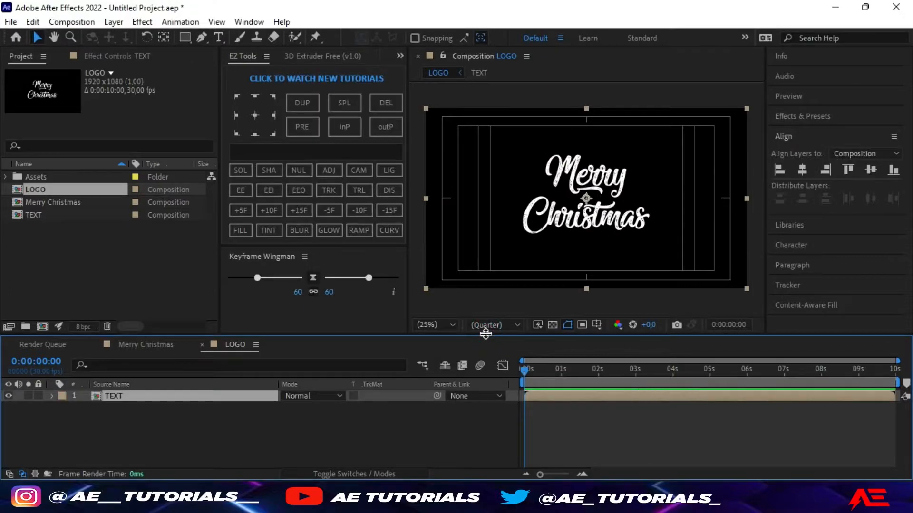
click(597, 324)
click(615, 339)
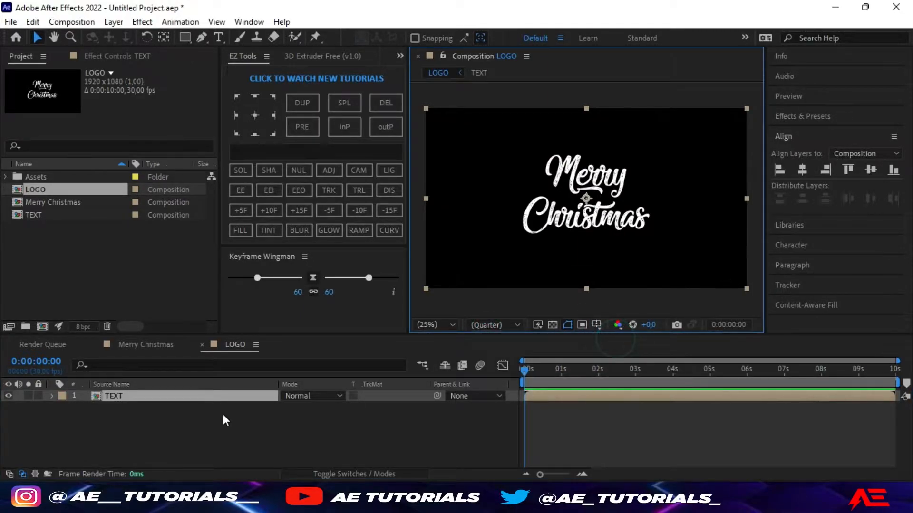
Step: Draw a small white five-pointed star with an inner radius of about 17.5 between the M of Merry and the Ch of Christmas
click(189, 429)
click(183, 36)
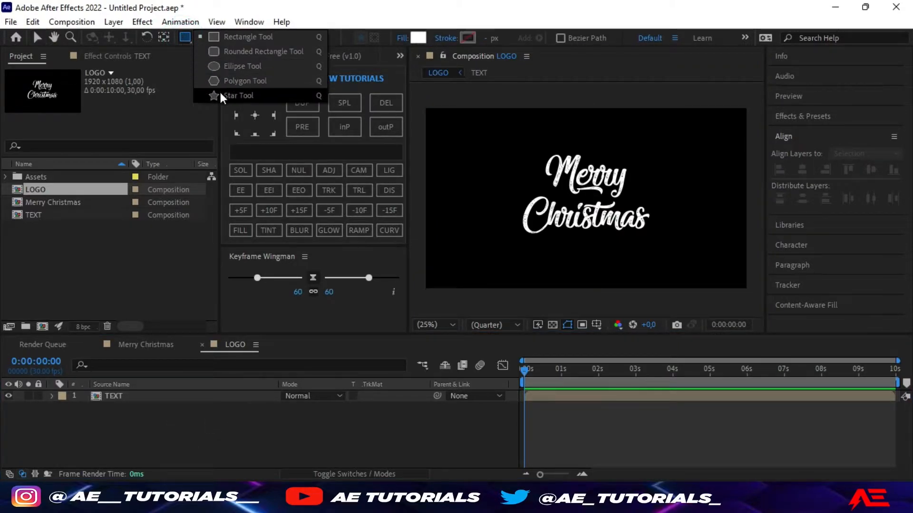
click(221, 95)
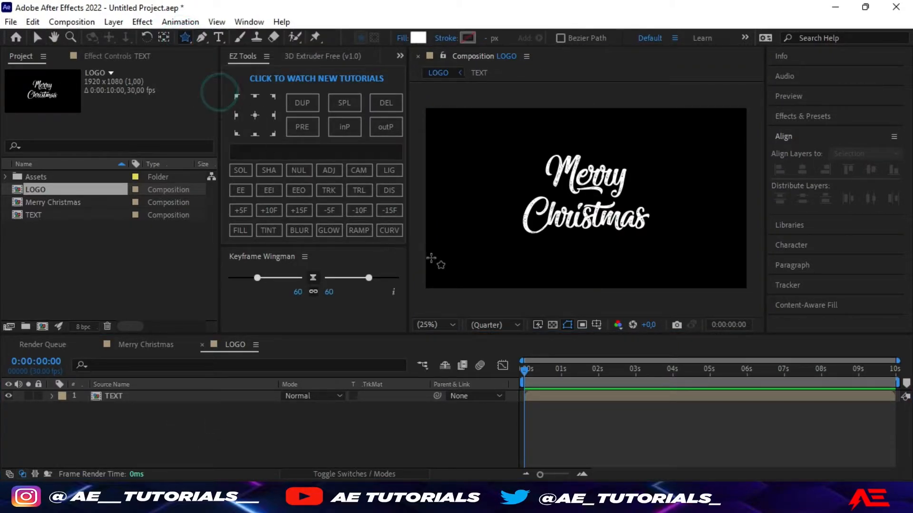
click(455, 325)
click(441, 203)
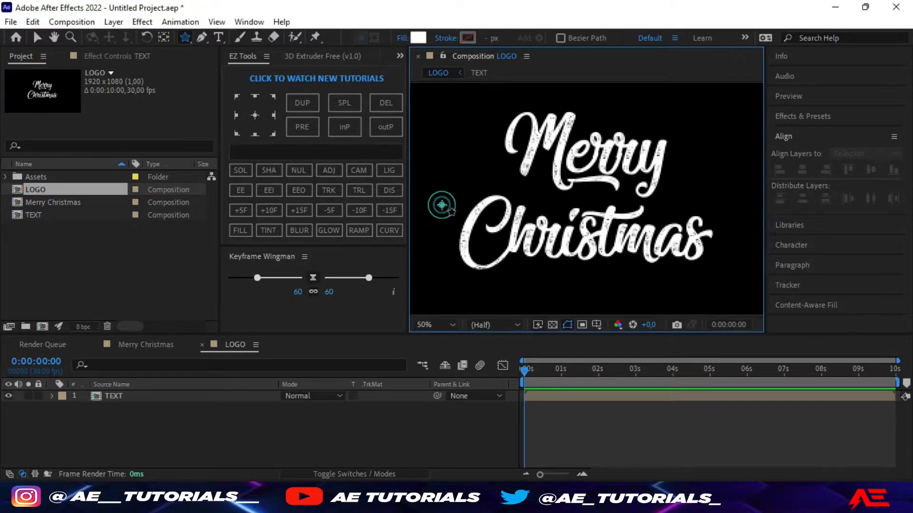
drag(537, 184, 544, 194)
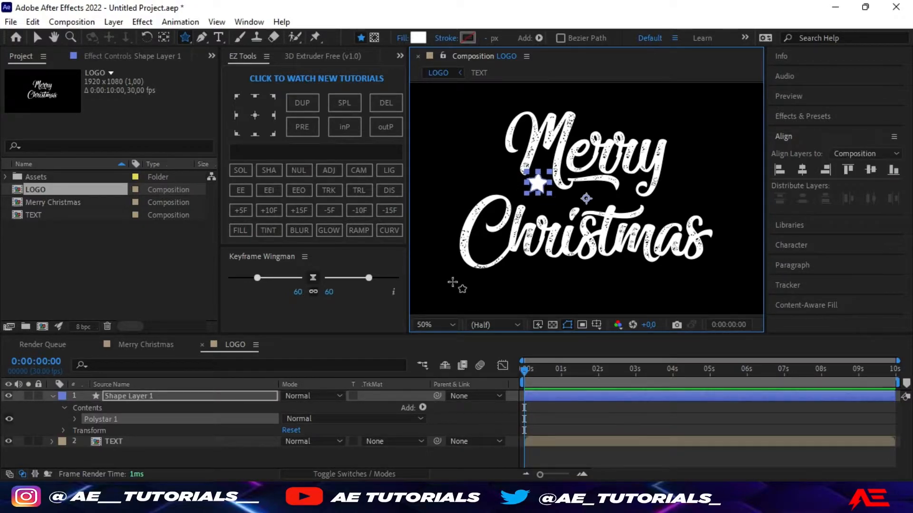
Step: Centre the star's anchor point and move the star slightly down into the gap between Merry and Christmas
click(37, 36)
click(254, 114)
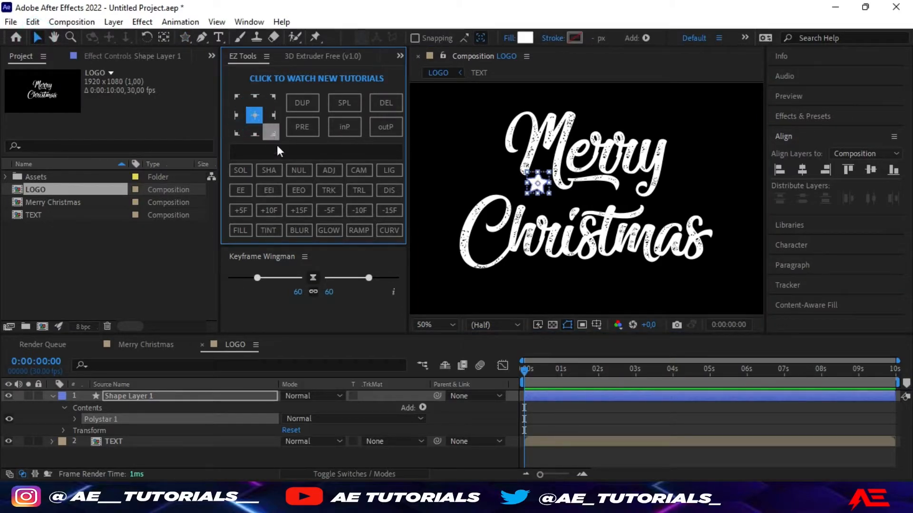
click(536, 186)
drag(536, 186, 536, 192)
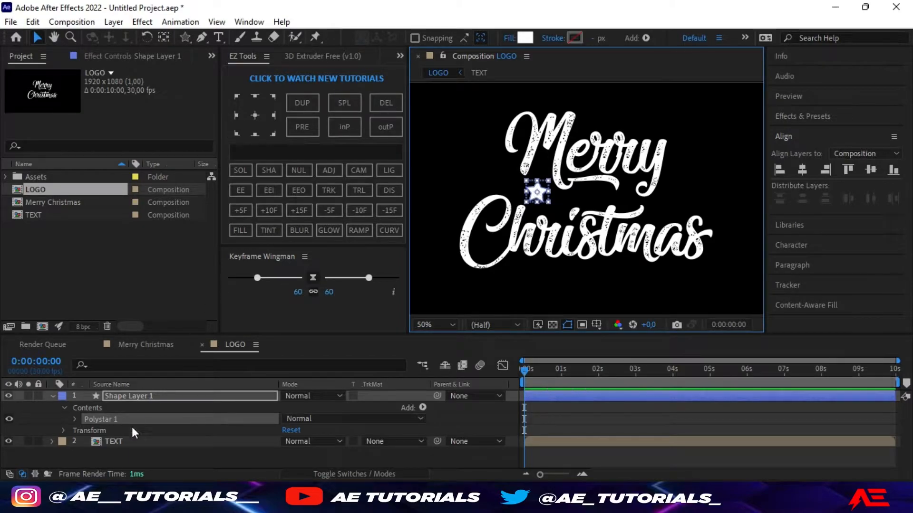
Step: Set the star path's outer radius to 40 and its inner radius to 23
click(75, 419)
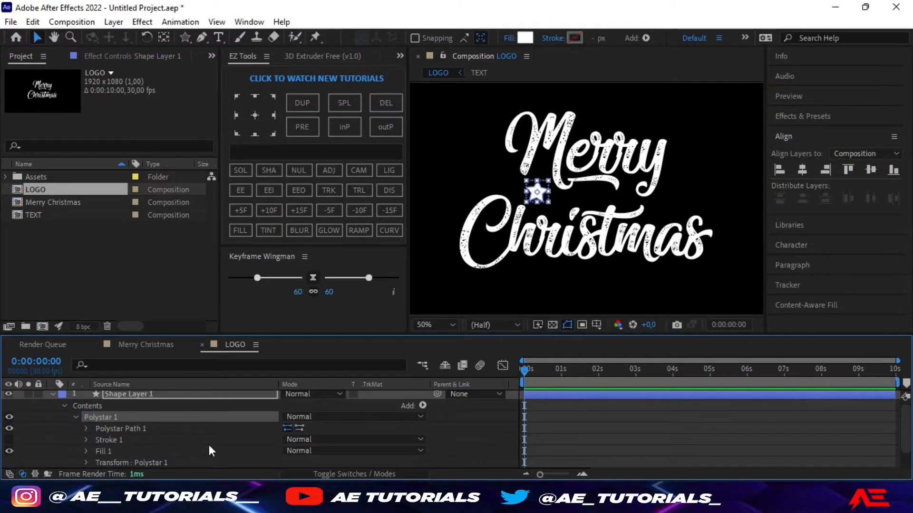
click(86, 428)
scroll(313, 455, down, 2)
click(293, 463)
text(40)
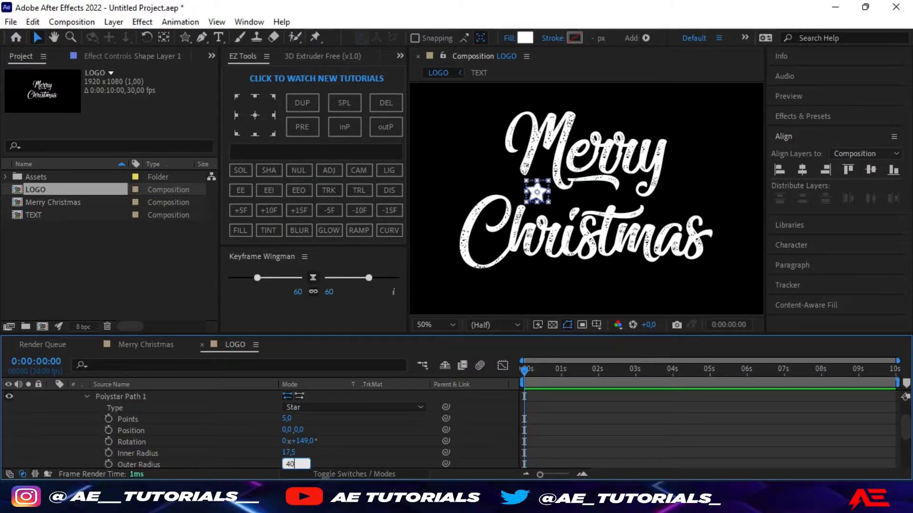
key(Return)
click(290, 451)
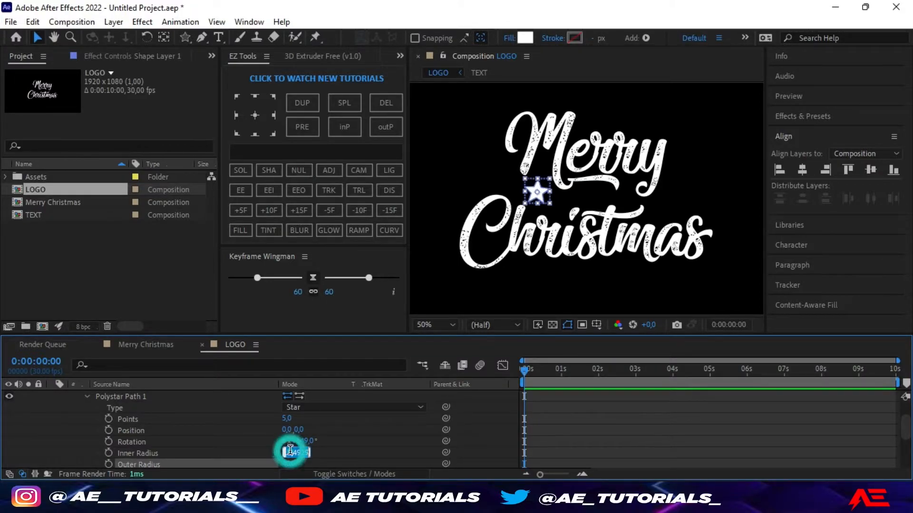
text(23)
key(Return)
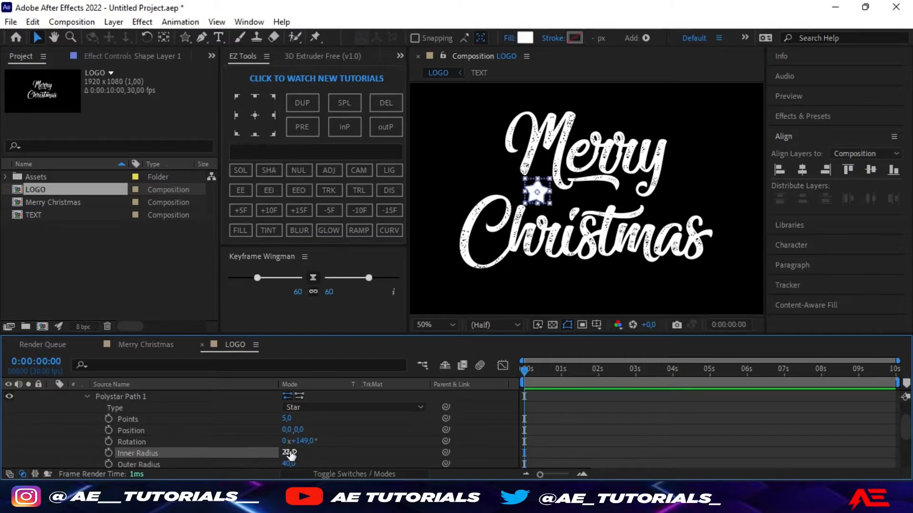
scroll(95, 418, up, 3)
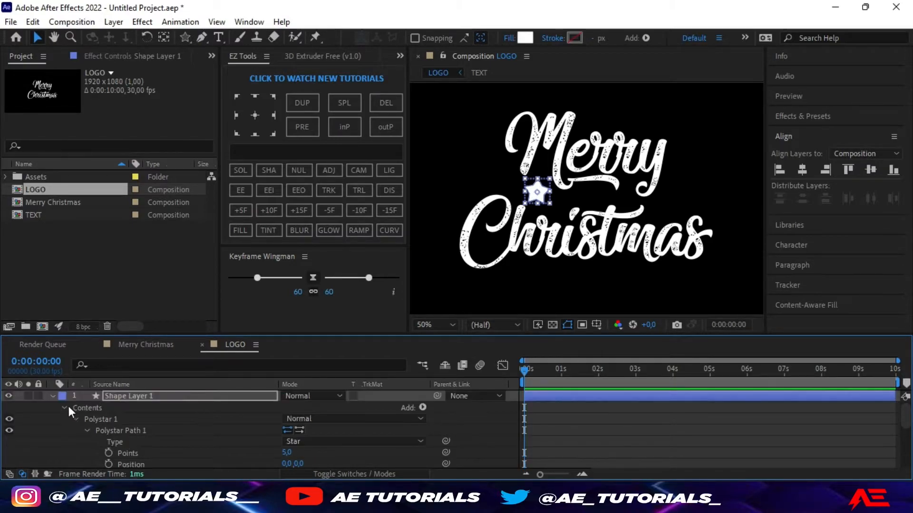
click(50, 395)
Step: Scale the star's shape layer to 70%
click(141, 396)
key(s)
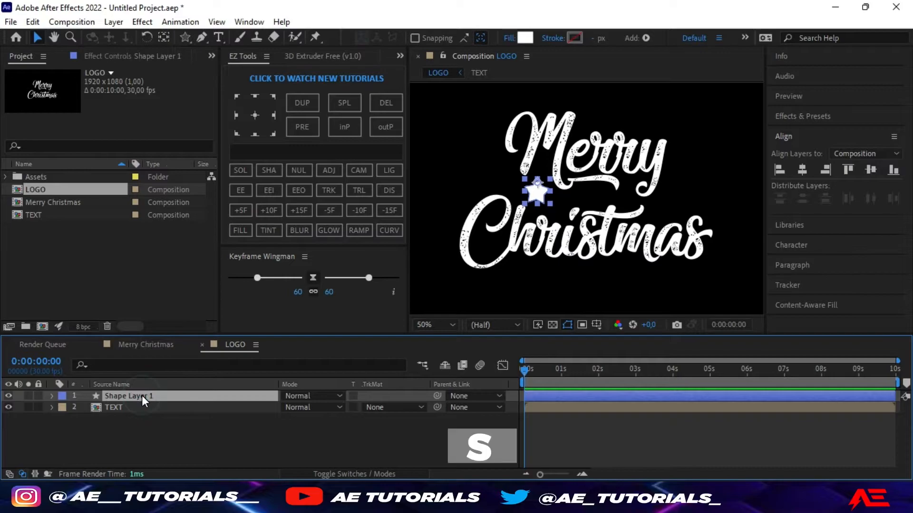
click(303, 407)
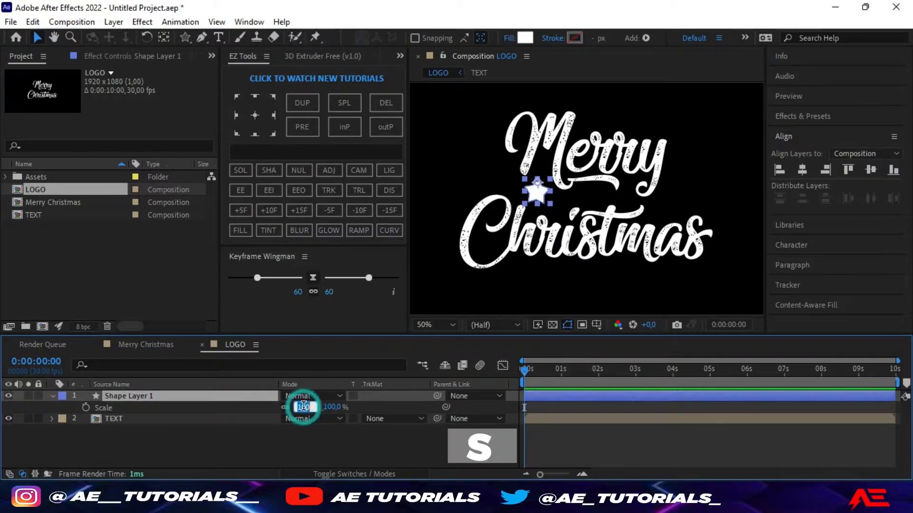
text(70)
key(Return)
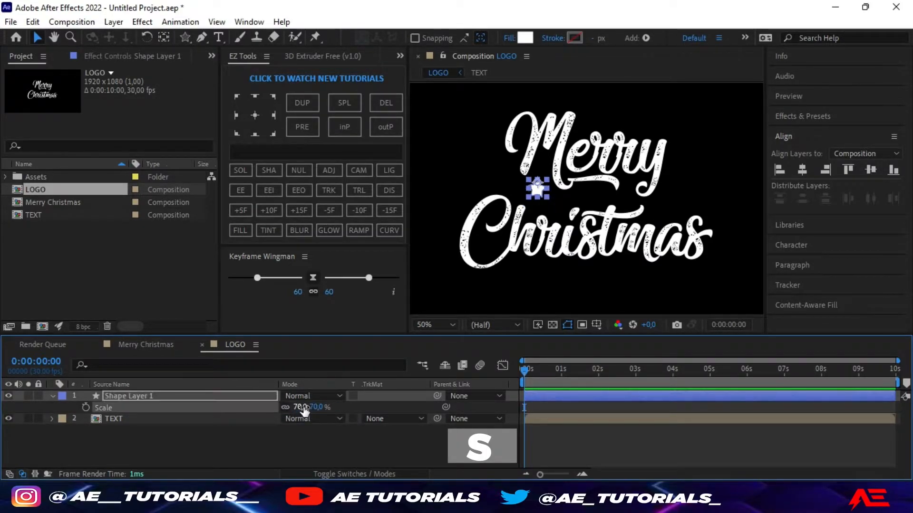
click(53, 397)
Step: Duplicate the star layer and centre the original star's anchor point on its shape
click(135, 398)
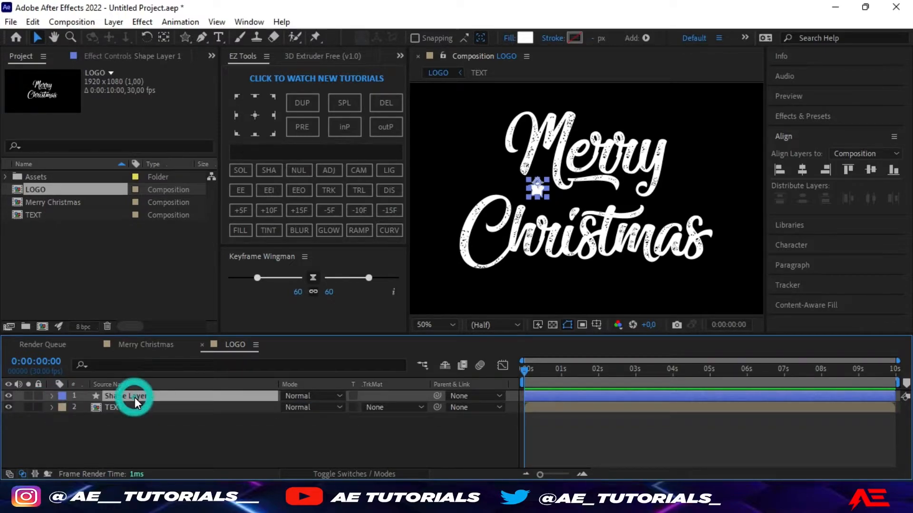
click(302, 109)
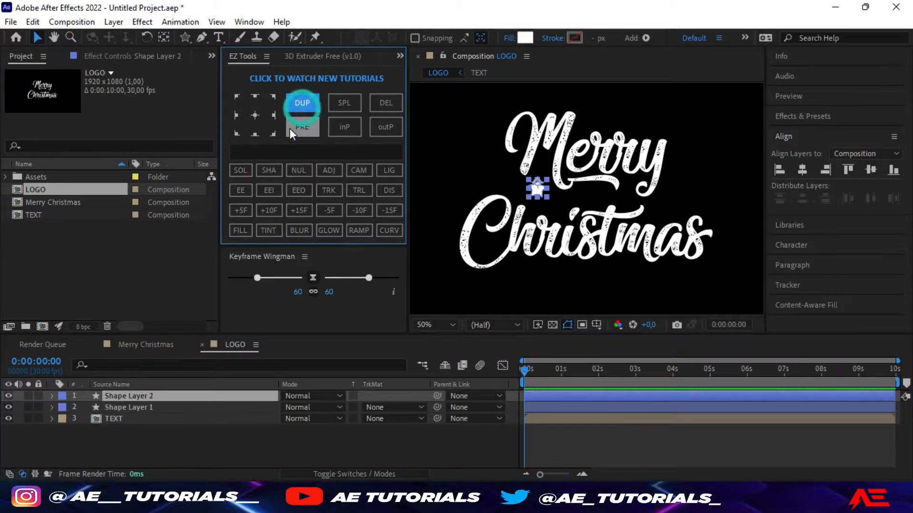
click(149, 407)
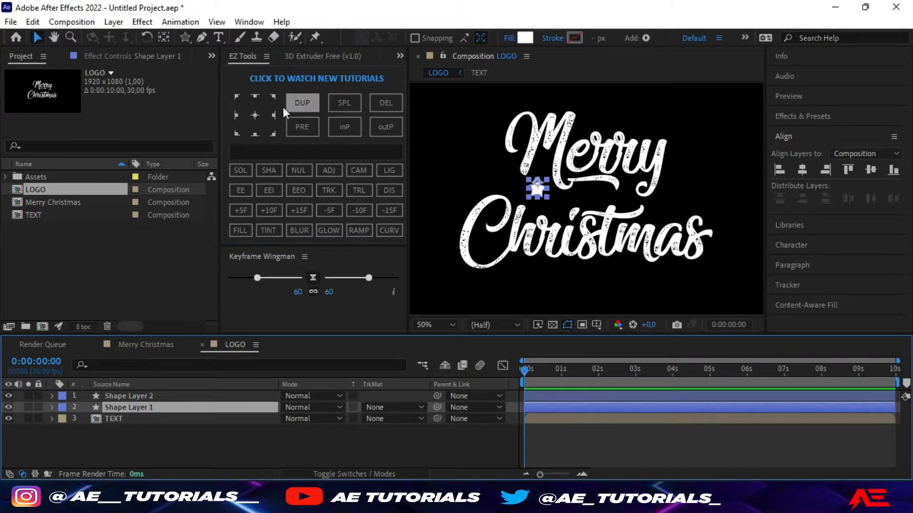
click(255, 115)
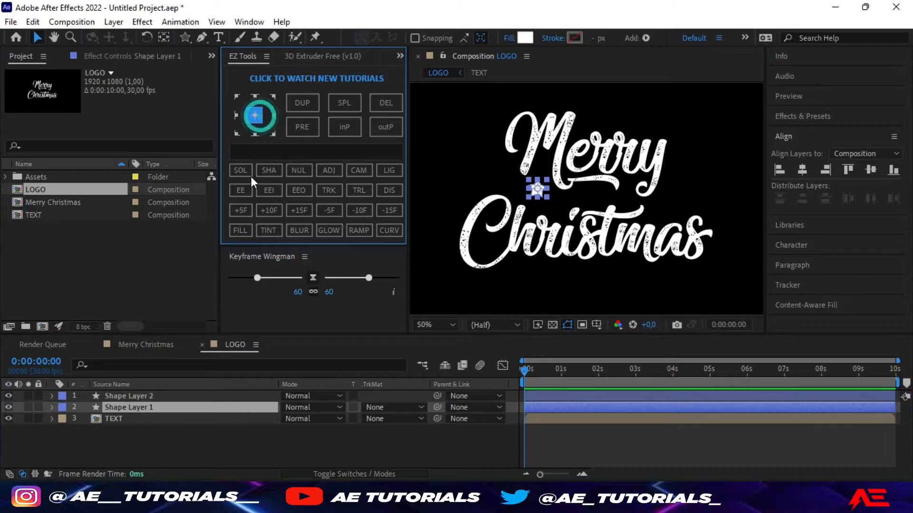
Step: Centre the duplicate star's anchor point and place the star just above and to the right of the y in Merry
click(154, 398)
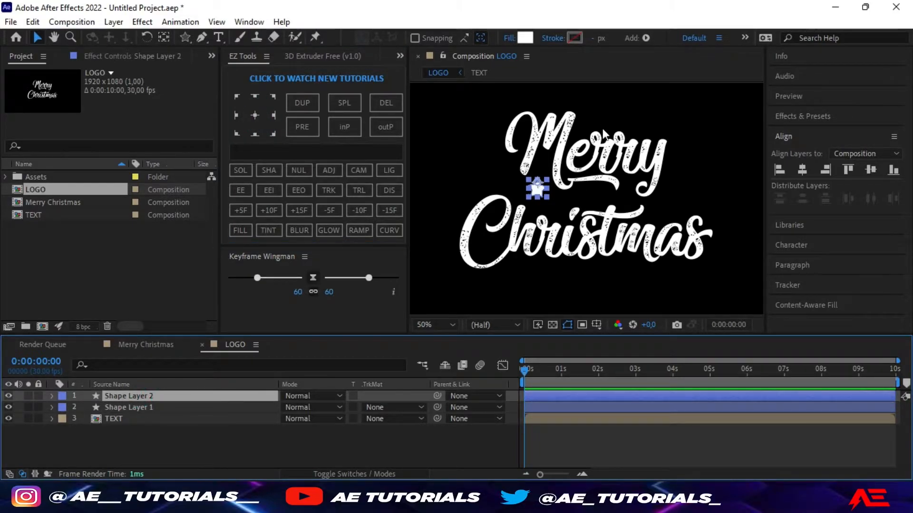
click(256, 114)
drag(536, 187, 678, 135)
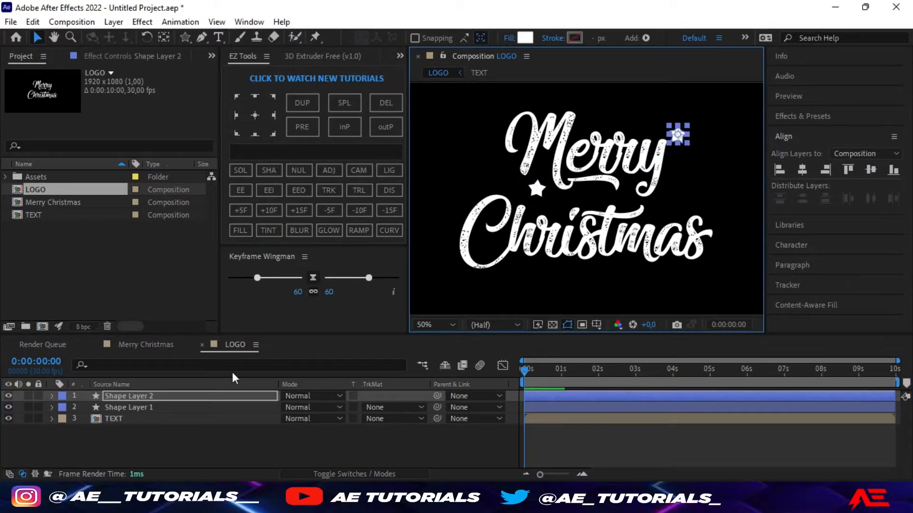
Step: Scale the duplicate star beside the y of Merry to 50%
click(210, 396)
key(s)
click(301, 407)
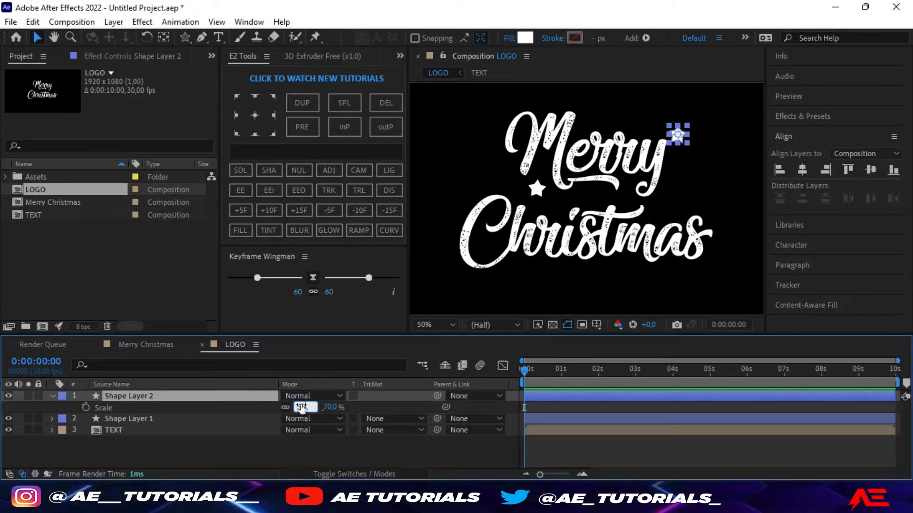
key(Return)
Step: Rotate the smaller star beside Merry slightly clockwise using the layer's Rotation property
click(190, 397)
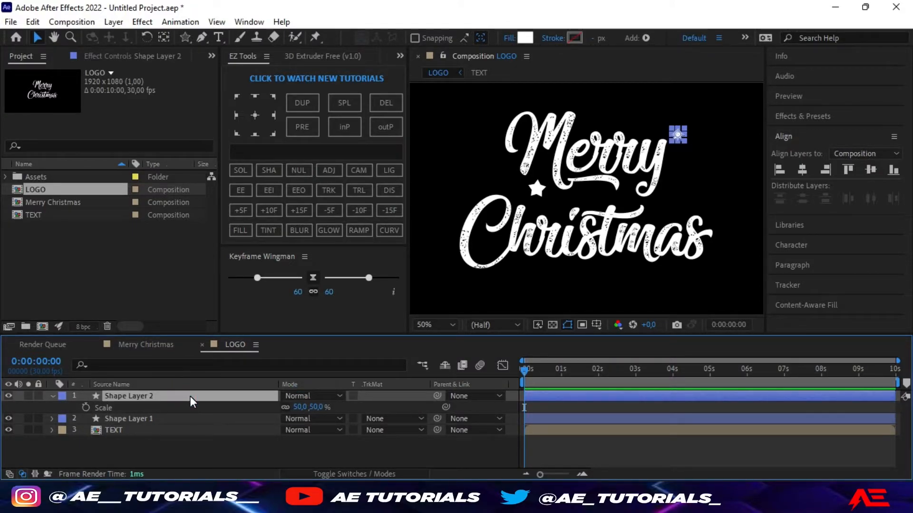
key(r)
click(299, 407)
key(Return)
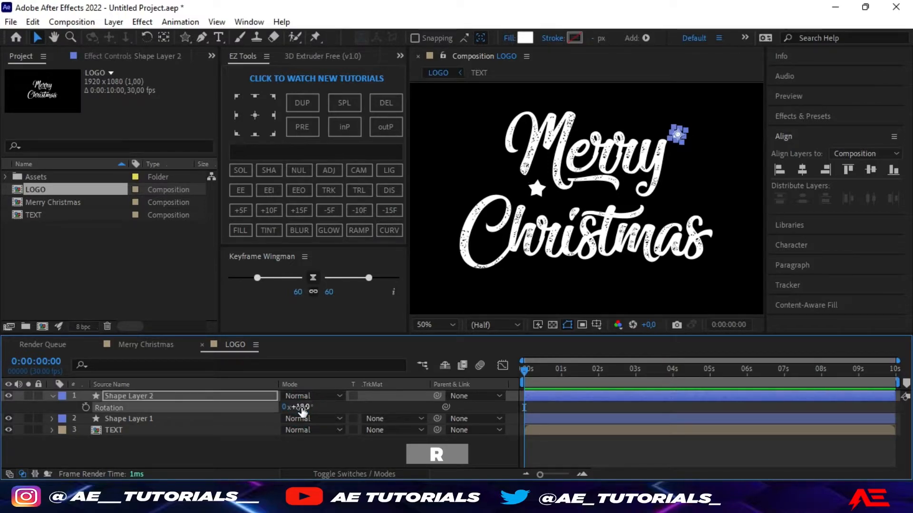
click(53, 396)
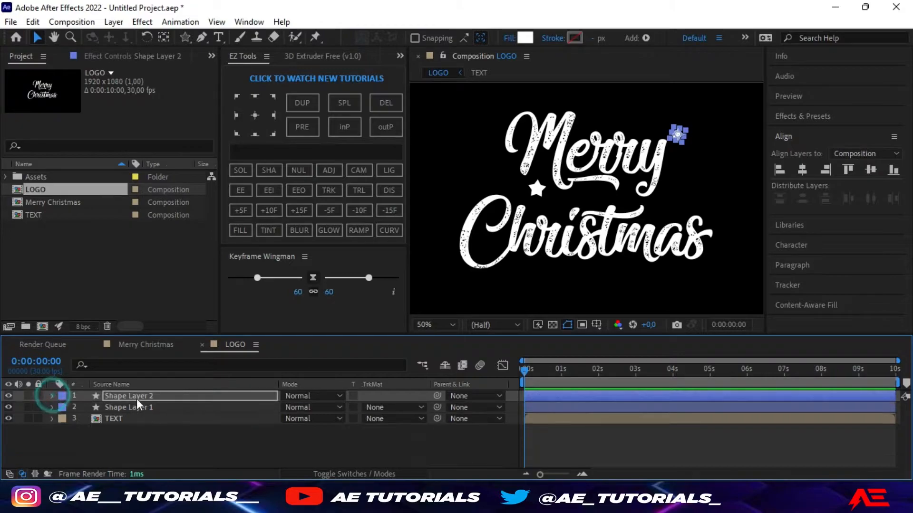
Step: Duplicate the small star beside Merry and place the copy below the y, above the "ma" of Christmas
click(159, 394)
click(306, 106)
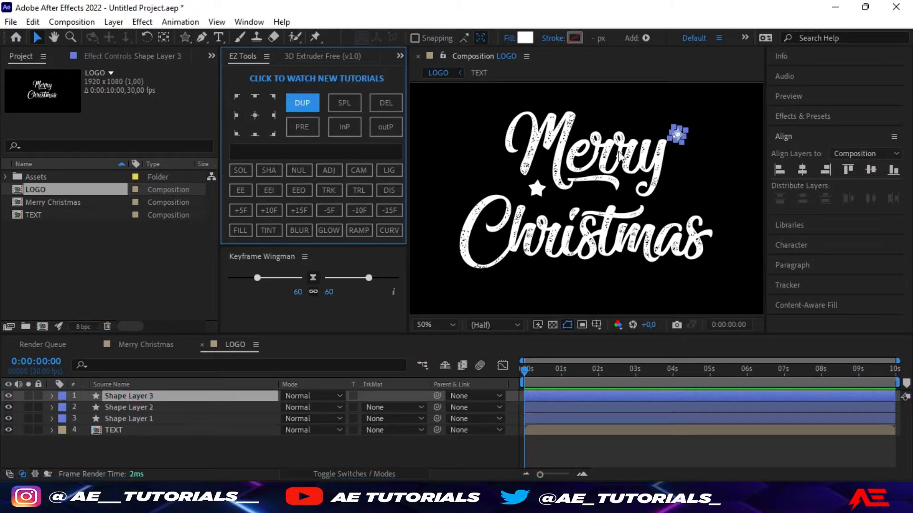
drag(677, 135, 657, 206)
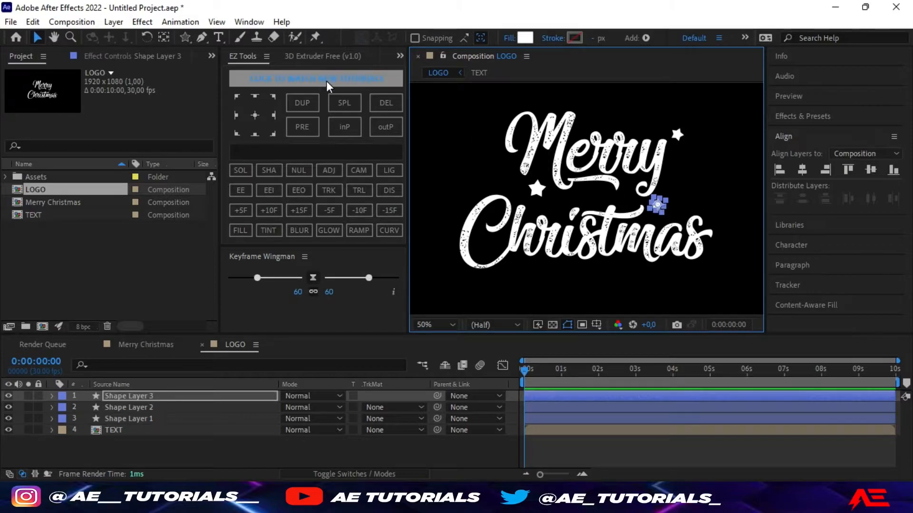
Step: Duplicate the star below the y and place the copy at the lower right end of Christmas, beside the s
click(164, 397)
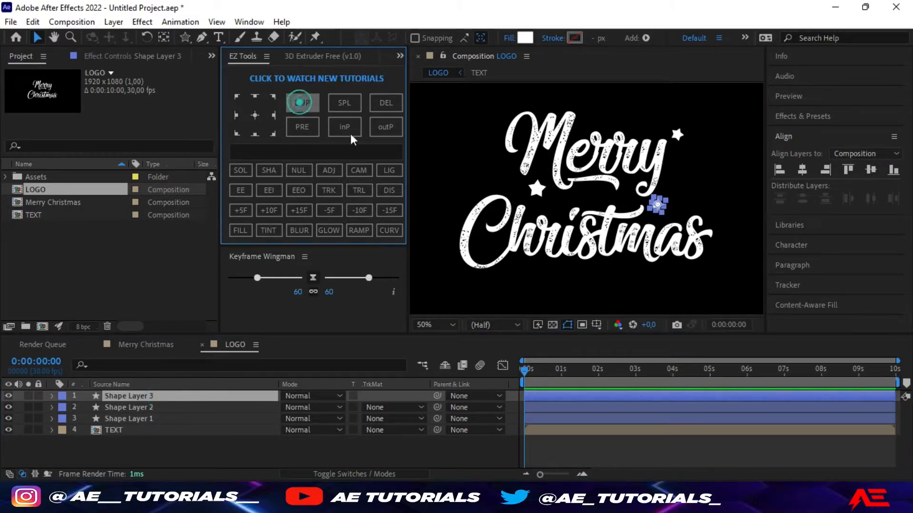
click(302, 103)
drag(662, 209, 709, 258)
key(Return)
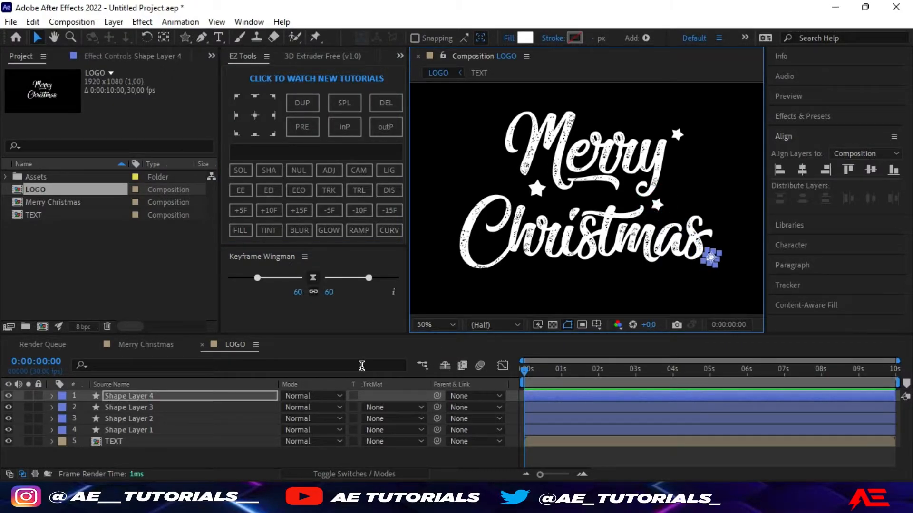
Step: Duplicate the star at the end of Christmas and place the copy beneath the "hr" of Christmas
click(148, 399)
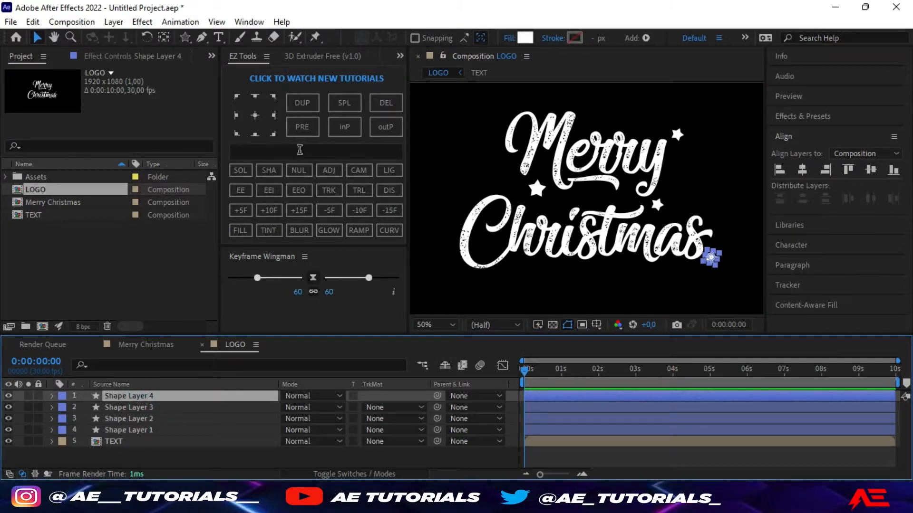
click(302, 102)
drag(711, 259, 541, 271)
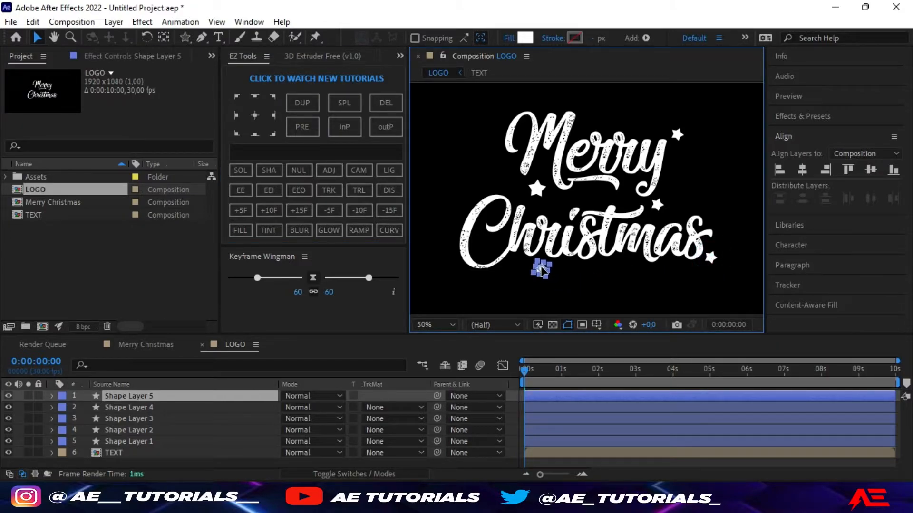
key(Return)
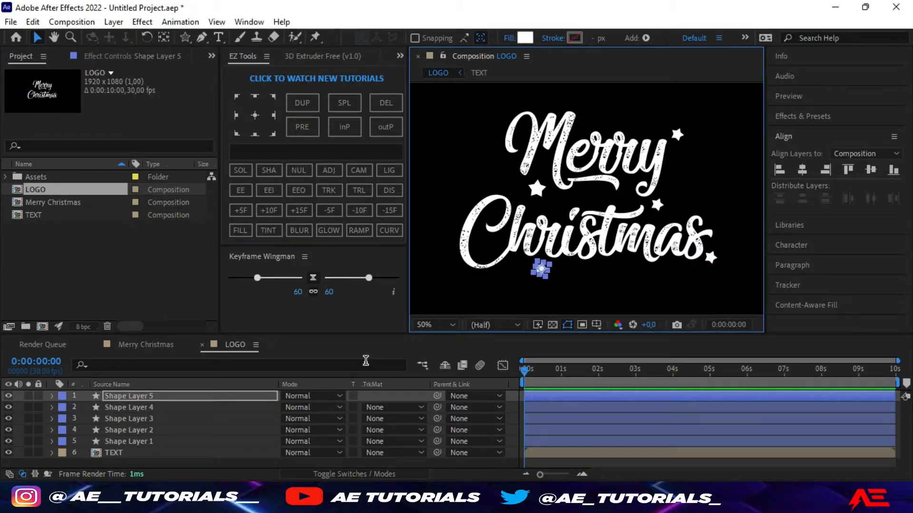
Step: Set the rotation of the star beneath Christmas to -18°
click(212, 396)
key(r)
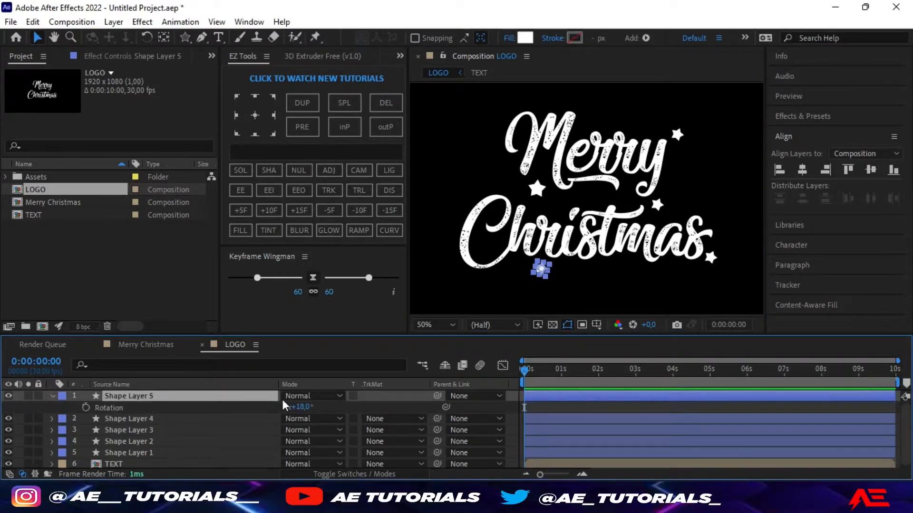
click(296, 407)
text(-18)
key(Return)
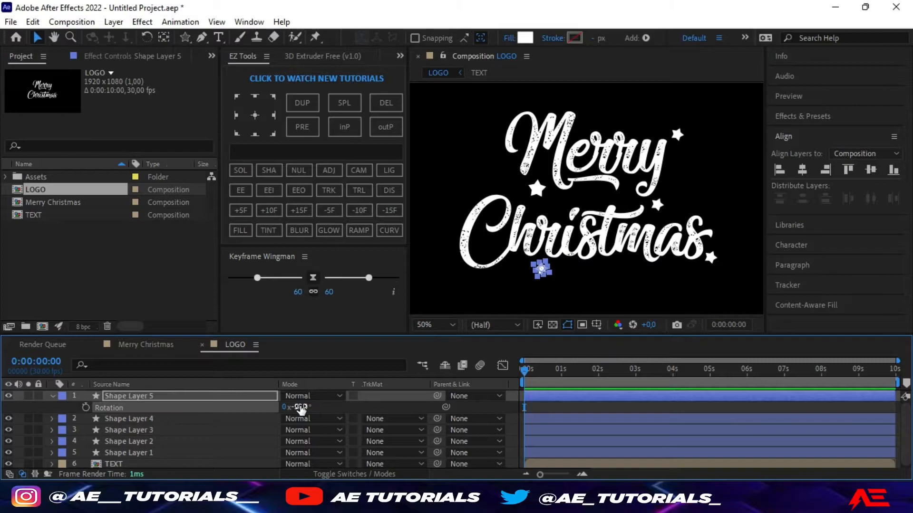
click(52, 397)
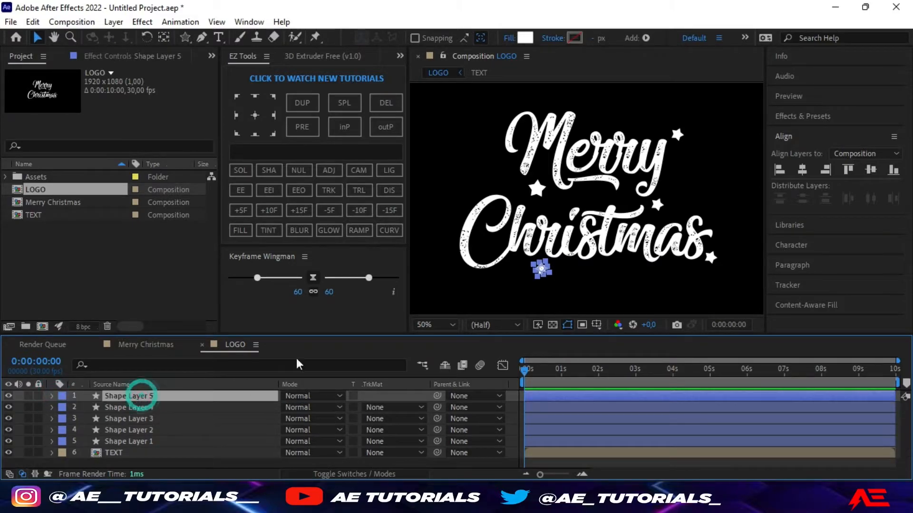
Step: Duplicate the star beneath Christmas and place the copy just above the C of Christmas, at its upper left
click(302, 103)
drag(541, 269, 475, 192)
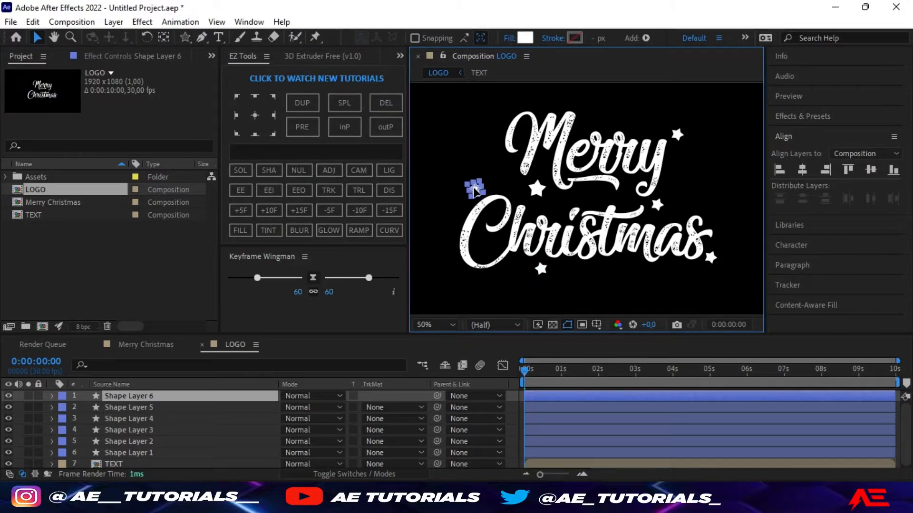
key(Return)
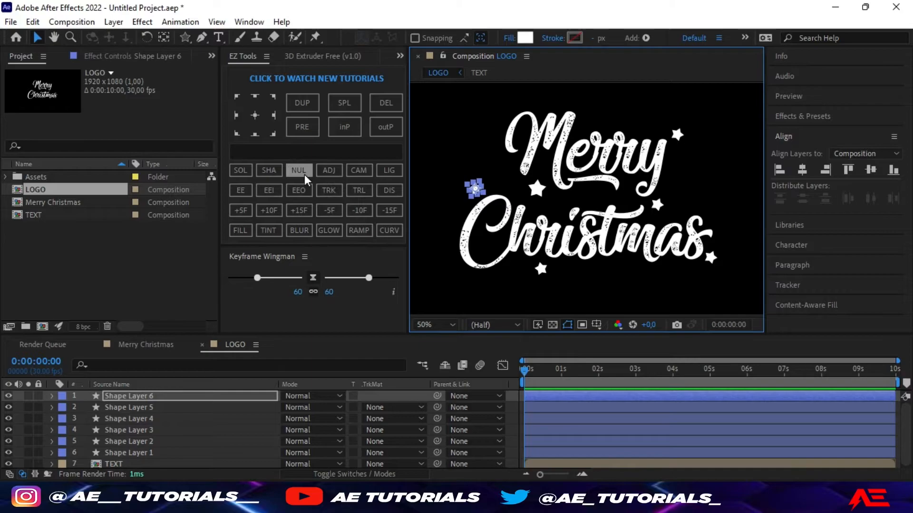
Step: Add an adjustment layer above the stars and apply the Distort Transform effect to it
click(335, 173)
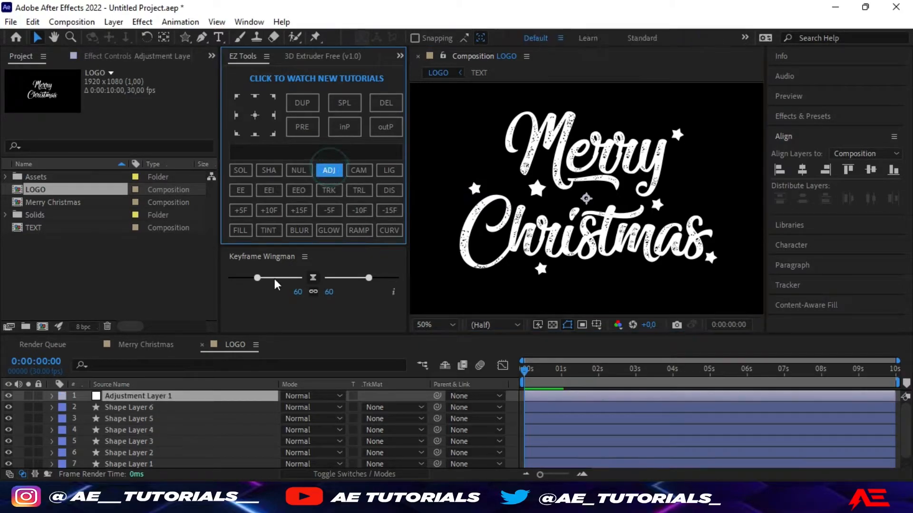
click(808, 118)
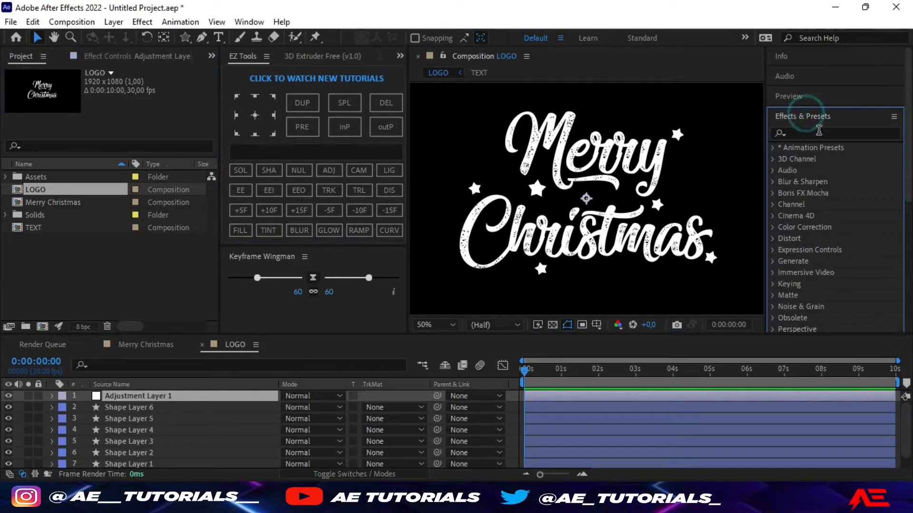
click(815, 133)
text(tr)
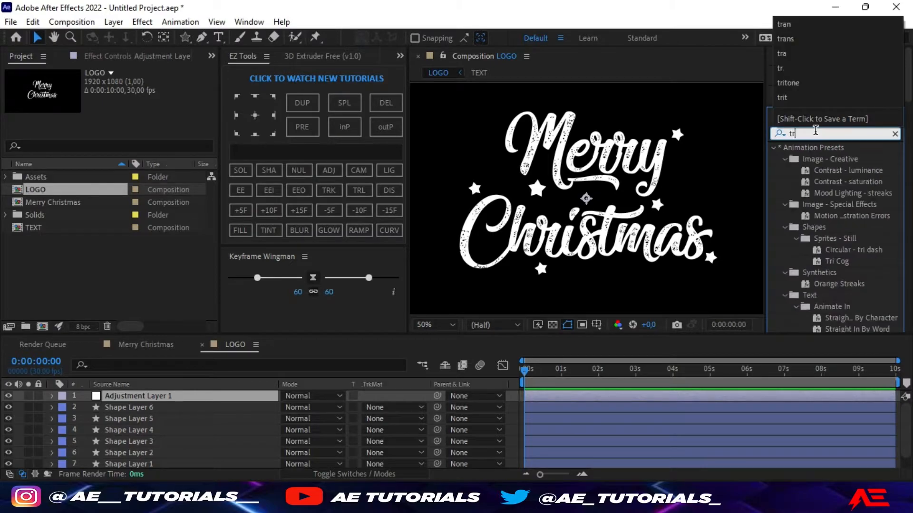
text(an)
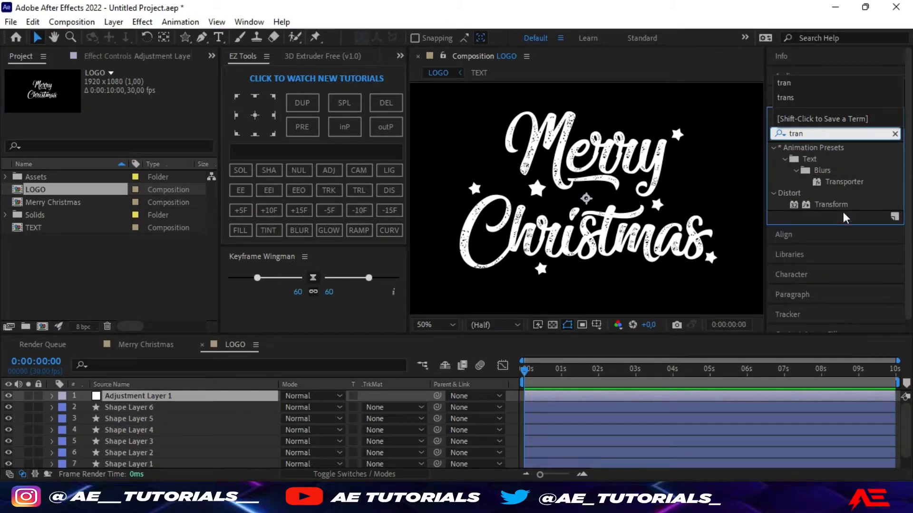
double_click(832, 204)
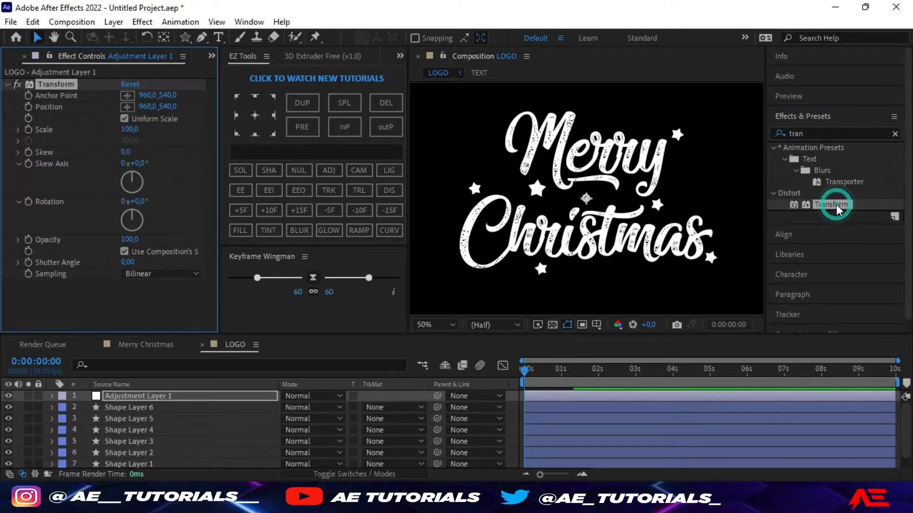
Step: Rename the adjustment layer as Transform
click(183, 402)
key(Return)
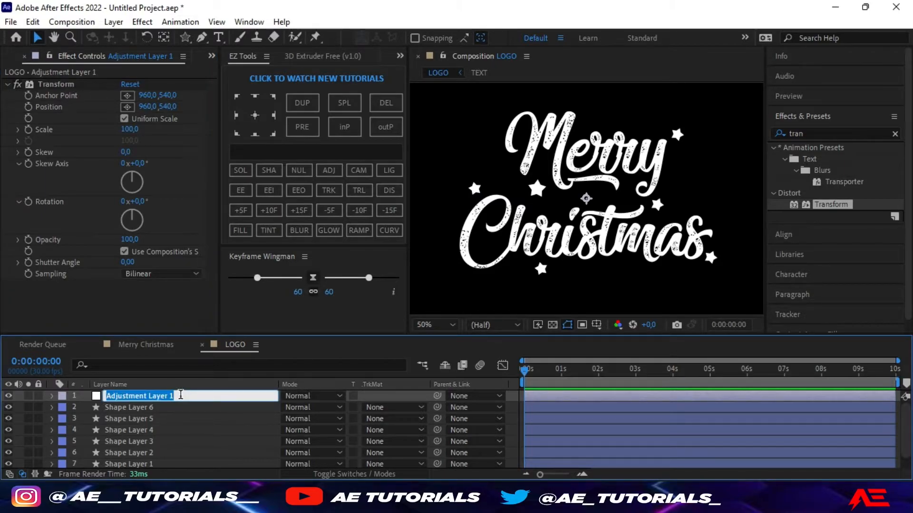
text(Transf)
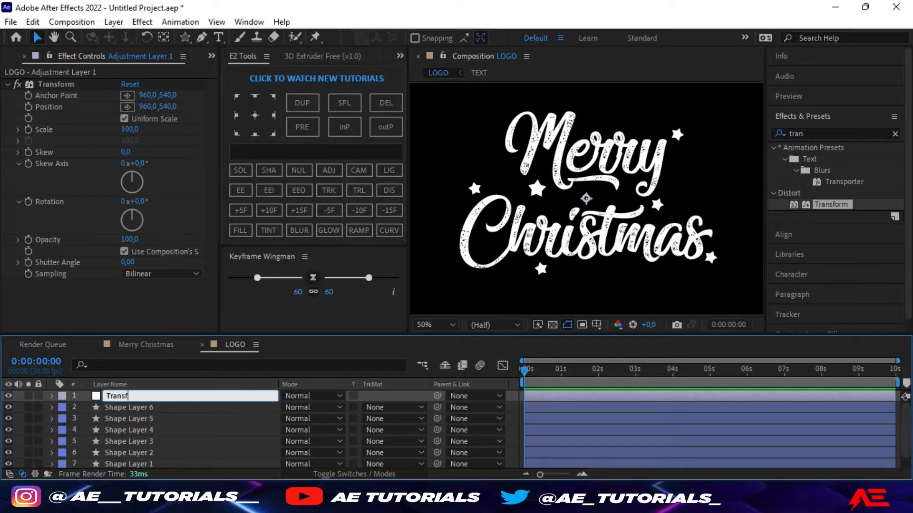
text(orm)
key(Return)
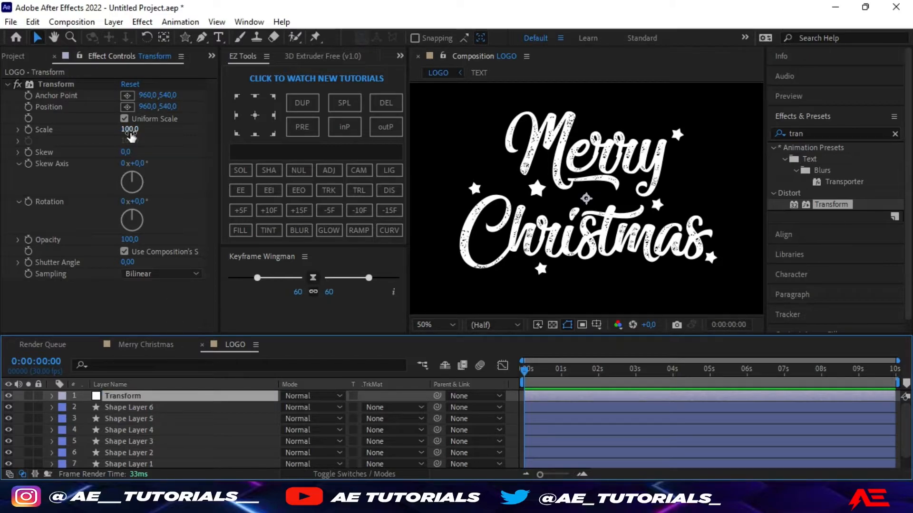
Step: Set the Transform effect's Skew to -7 to slant the whole logo
click(126, 152)
text(-)
key(Return)
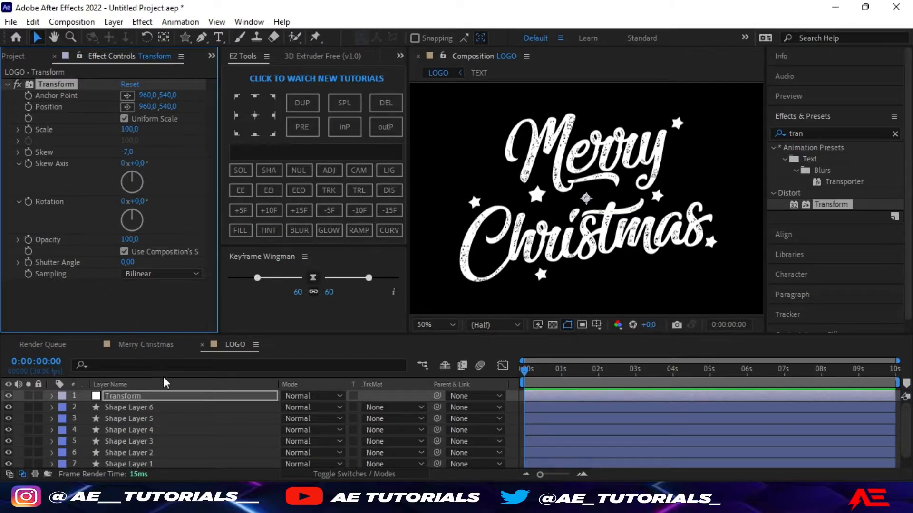
Step: In the TEXT composition, duplicate the christmas and merry layers and move both copies below the originals
scroll(180, 402, down, 1)
double_click(149, 460)
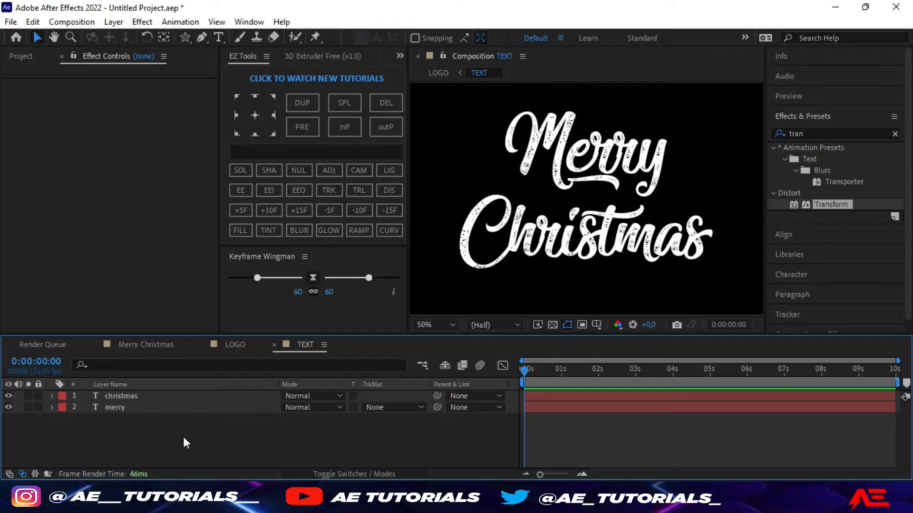
drag(133, 418, 128, 395)
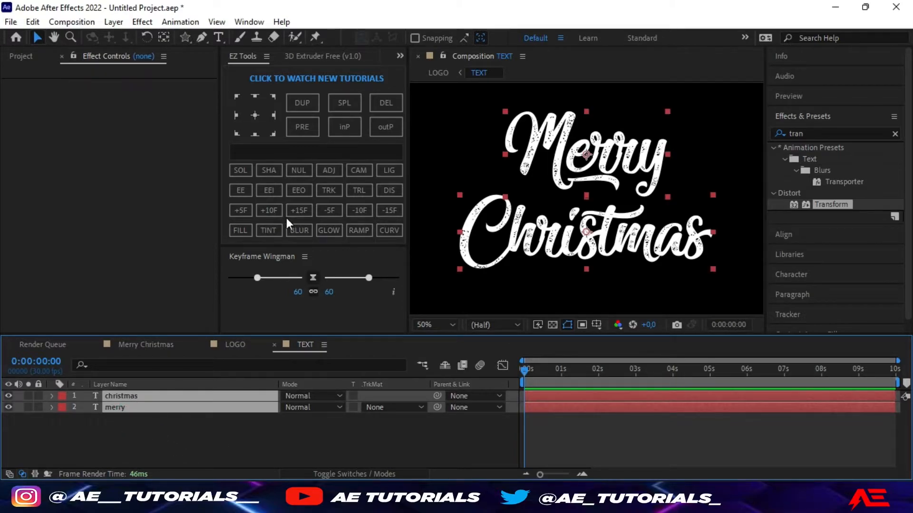
click(303, 104)
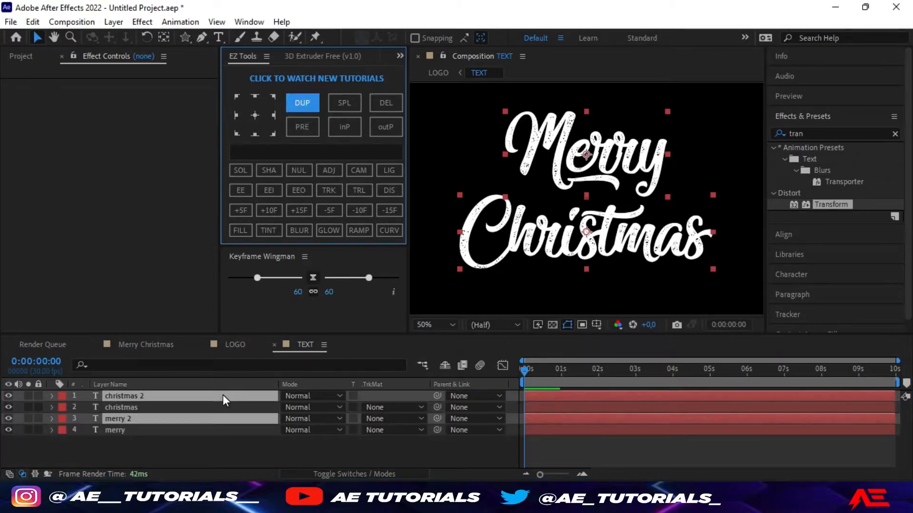
drag(171, 398, 167, 448)
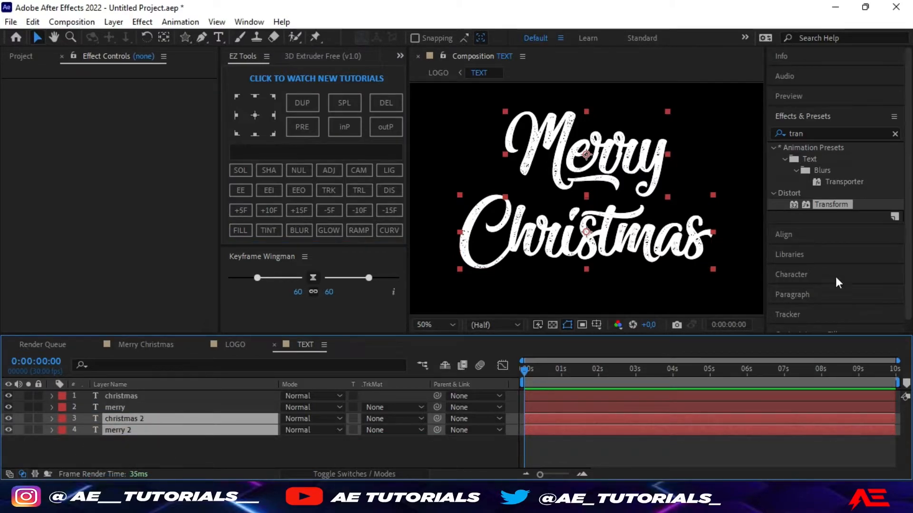
Step: Swap the copied text layers' fill and stroke, offset the outlines slightly down and right, and return to the LOGO composition's Transform layer
click(804, 276)
click(892, 194)
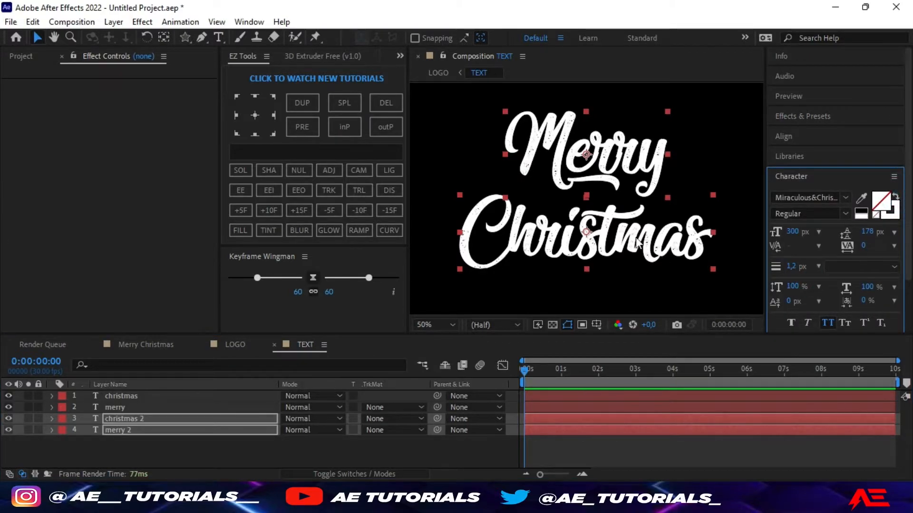
drag(547, 143, 549, 145)
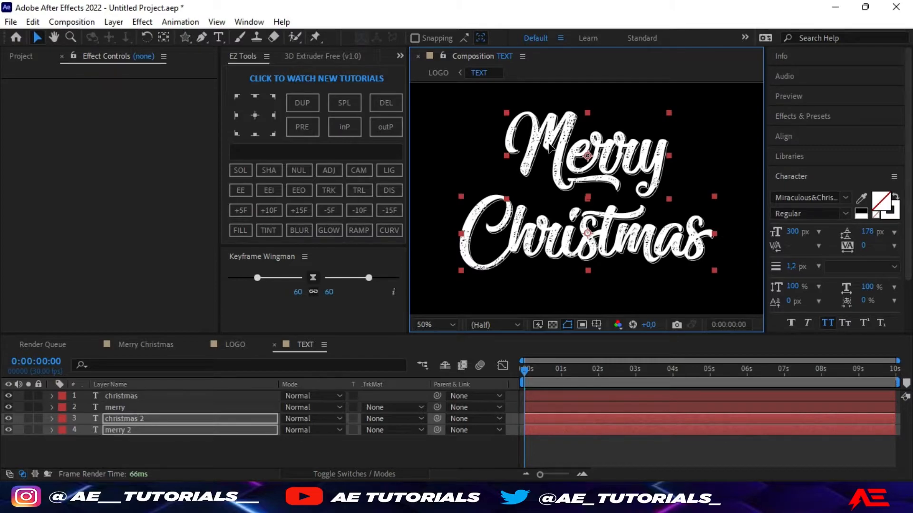
drag(549, 148, 550, 150)
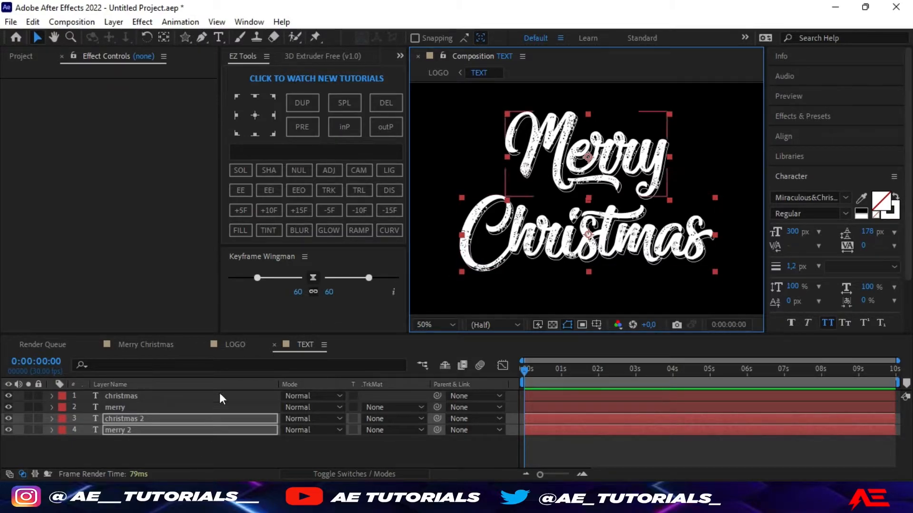
click(233, 346)
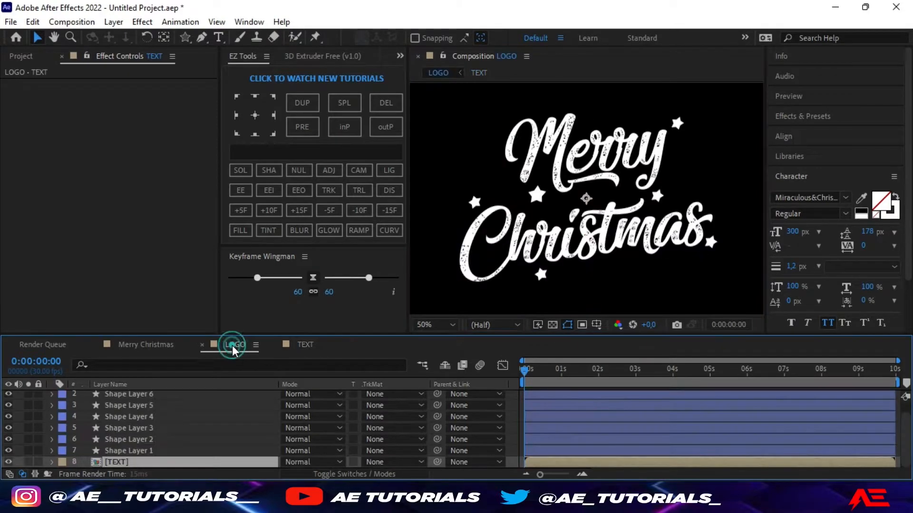
click(133, 398)
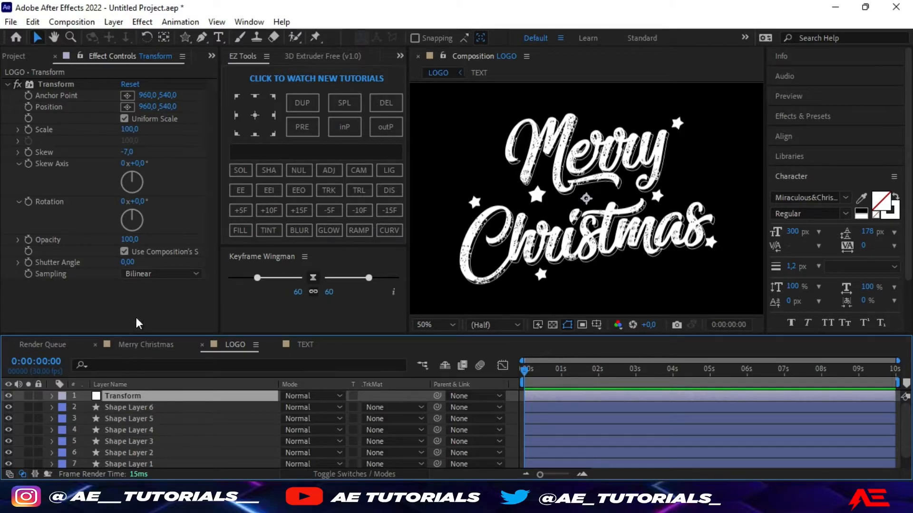
Step: Create a new 1920 x 1080, 30 fps, 10-second composition named REF
click(21, 56)
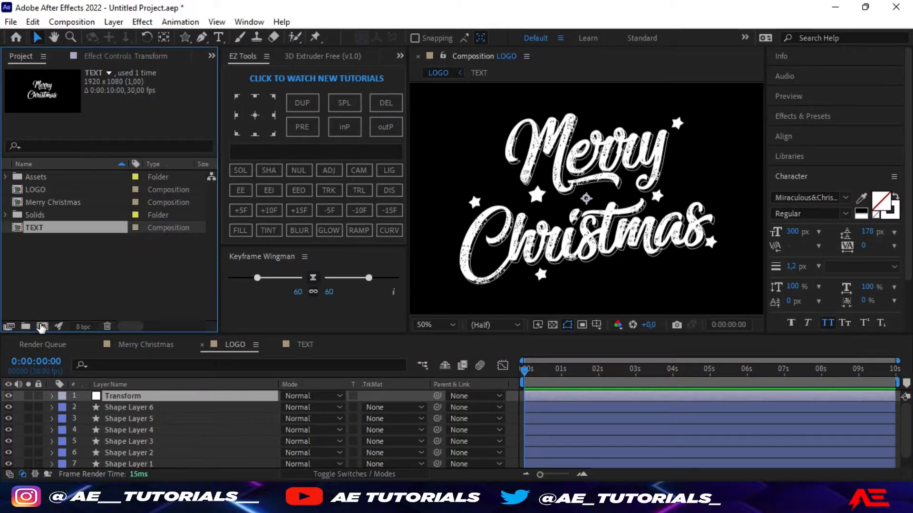
click(42, 326)
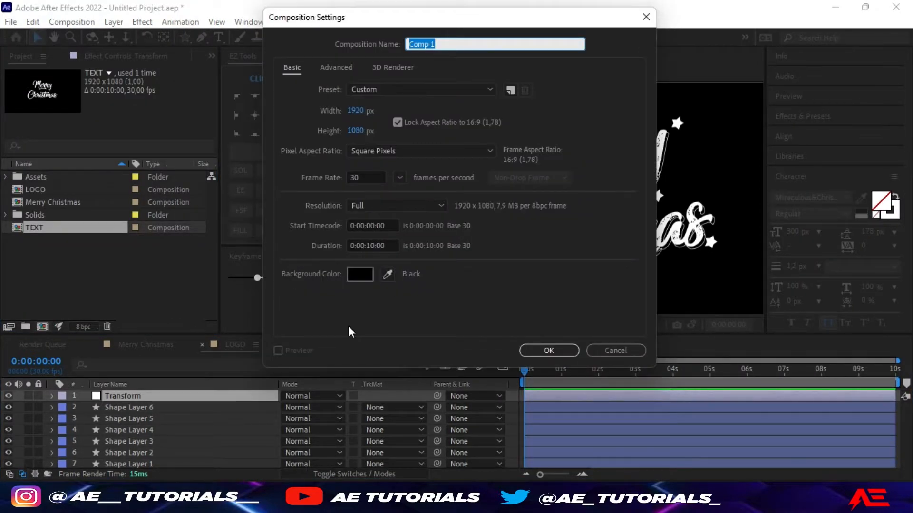
text(REF)
click(549, 350)
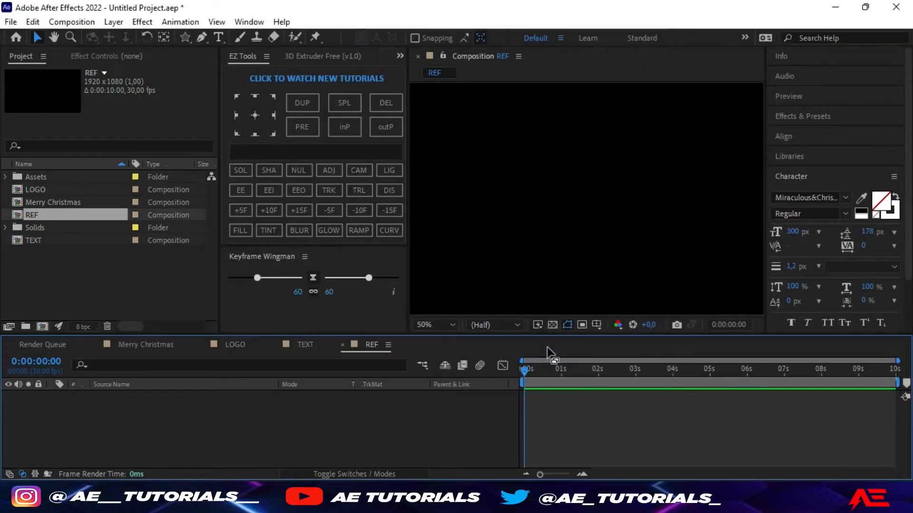
Step: Add the Unsplash JPG image from the Assets folder to the REF composition as a layer
click(5, 176)
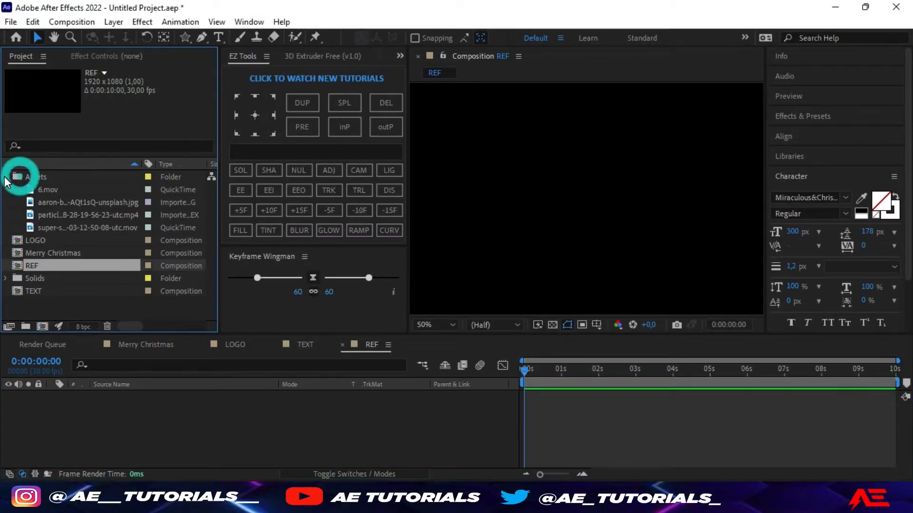
click(61, 202)
drag(62, 201, 89, 419)
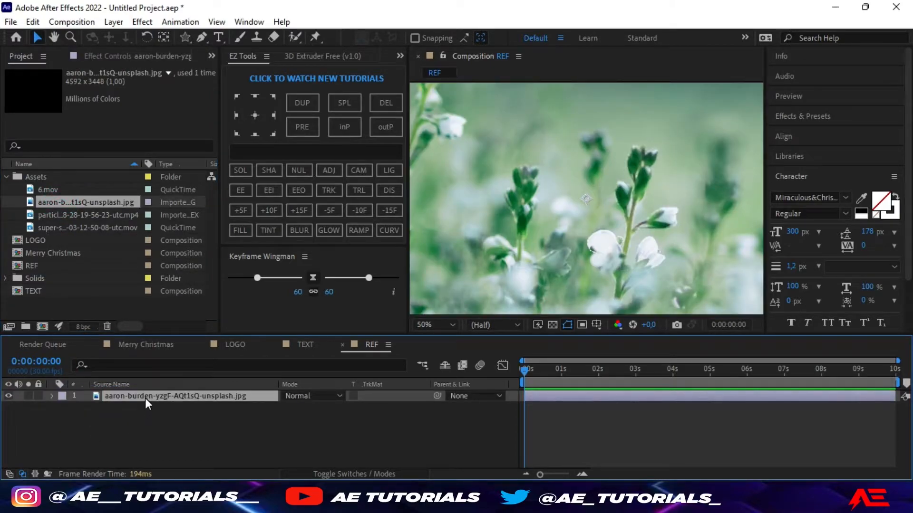
Step: Scale the Unsplash image layer in the REF composition to 50%
key(s)
click(302, 407)
text(50)
key(Return)
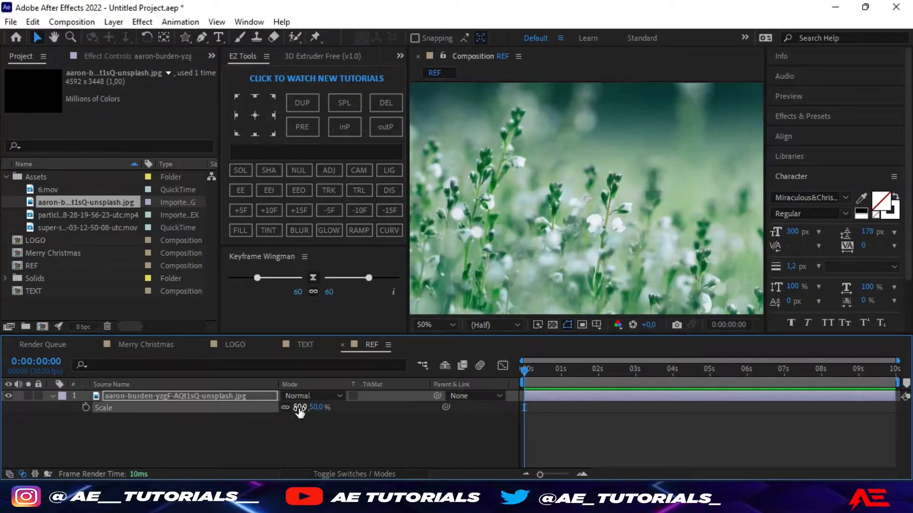
click(52, 395)
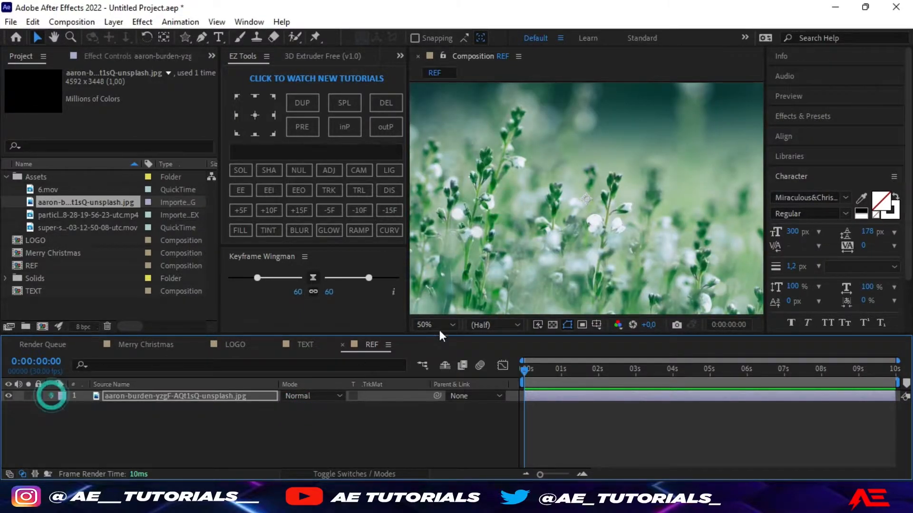
Step: Fit the whole REF frame in the viewer and set the image layer's Position to 242, 318
click(438, 324)
click(455, 103)
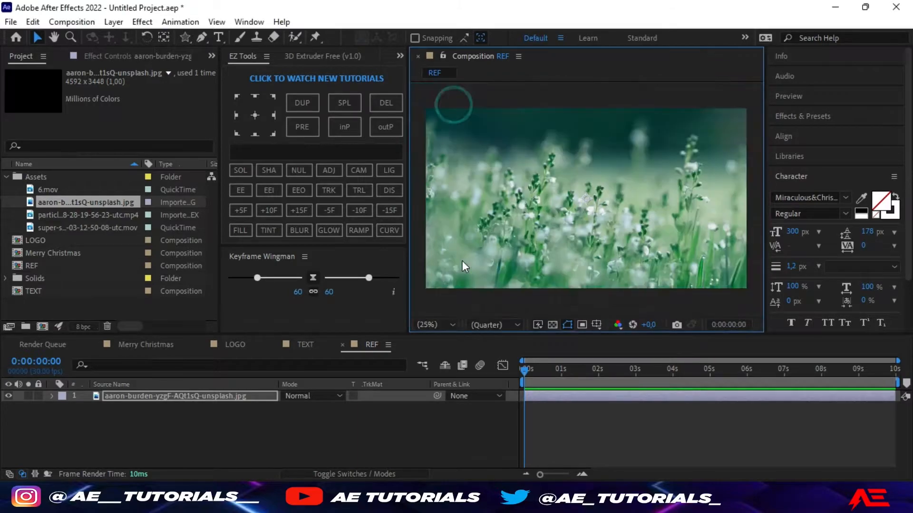
click(218, 398)
key(p)
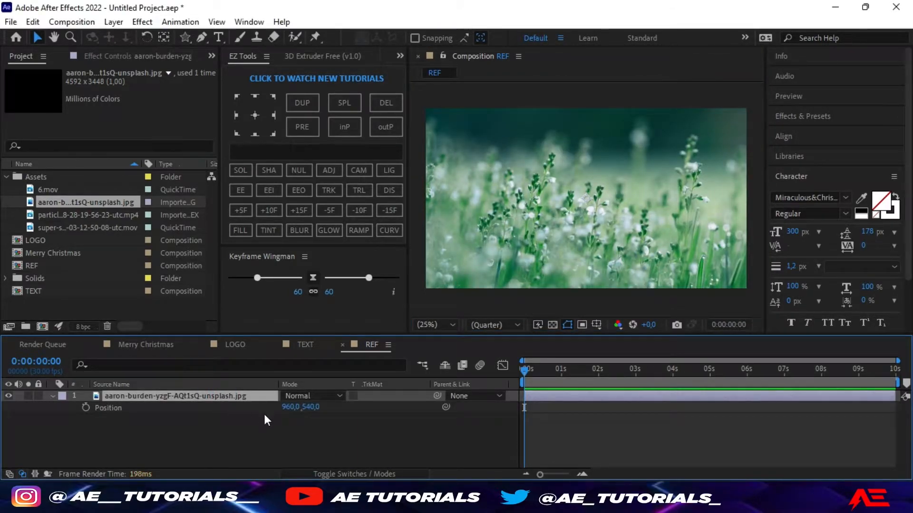
click(313, 407)
text(318)
key(Return)
click(289, 407)
text(242)
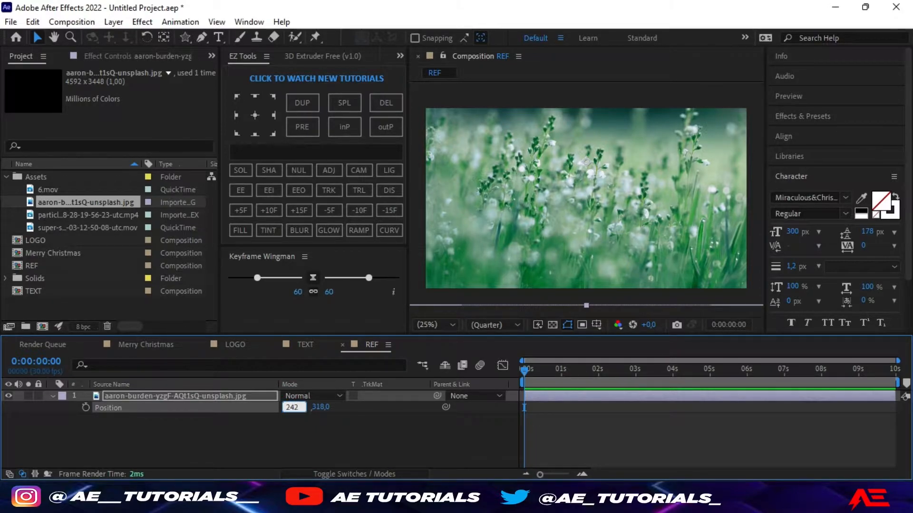
key(Return)
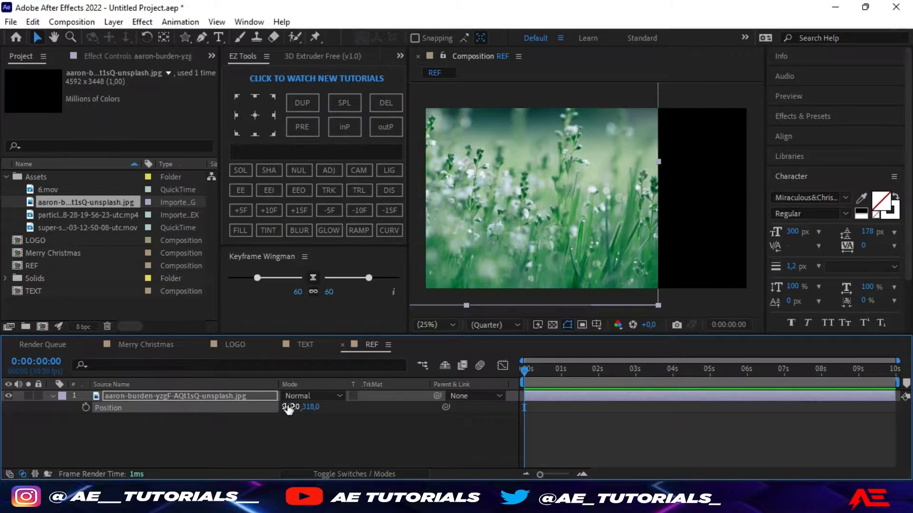
Step: Keyframe the image's Position at 0:00, add an end keyframe at 0:00:09:29 with X at 990, and scrub through the motion
click(86, 407)
drag(525, 376, 896, 375)
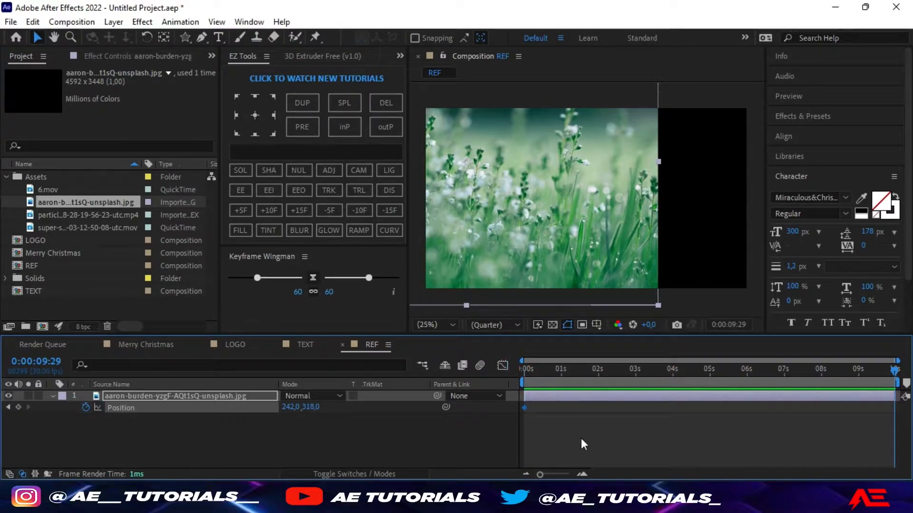
click(287, 407)
text(99)
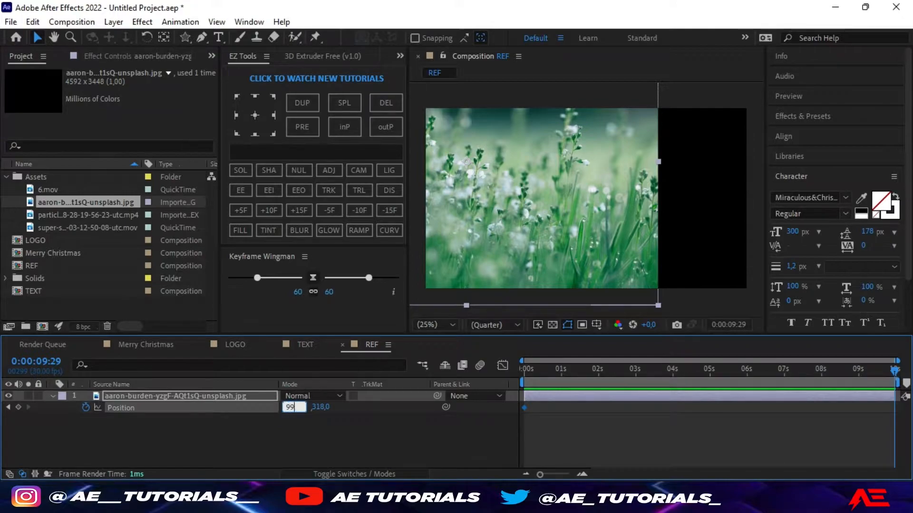
text(0)
key(Return)
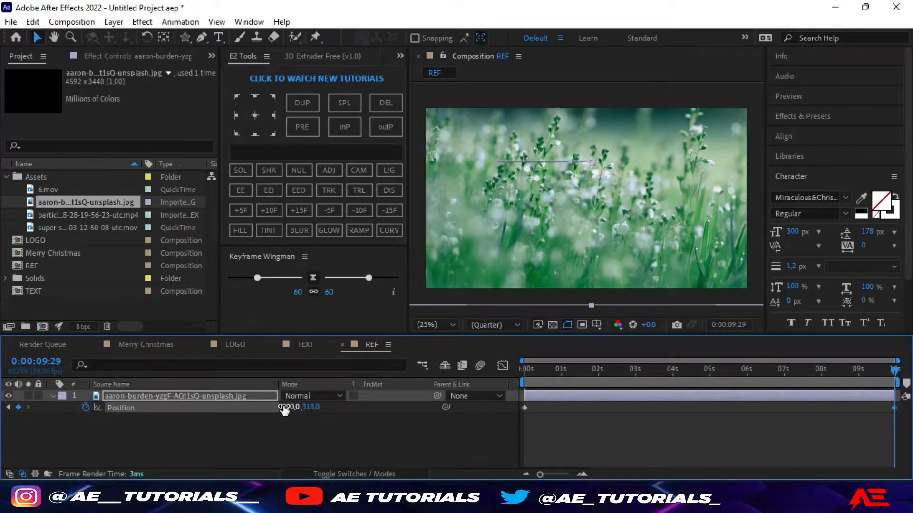
drag(895, 370, 552, 394)
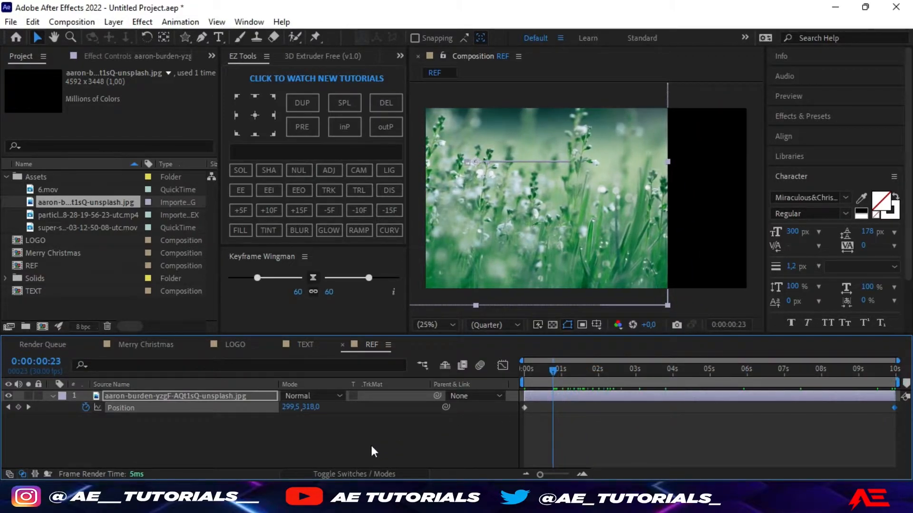
Step: Find the CC RepeTile effect and apply it to the Unsplash image layer
click(186, 396)
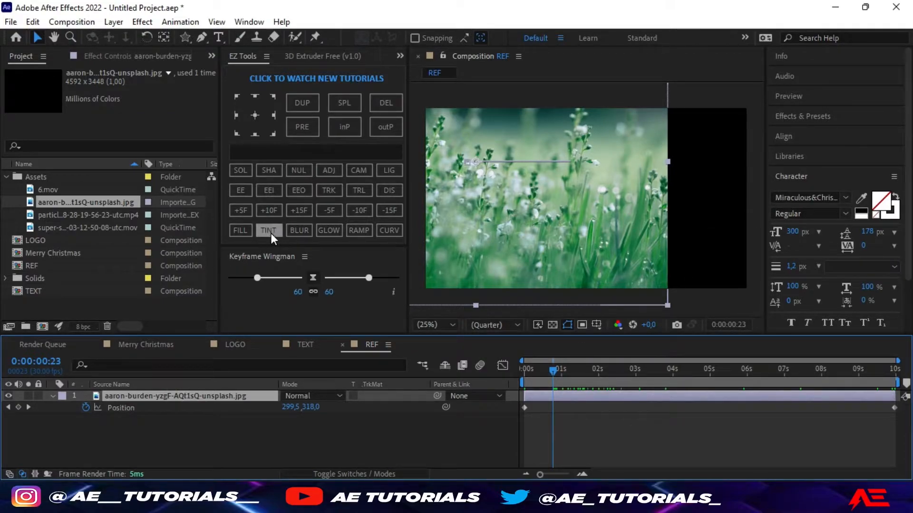
click(797, 118)
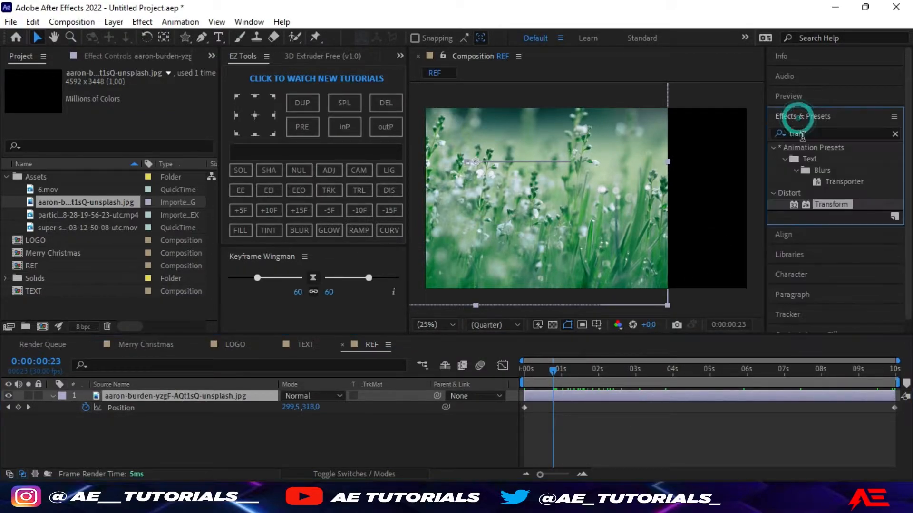
click(815, 135)
key(BackSpace)
key(BackSpace)
key(BackSpace)
key(BackSpace)
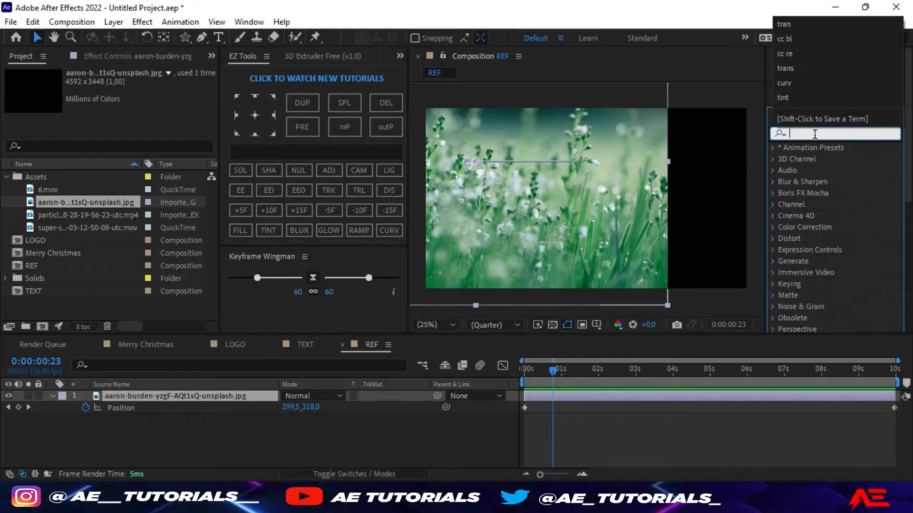
text(cc)
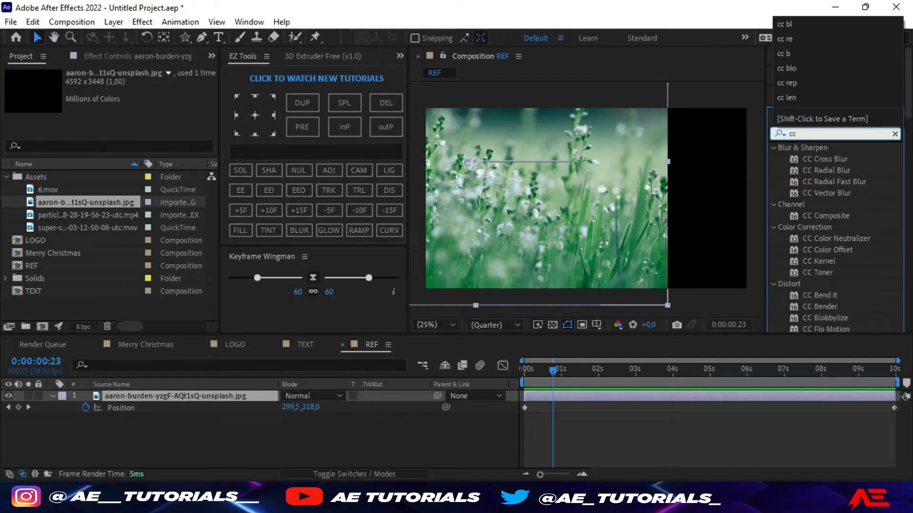
text( re)
click(823, 159)
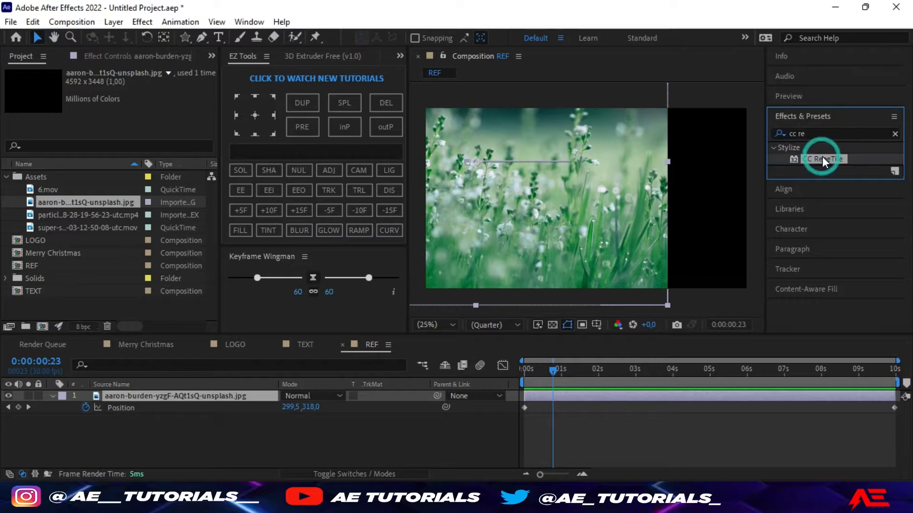
double_click(822, 158)
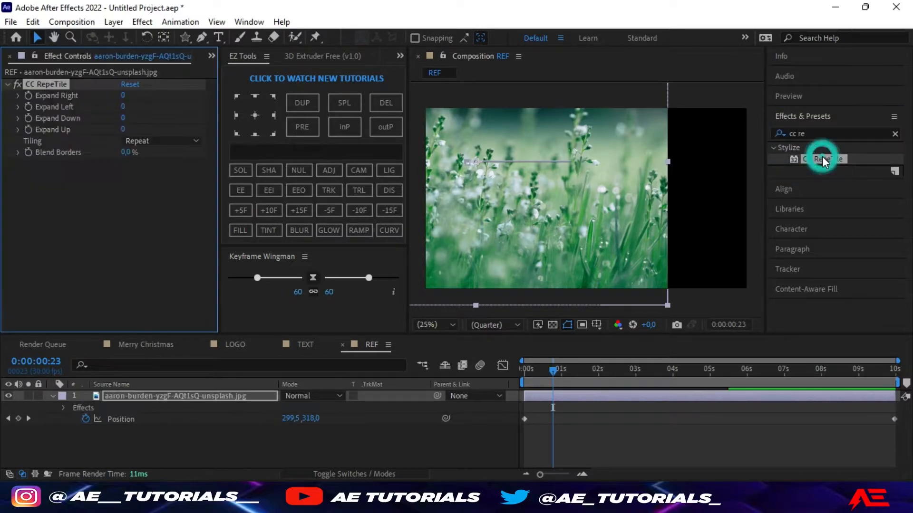
Step: Set CC RepeTile's Expand Right to 1718 and its Tiling to Unfold
click(127, 95)
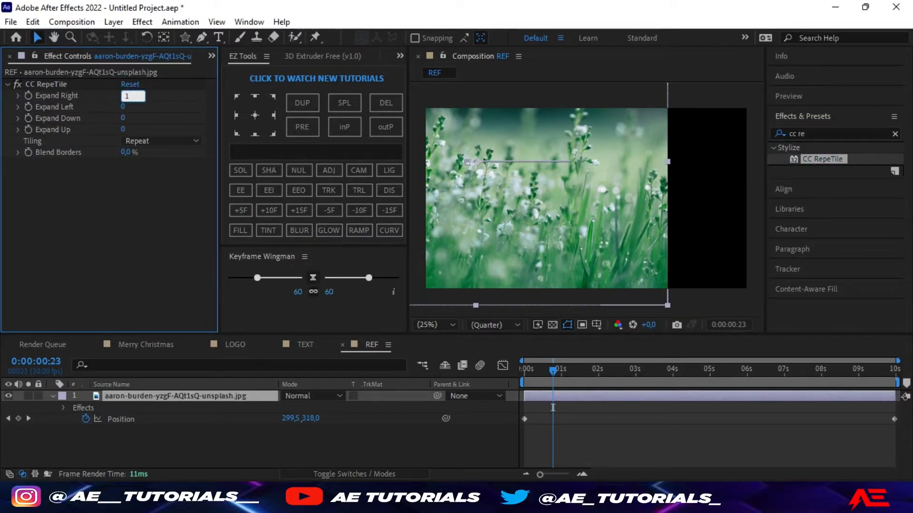
text(1718)
key(Return)
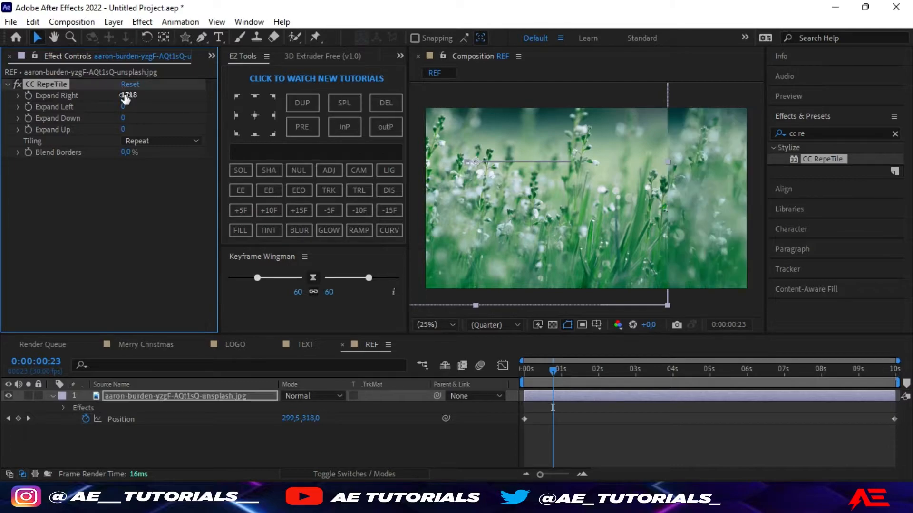
click(149, 140)
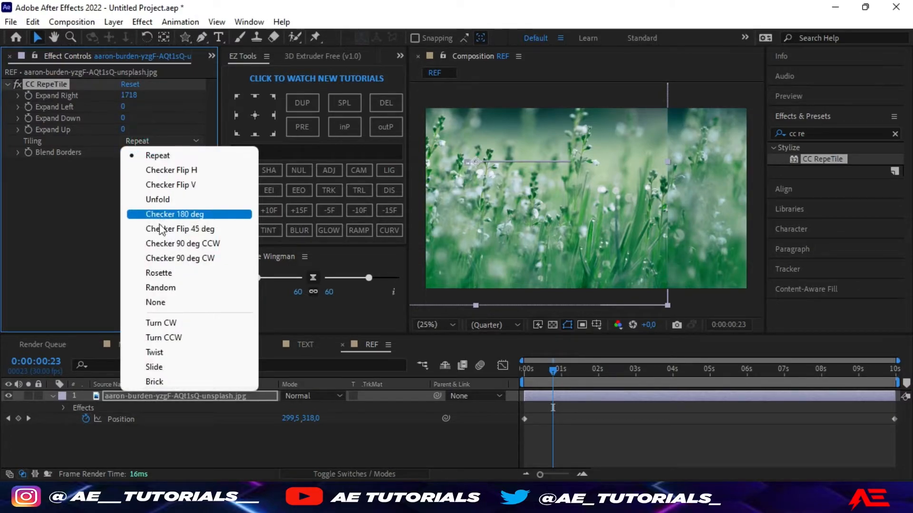
click(163, 200)
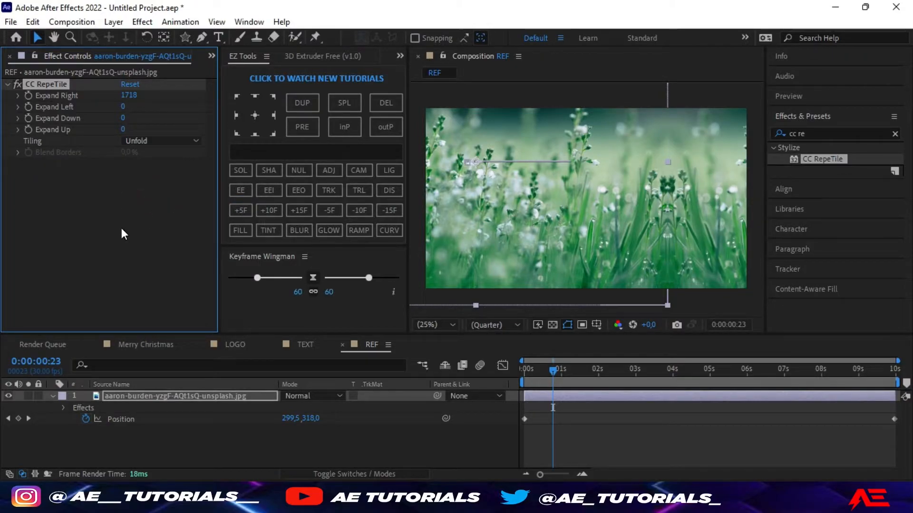
Step: Add a Tint effect to the image layer with Amount to Tint at 75%
click(269, 230)
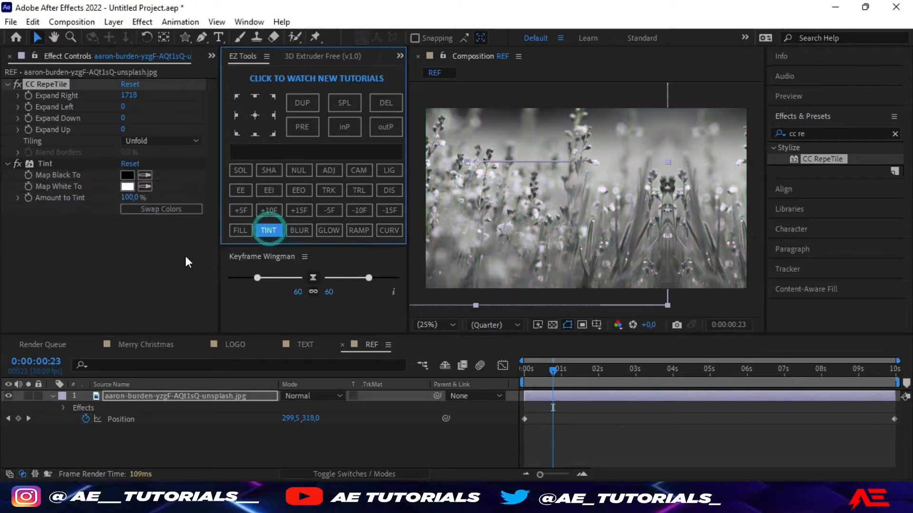
click(136, 197)
text(75)
key(Return)
Step: Add a Curves effect to the image and shape a gentle S-curve, raising the highlights and lowering the shadows
click(381, 234)
drag(209, 232, 207, 290)
drag(152, 165, 148, 174)
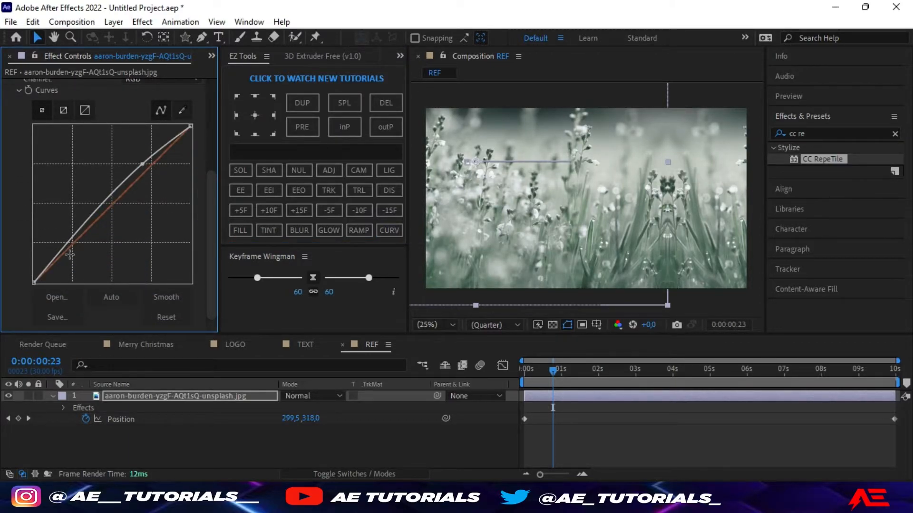
drag(70, 246, 76, 255)
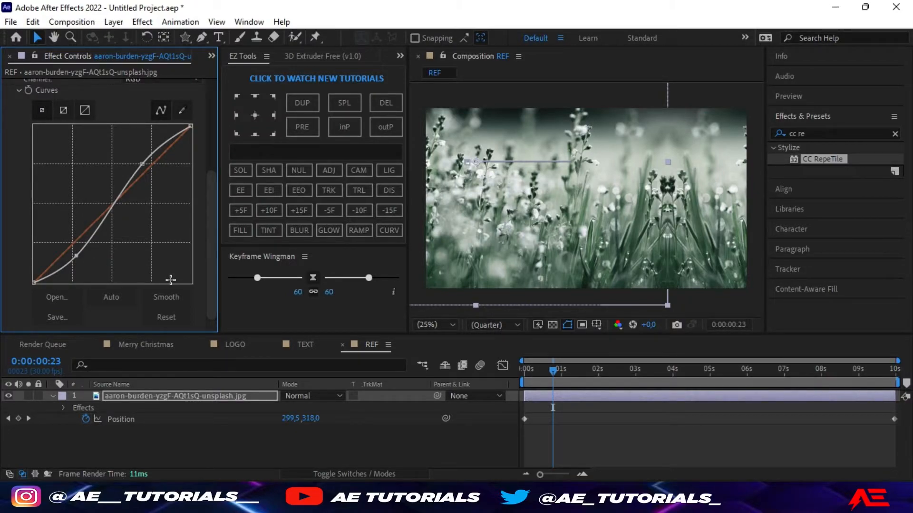
click(52, 395)
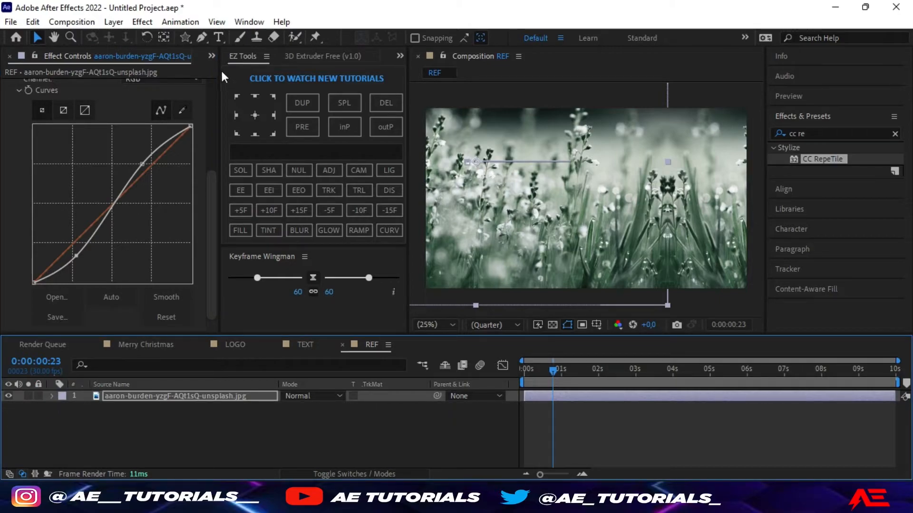
Step: Add the LOGO and REF compositions to Merry Christmas, placing REF below and giving it the LOGO alpha matte
click(212, 57)
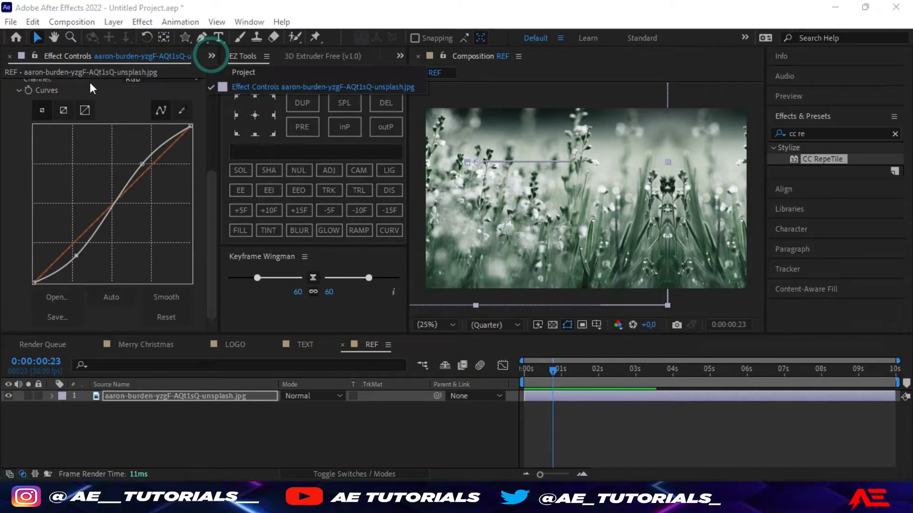
click(233, 74)
click(149, 344)
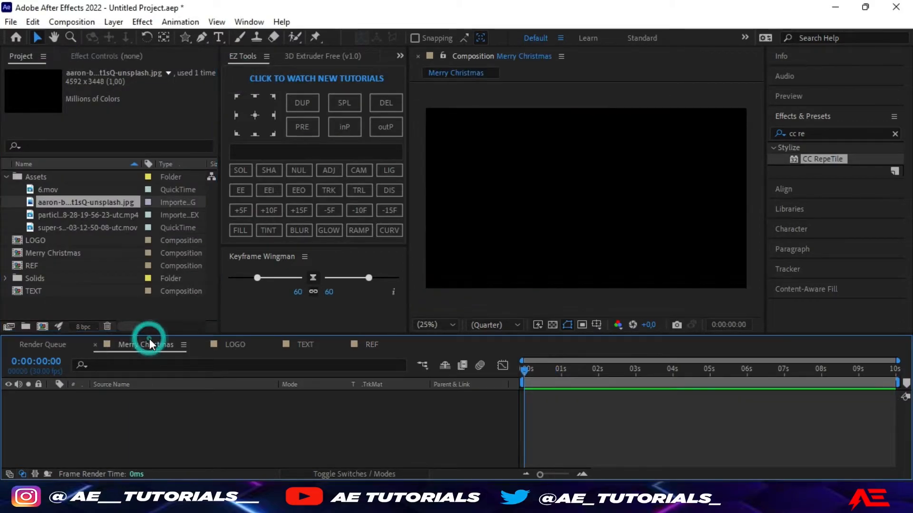
click(41, 241)
drag(45, 240, 96, 416)
drag(39, 267, 90, 415)
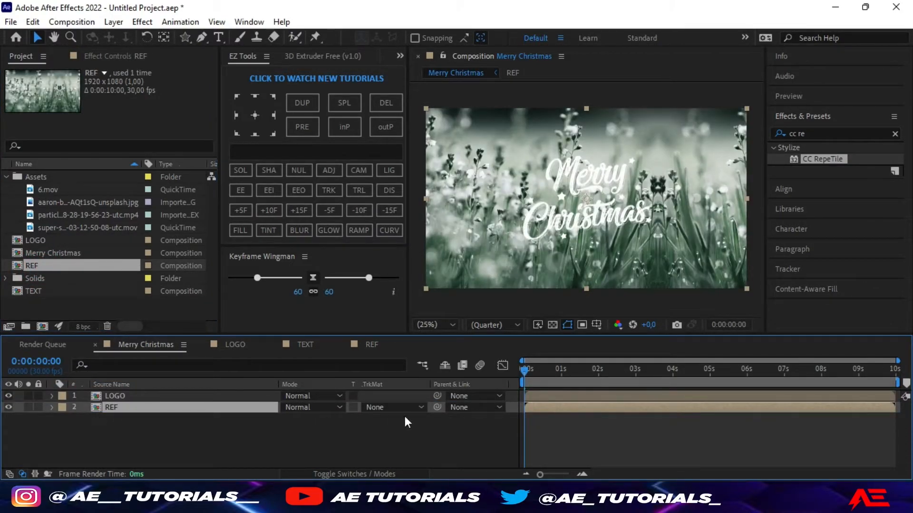
click(421, 407)
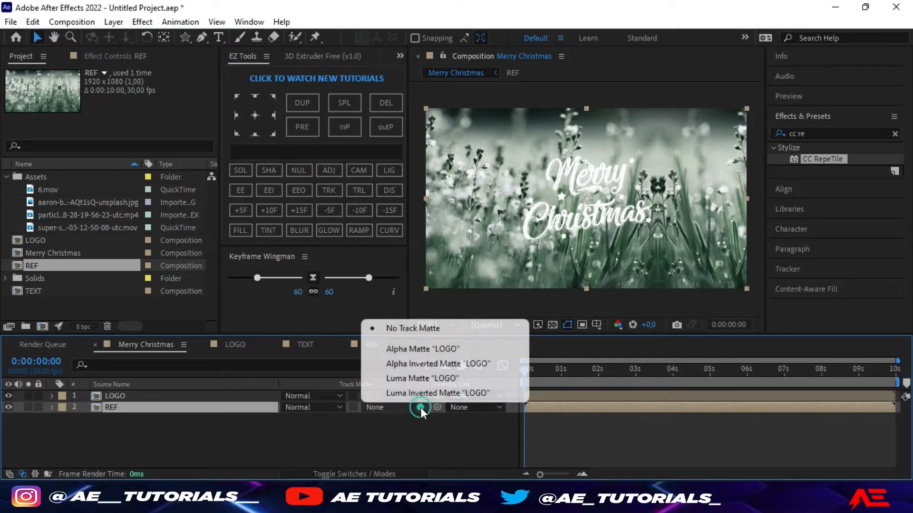
click(431, 350)
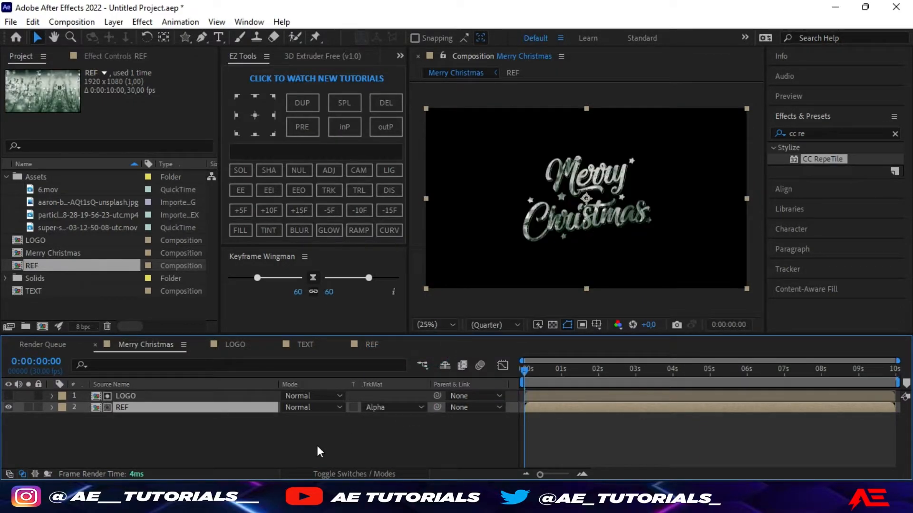
Step: Find the CC Blobbylize effect and apply it to the REF layer
click(819, 133)
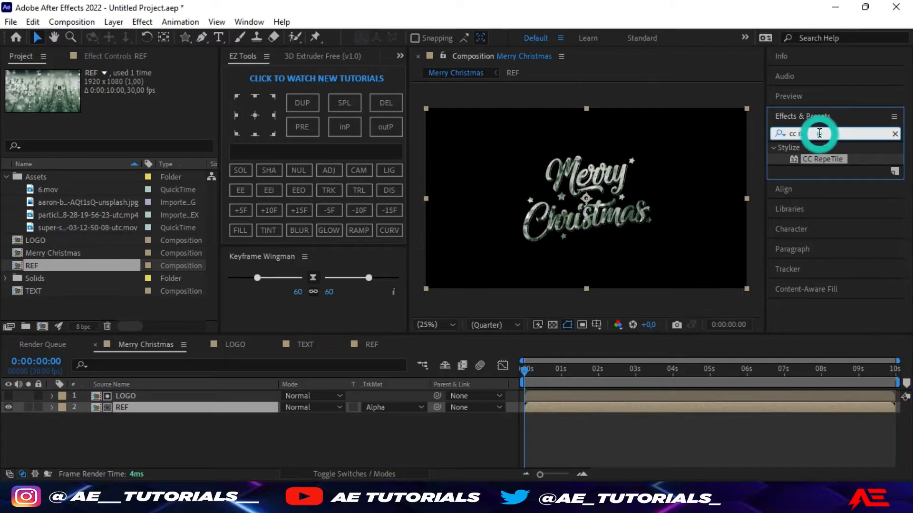
key(BackSpace)
key(BackSpace)
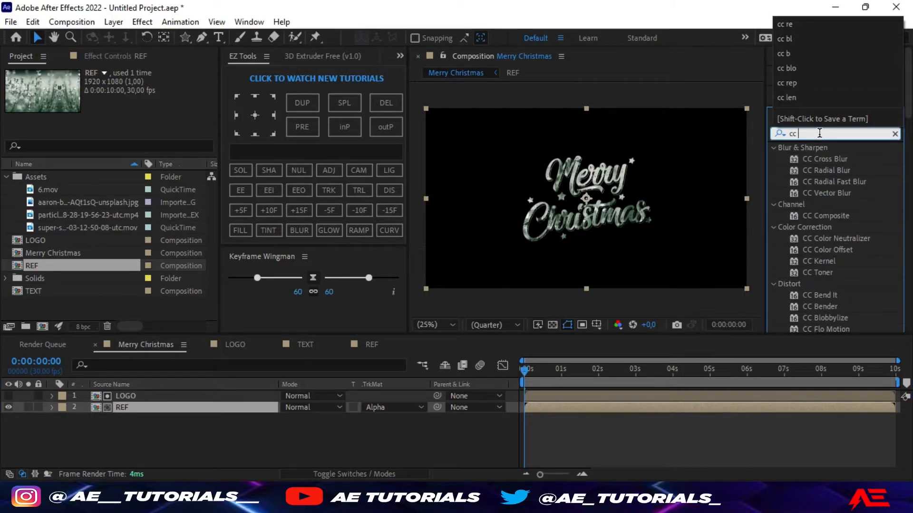
text(blo)
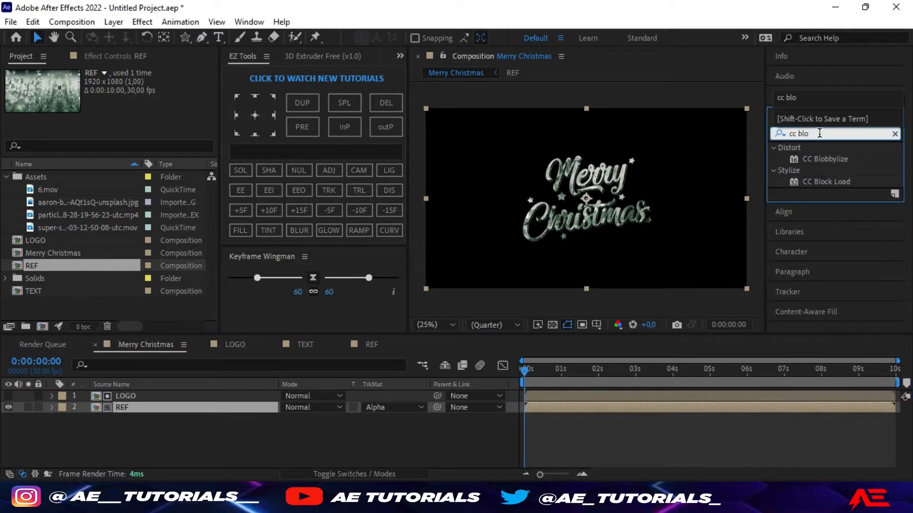
double_click(824, 159)
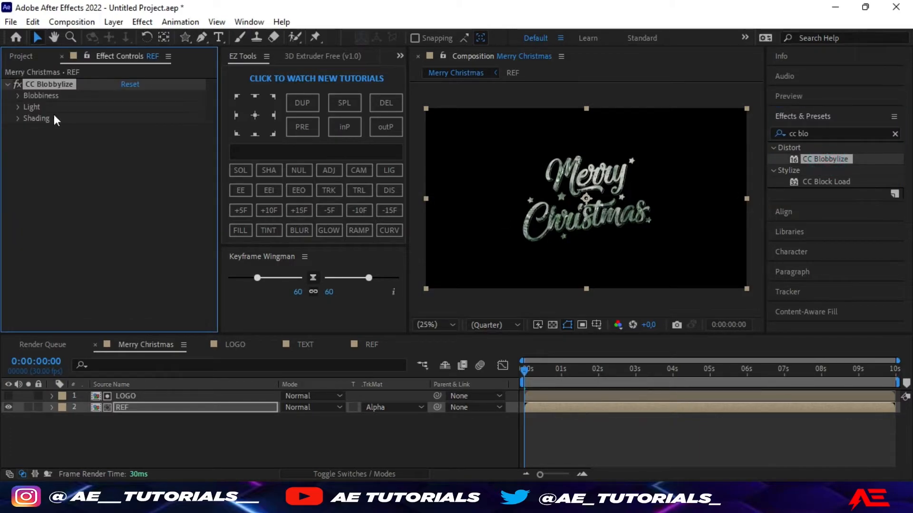
Step: Set the CC Blobbylize Blob Layer to LOGO and its Property to Alpha
click(18, 96)
click(136, 107)
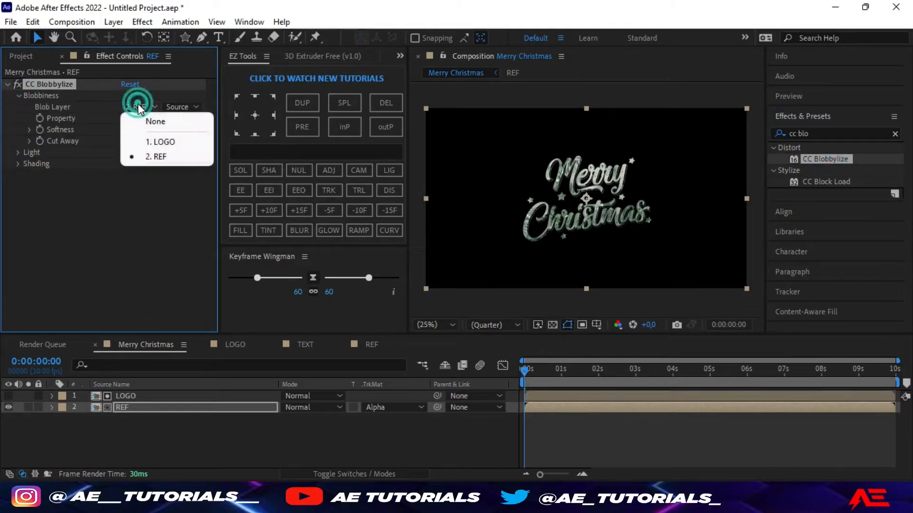
click(153, 143)
click(166, 119)
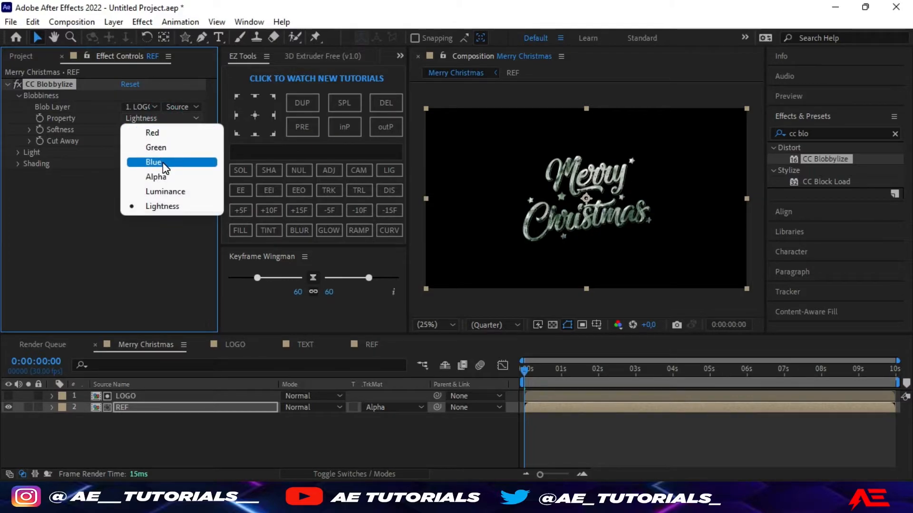
click(167, 175)
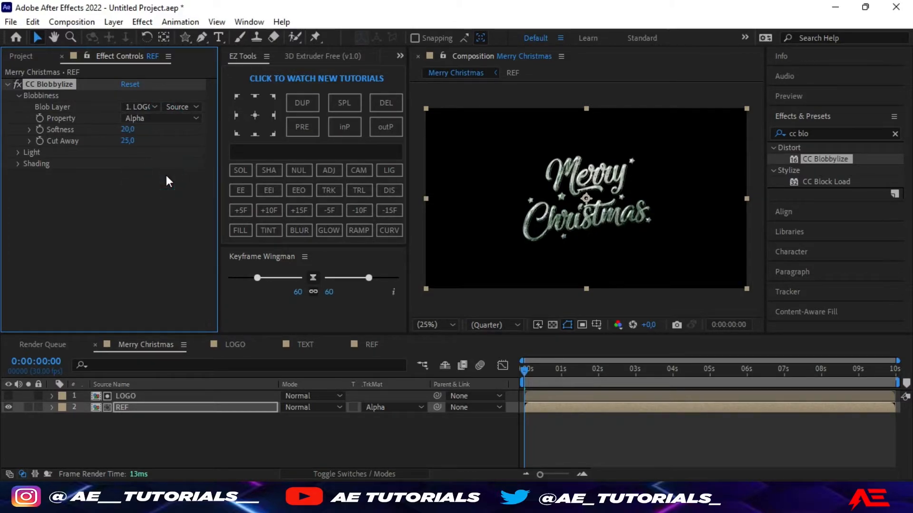
Step: Set the CC Blobbylize Softness to 7 and Cut Away to 5
click(128, 129)
text(7)
key(Return)
click(126, 140)
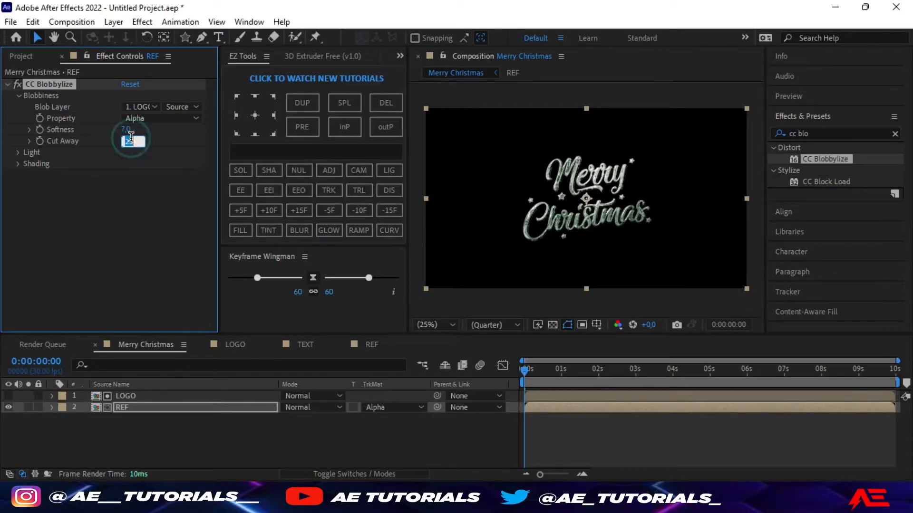
text(5)
key(Return)
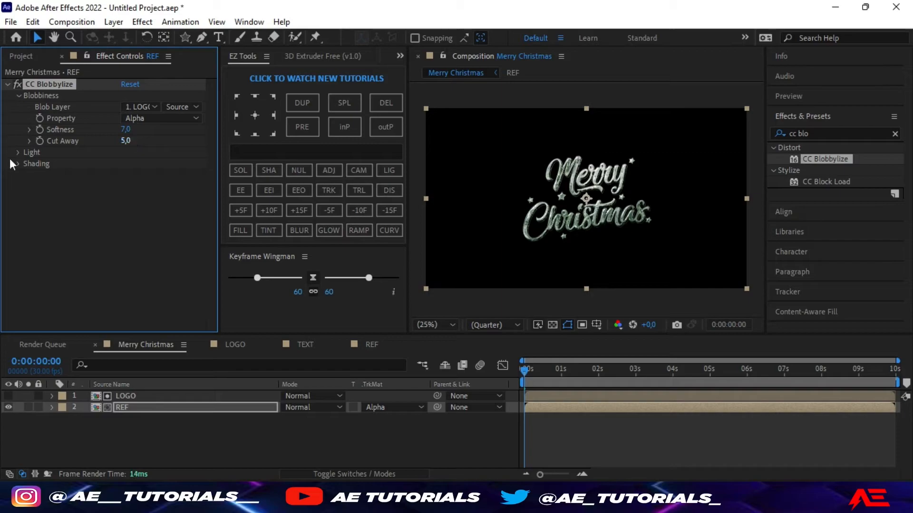
Step: Set the CC Blobbylize Light Intensity to 30 and Light Height to 100
click(18, 153)
click(127, 175)
text(30)
key(Return)
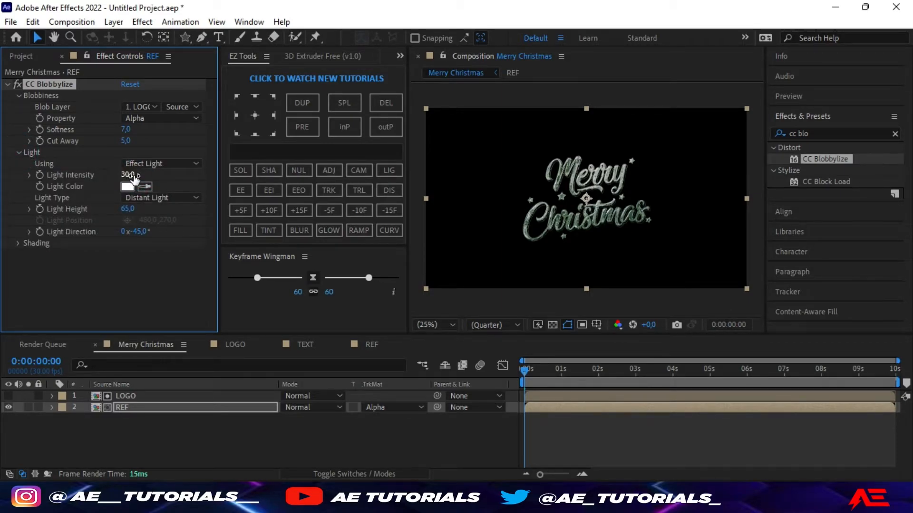
click(127, 209)
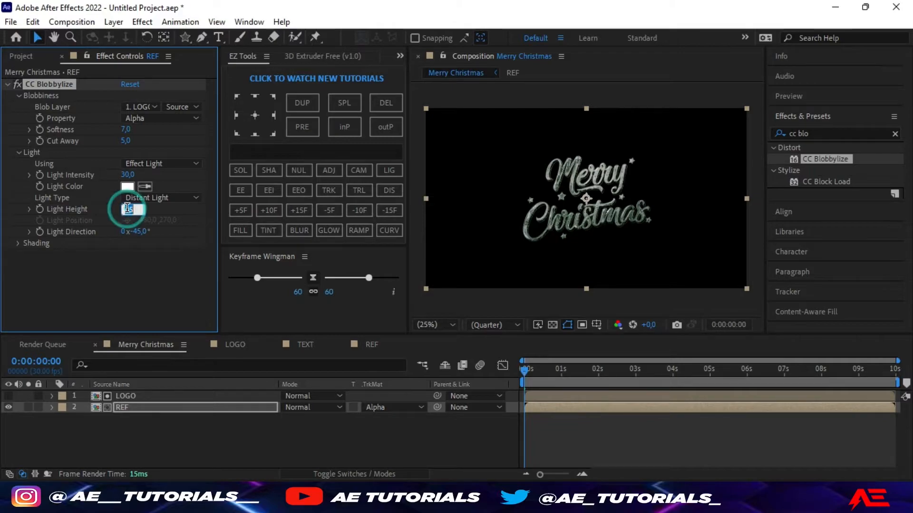
text(100)
key(Return)
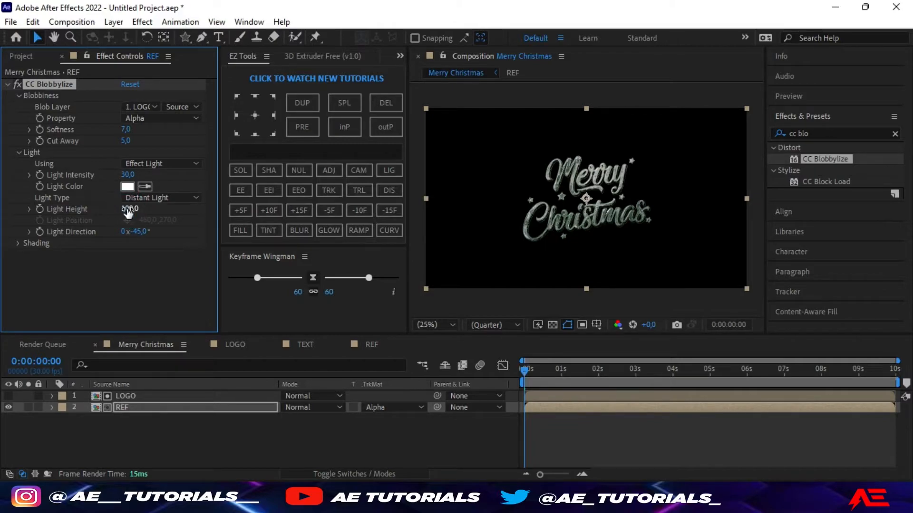
Step: Add a Curves effect to the REF layer and pull the Red channel's midpoint up to maximum output
click(389, 230)
drag(212, 192, 218, 280)
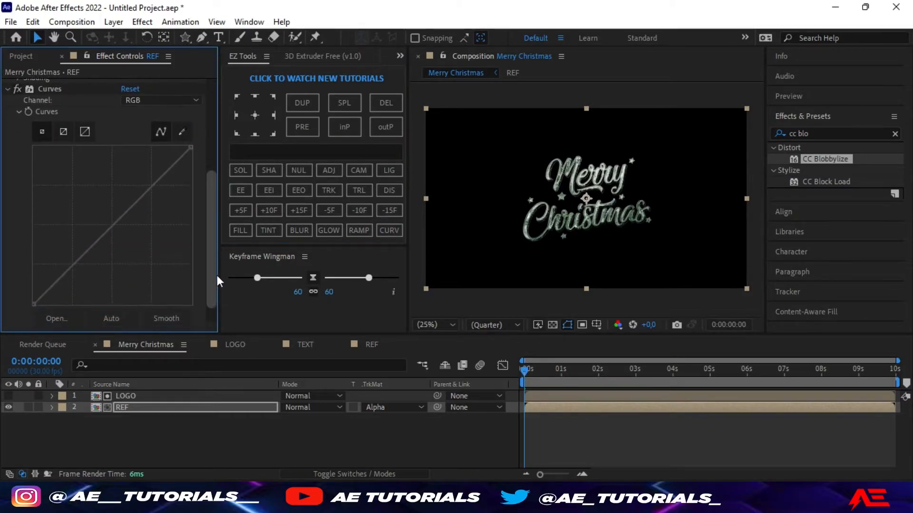
click(196, 100)
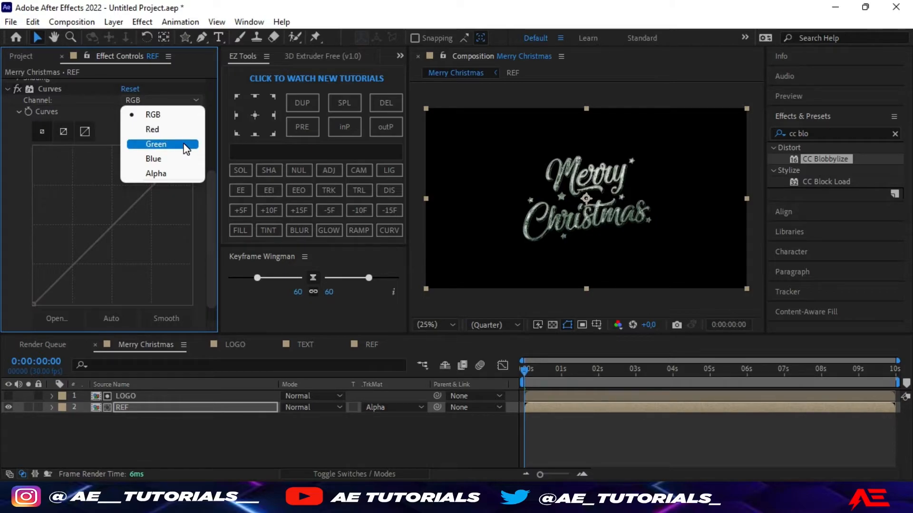
click(180, 130)
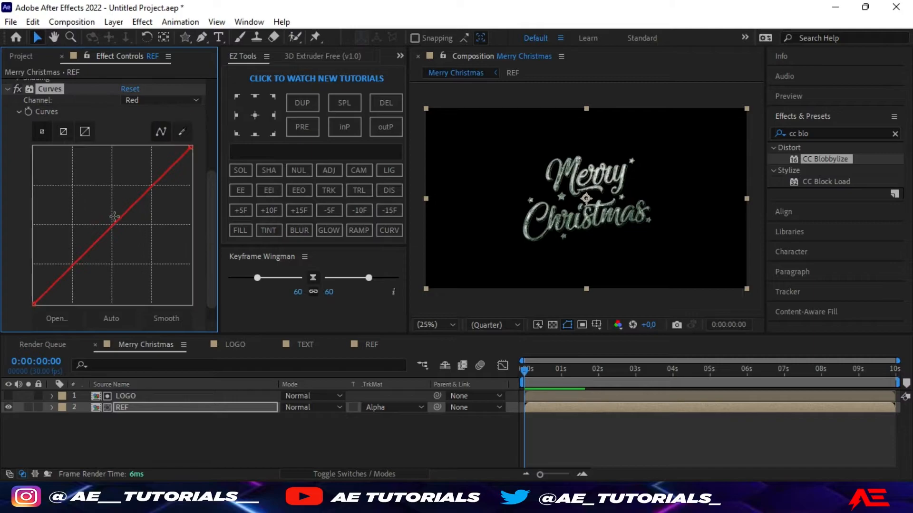
drag(116, 223, 95, 147)
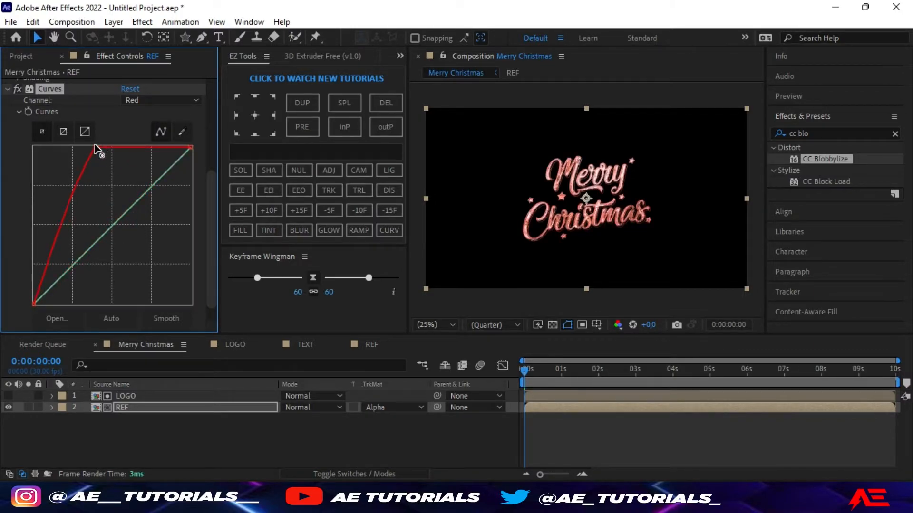
Step: In Curves, raise the Green channel's midtones moderately and lower the Blue channel's midtones to give the text a gold color
click(196, 100)
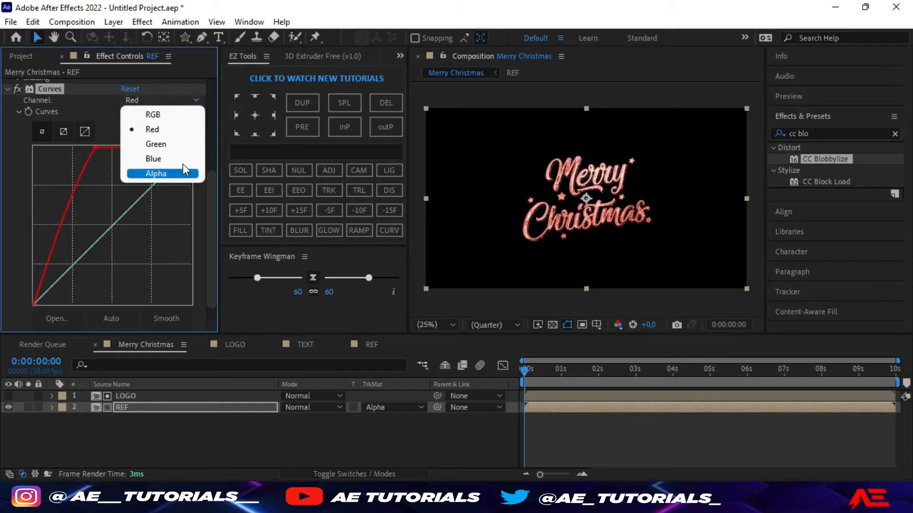
click(179, 145)
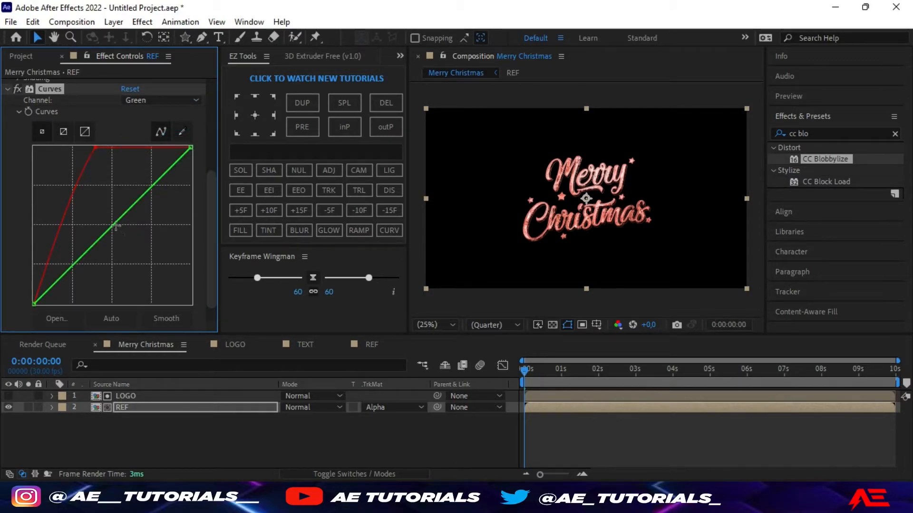
drag(113, 227, 97, 208)
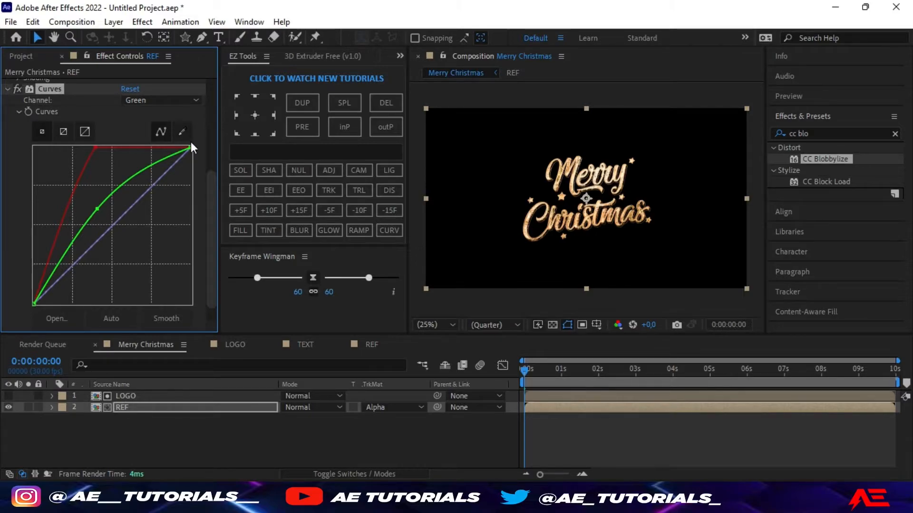
click(195, 100)
click(171, 164)
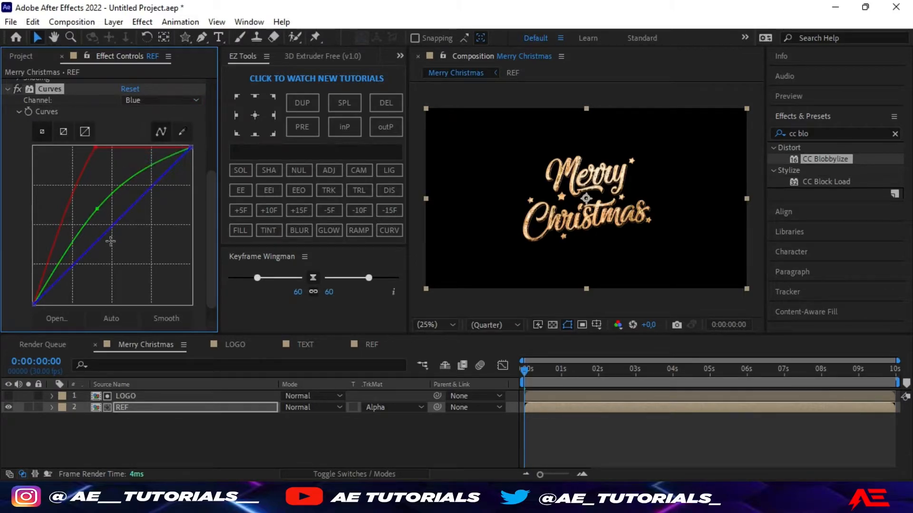
drag(112, 226, 115, 264)
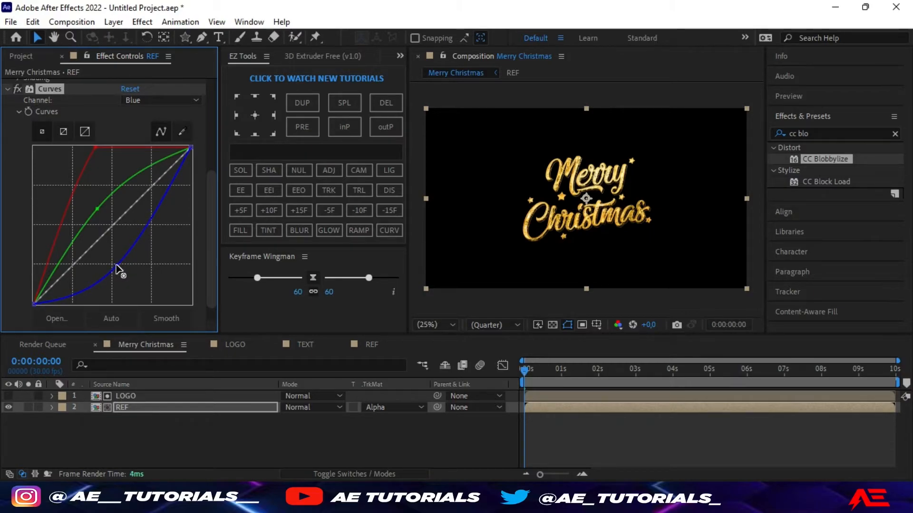
Step: Darken the RGB channel curve by lowering its shadows and slightly lowering its upper midtones
click(195, 100)
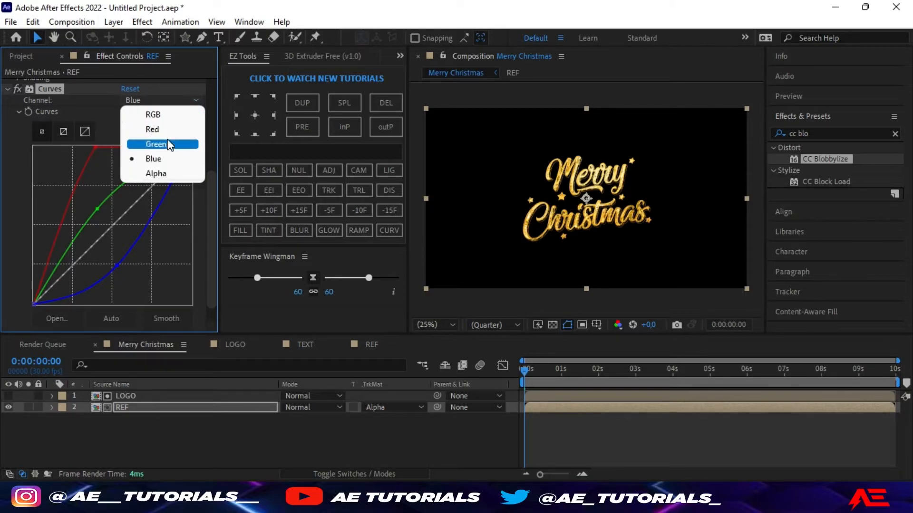
click(161, 115)
drag(90, 246, 105, 266)
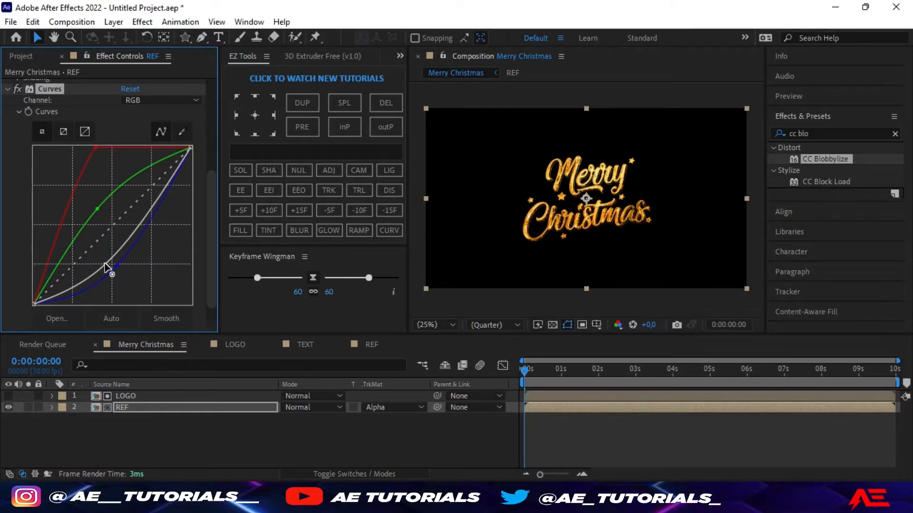
click(151, 210)
drag(150, 213, 151, 218)
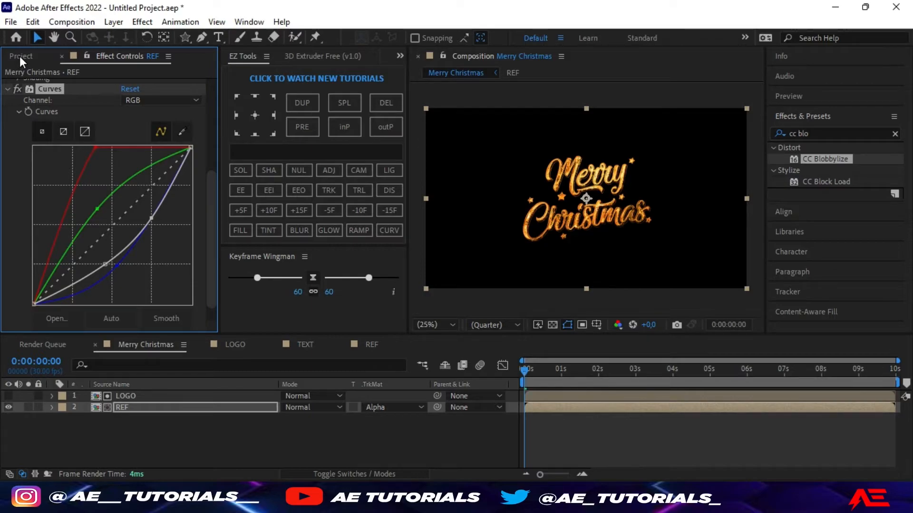
Step: Pre-compose the LOGO and REF layers into a new composition named DESIGN
drag(152, 432, 150, 398)
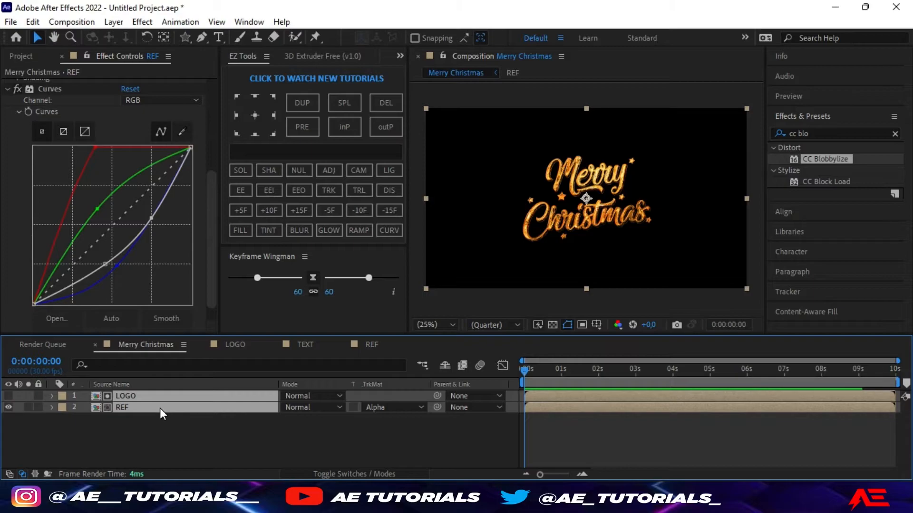
key(ctrl+shift+c)
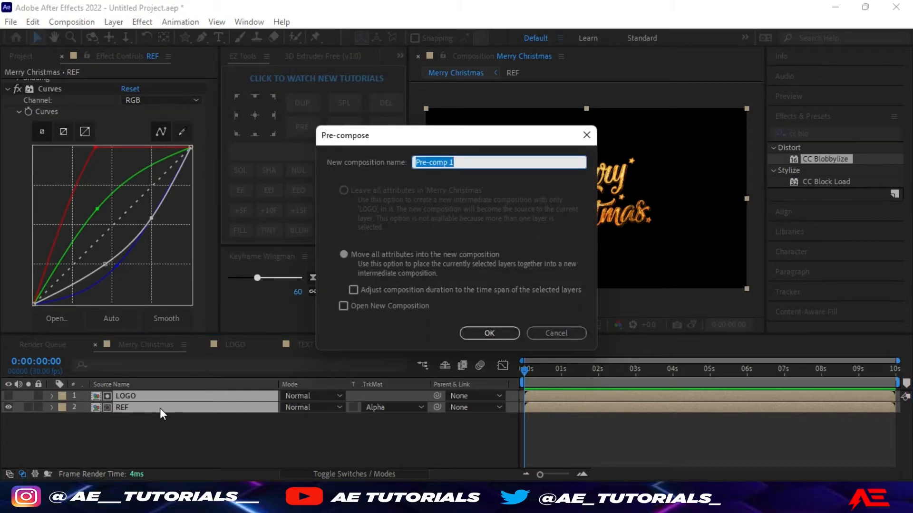
text(DE)
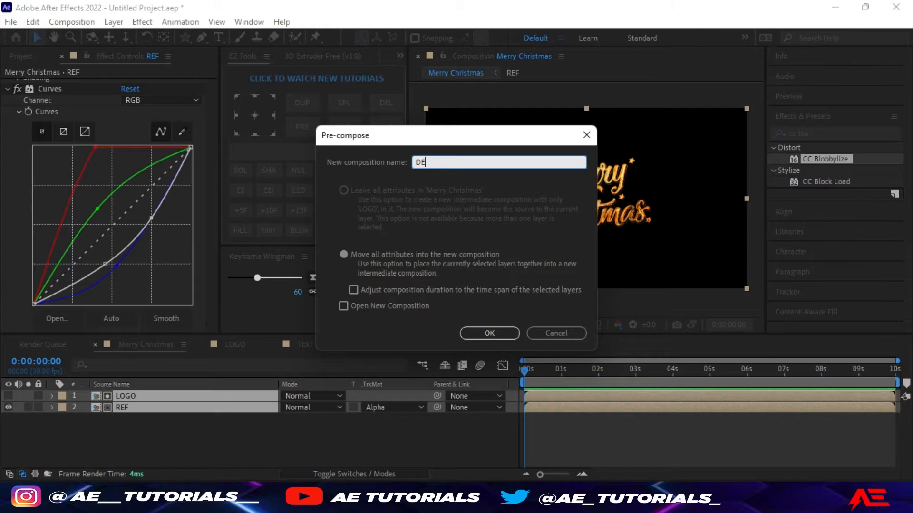
text(SIGN)
click(489, 333)
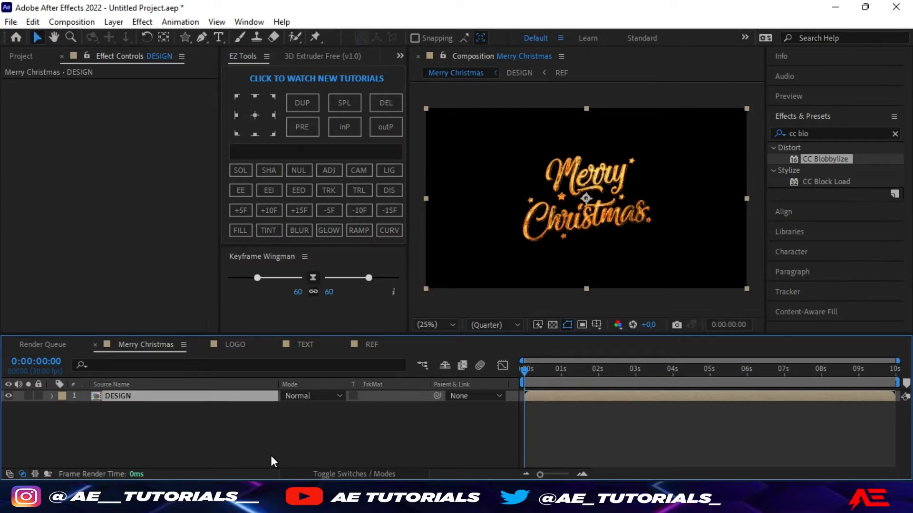
Step: Add the super-sparkle-burst footage to Merry Christmas below the DESIGN layer and scale it to 60%
click(18, 57)
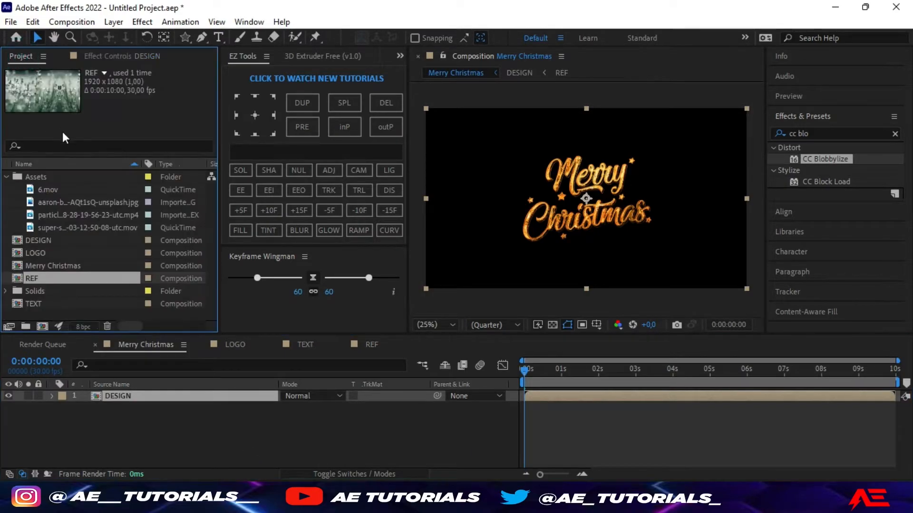
drag(63, 227, 101, 419)
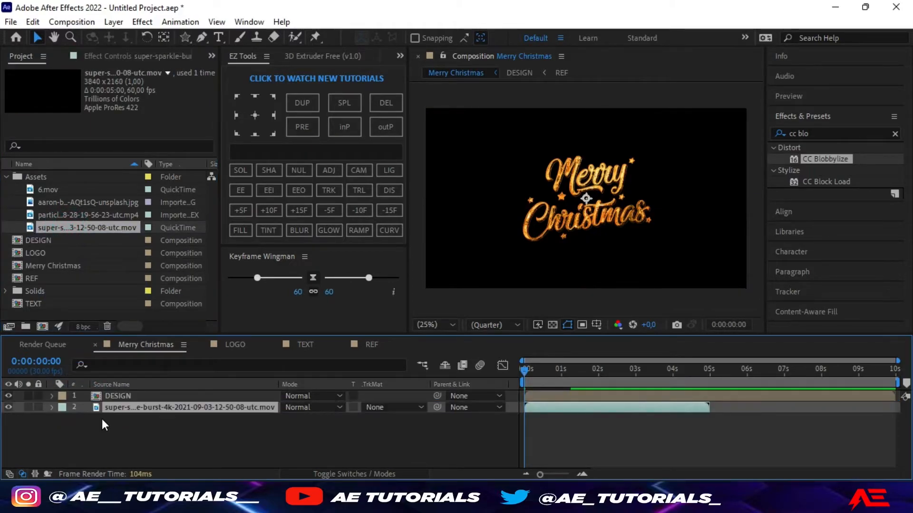
key(s)
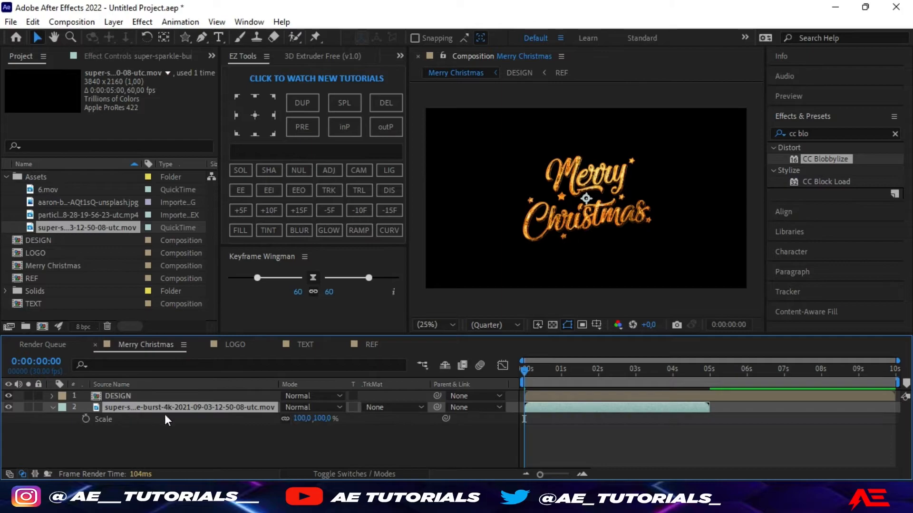
click(321, 418)
text(60)
key(Return)
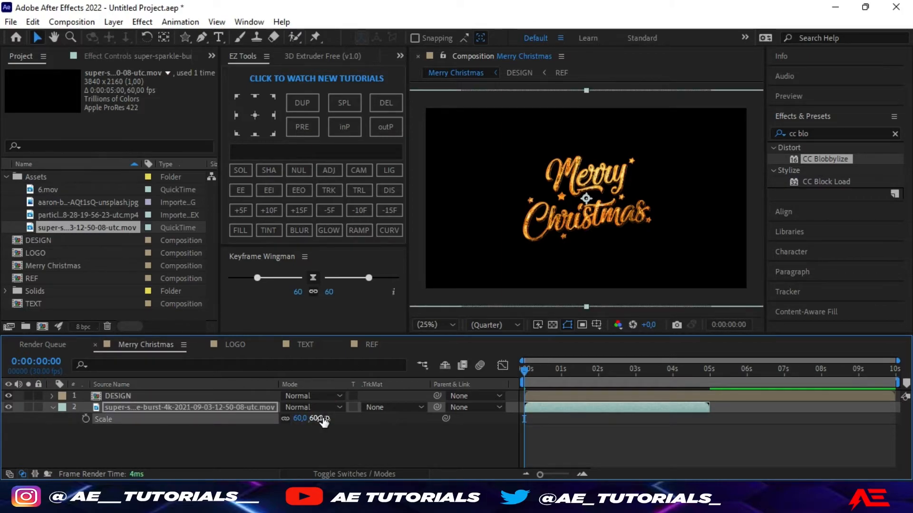
Step: At 0:00:00:12, draw a small circular mask on the DESIGN layer at the center of the burst with the Ellipse tool
mouse_move(524, 369)
mouse_down()
mouse_move(551, 369)
mouse_move(541, 369)
mouse_up()
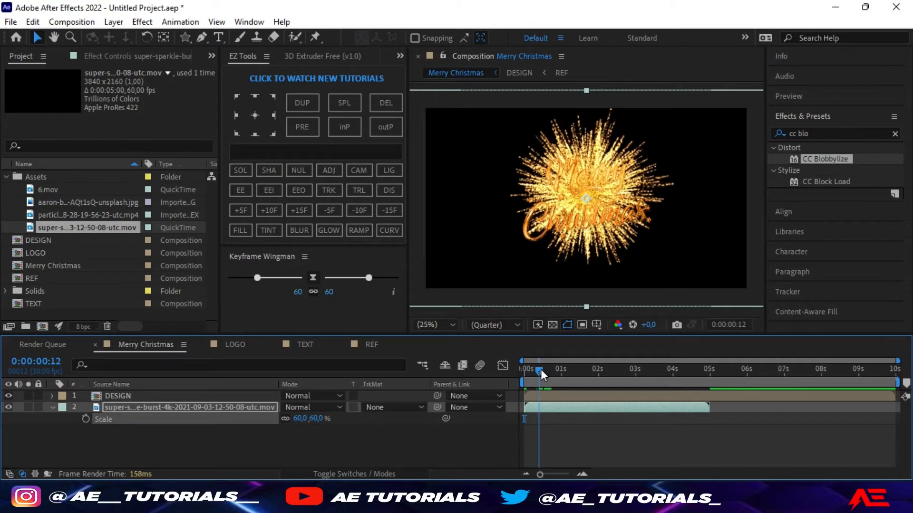
click(52, 407)
click(116, 394)
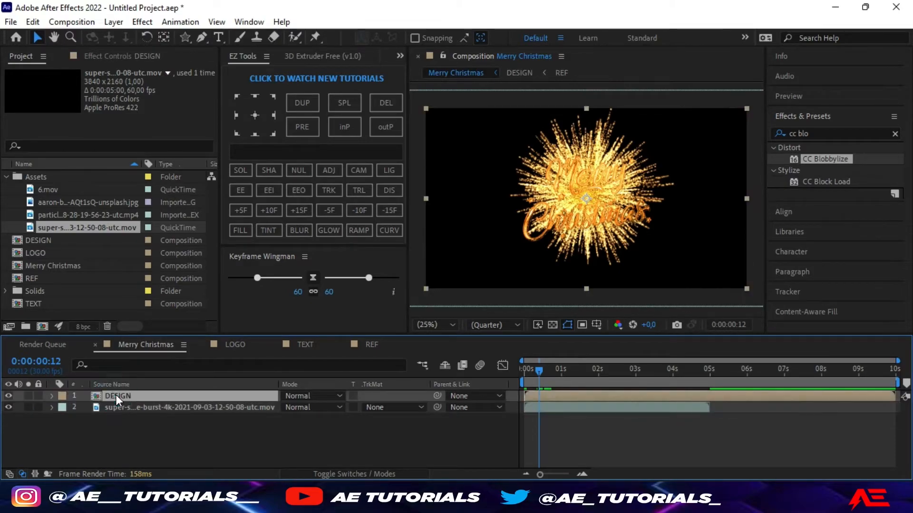
click(185, 36)
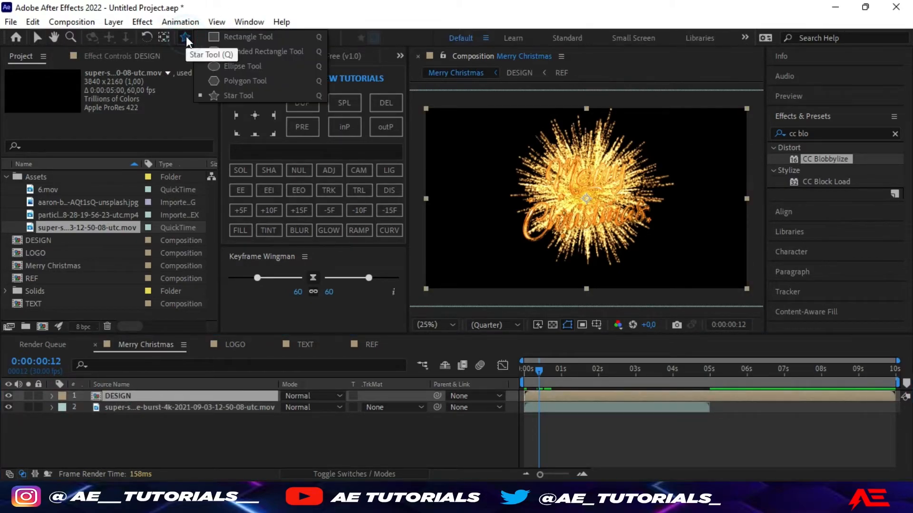
click(222, 66)
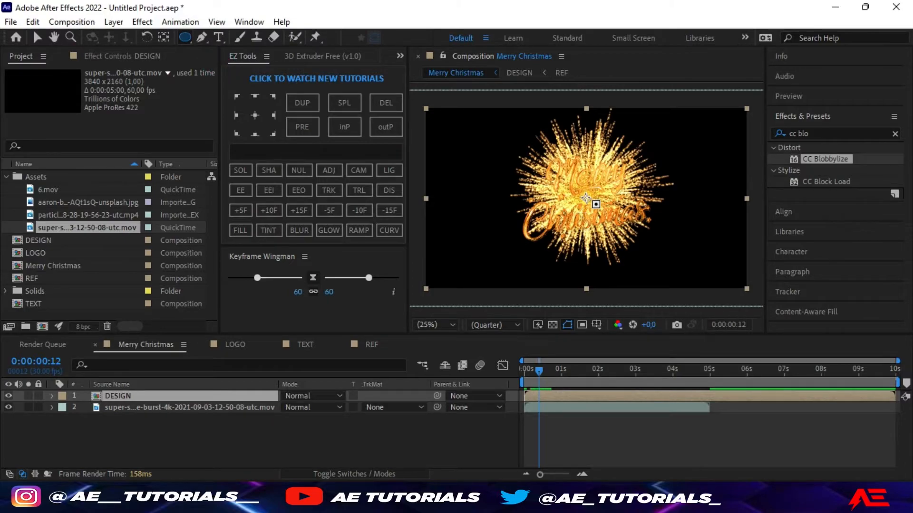
drag(586, 197, 573, 190)
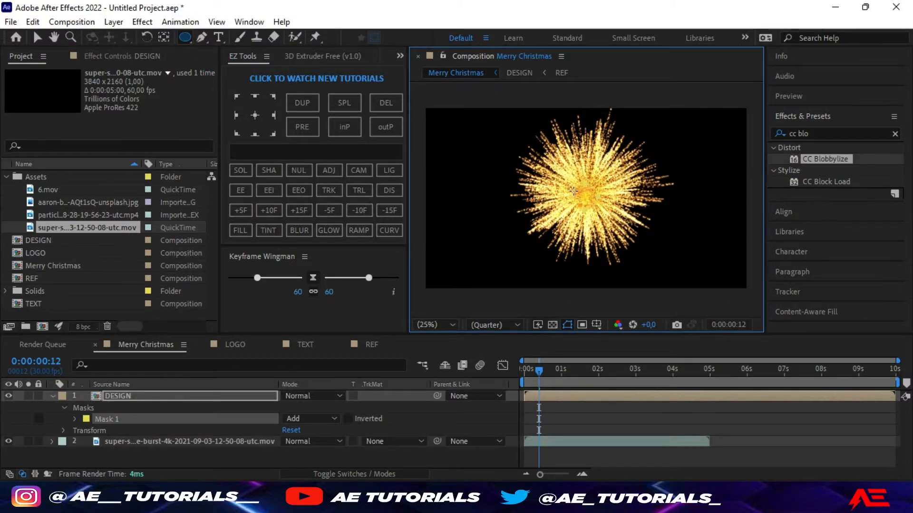
Step: Hide the super-sparkle-burst layer and set the Mask Feather of the DESIGN layer's Mask 1 to 50 pixels
click(9, 441)
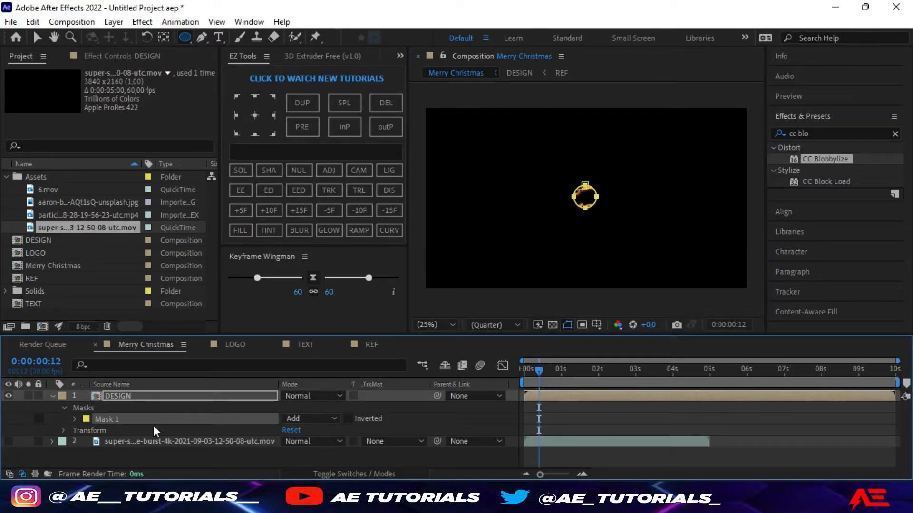
click(75, 420)
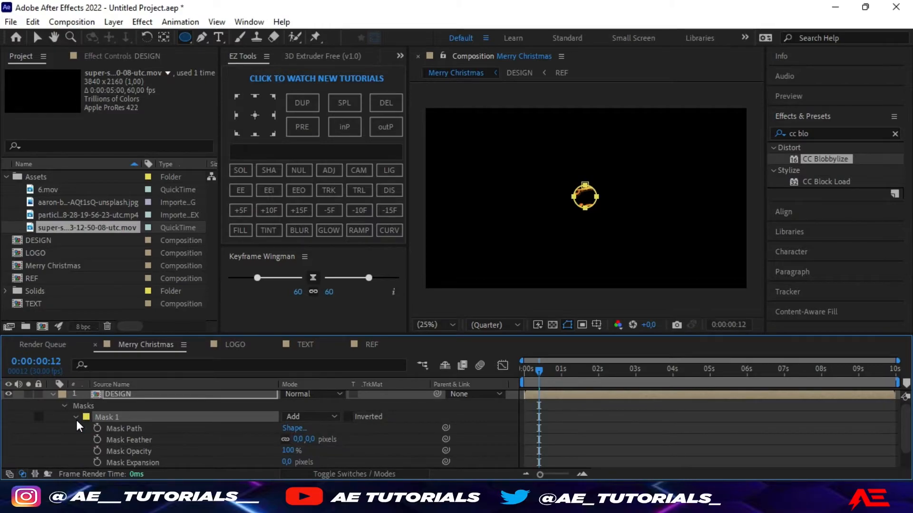
click(309, 438)
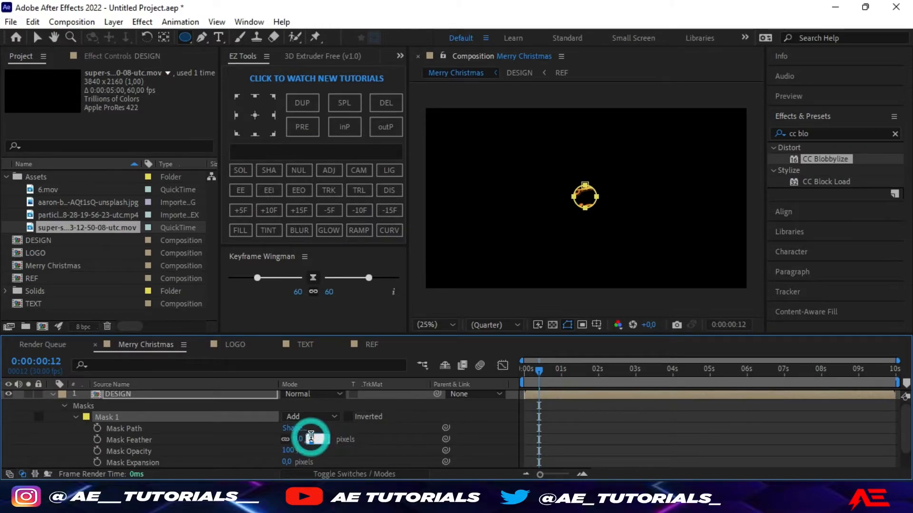
text(50)
key(Return)
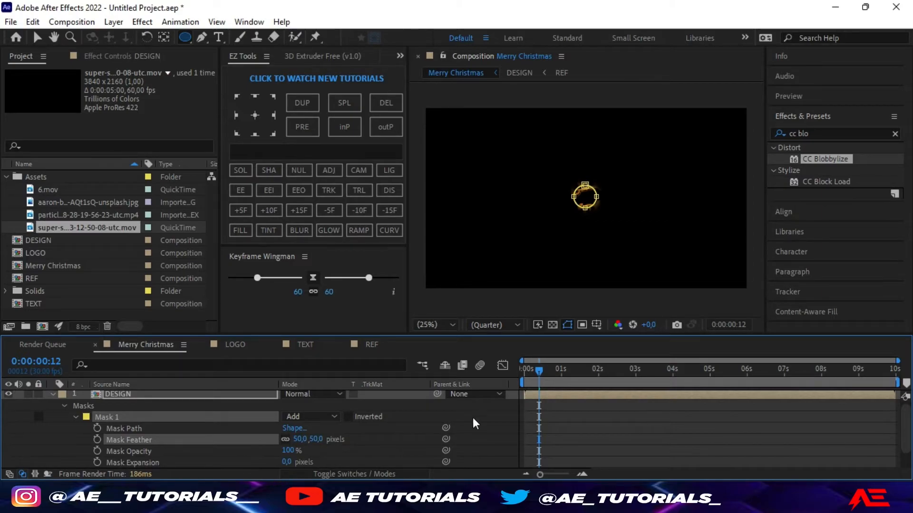
Step: At 0:00:00:00, keyframe the Mask Expansion of the DESIGN layer's mask at -171 pixels
drag(537, 371, 503, 376)
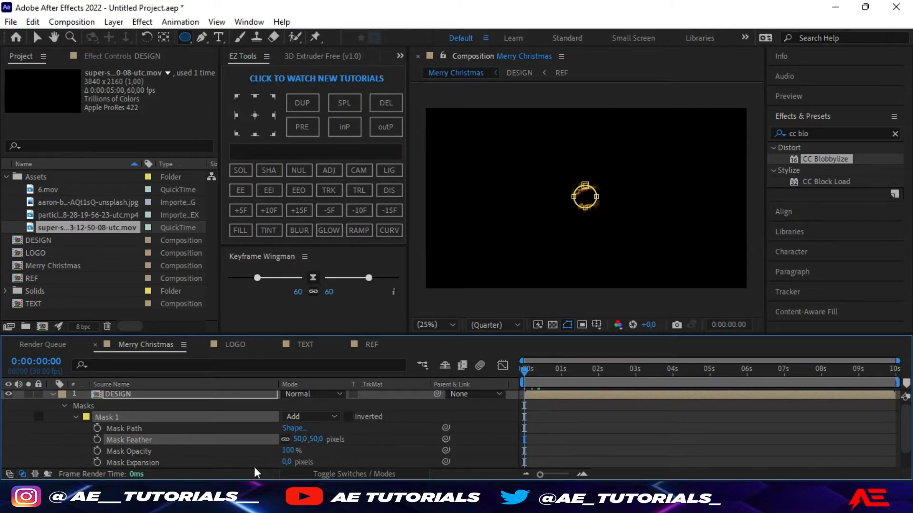
click(97, 462)
click(288, 462)
text(-171)
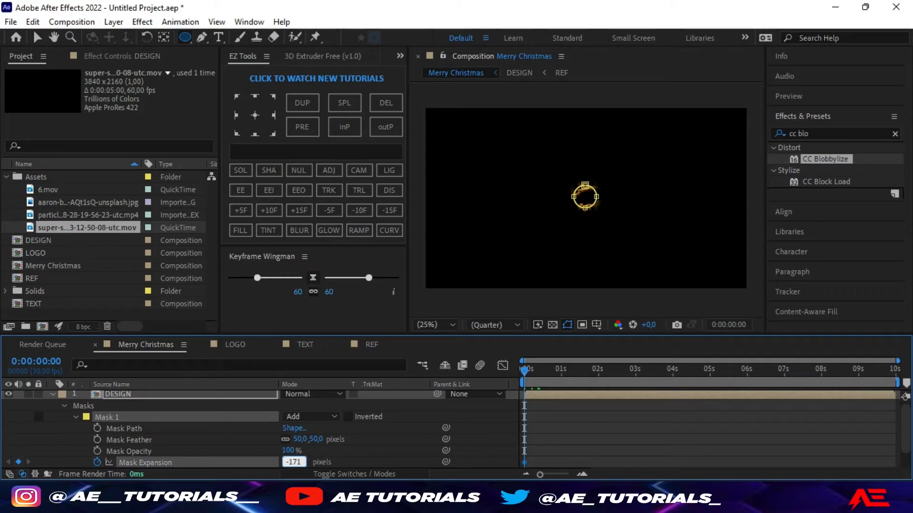
key(Return)
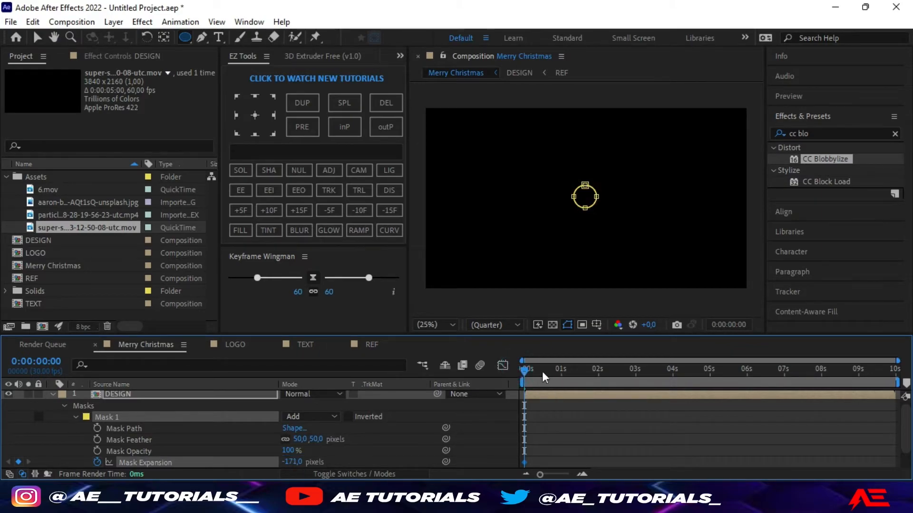
Step: At 0:00:01:00, raise the Mask Expansion of the DESIGN layer's mask to 399 pixels for a second keyframe
drag(523, 367, 560, 372)
click(293, 463)
text(283)
key(Return)
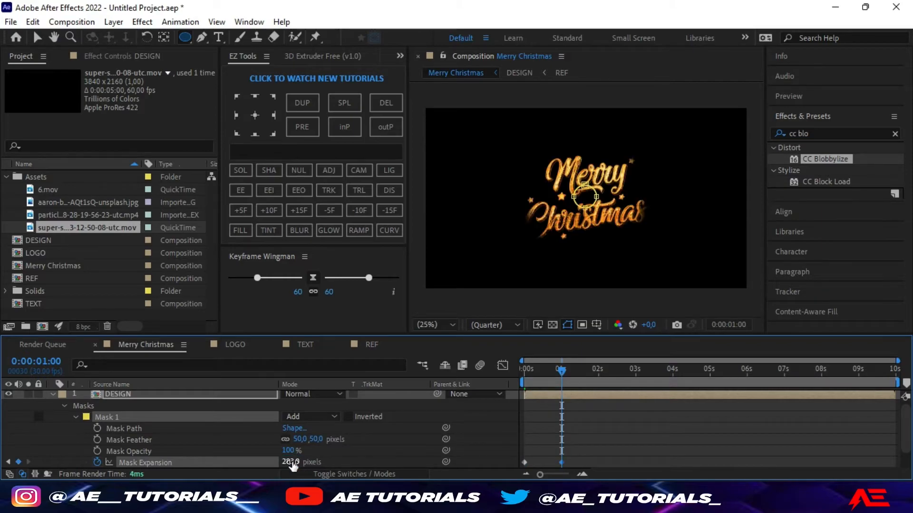
click(291, 462)
drag(292, 462, 366, 459)
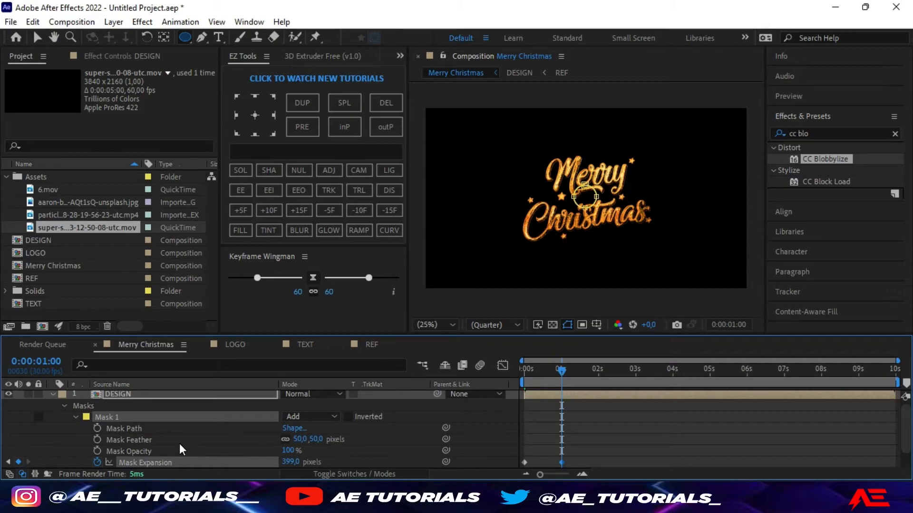
Step: Apply Easy Ease to both Mask Expansion keyframes of the DESIGN layer and collapse its properties
scroll(180, 446, down, 1)
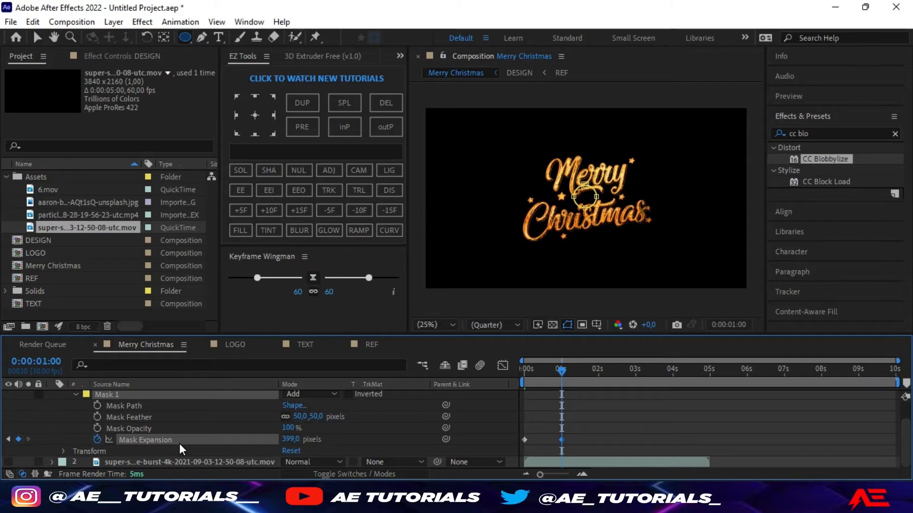
scroll(178, 444, up, 1)
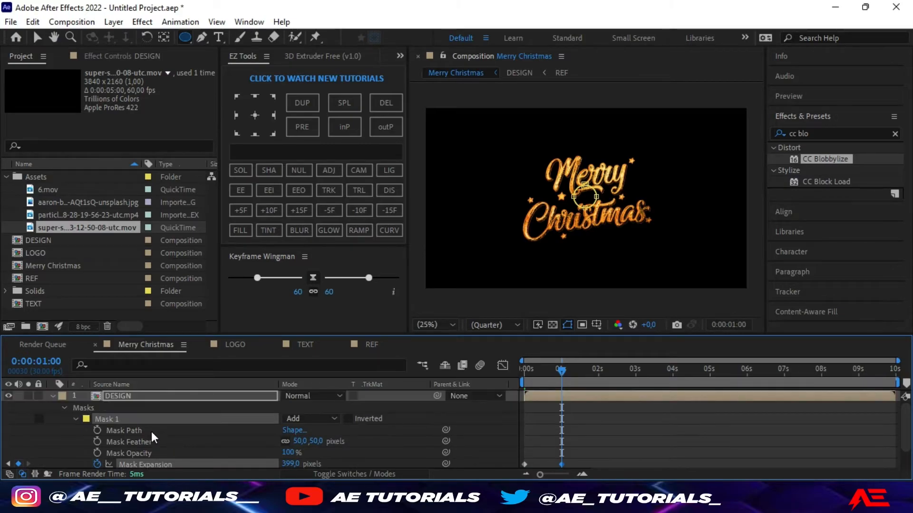
click(53, 395)
click(135, 398)
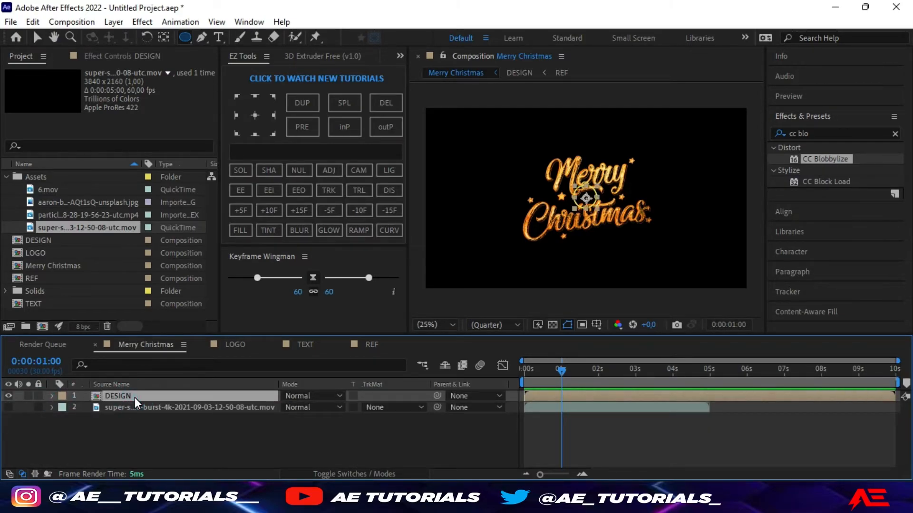
key(s)
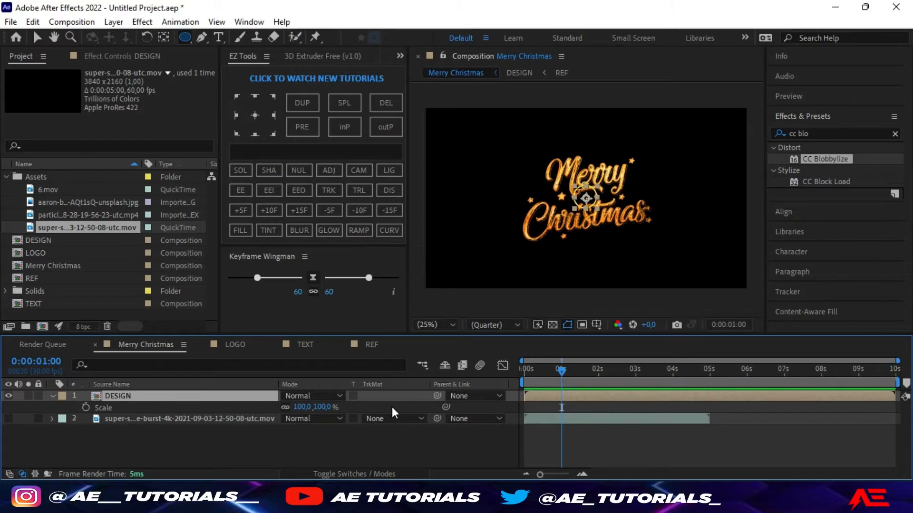
click(52, 396)
key(m)
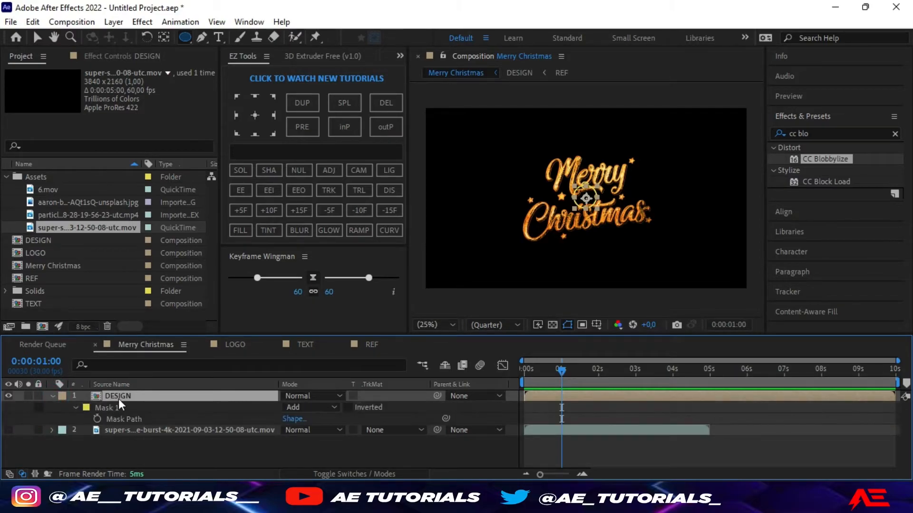
click(74, 408)
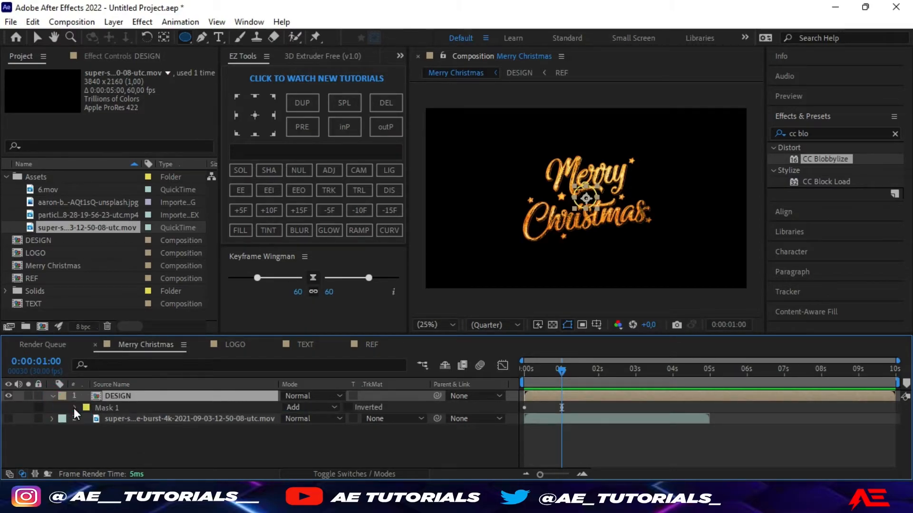
click(74, 408)
drag(586, 446, 521, 460)
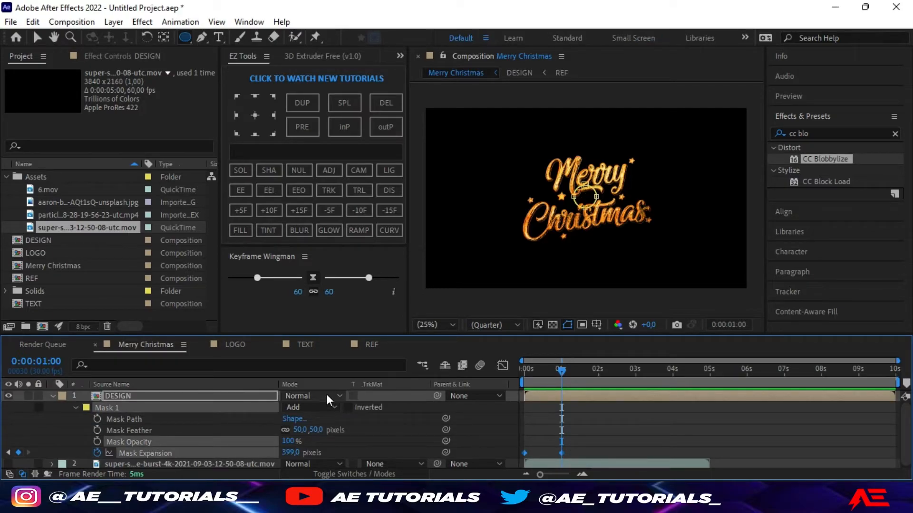
click(240, 190)
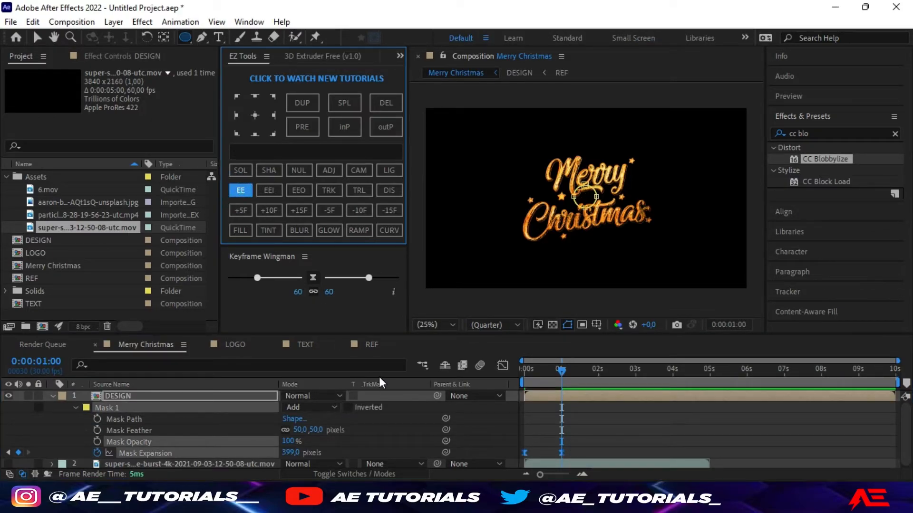
click(52, 396)
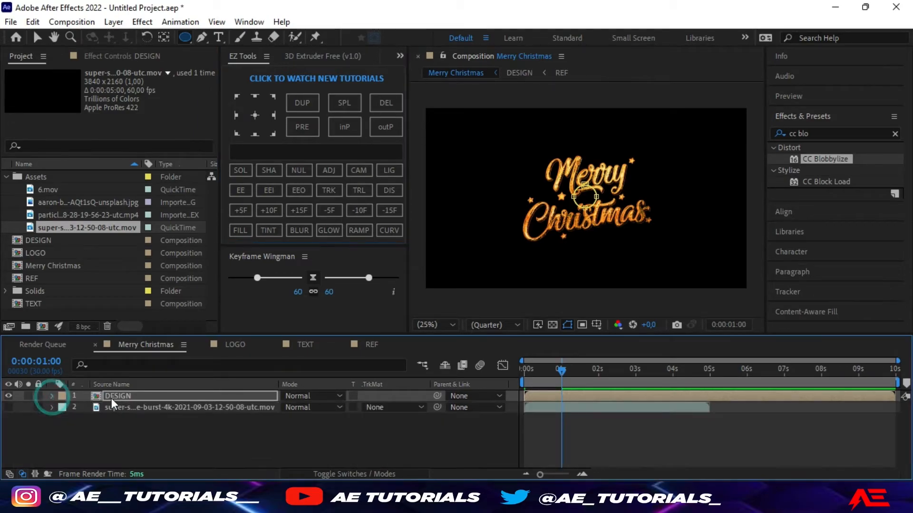
Step: Set the DESIGN layer's Scale to 20% at 0:00:00:00 and start keyframing it
click(116, 396)
key(s)
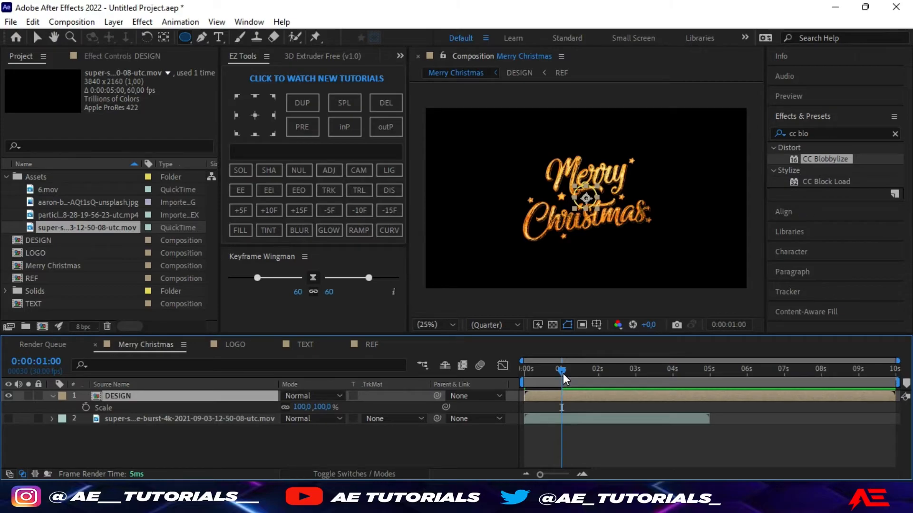
drag(562, 373, 512, 373)
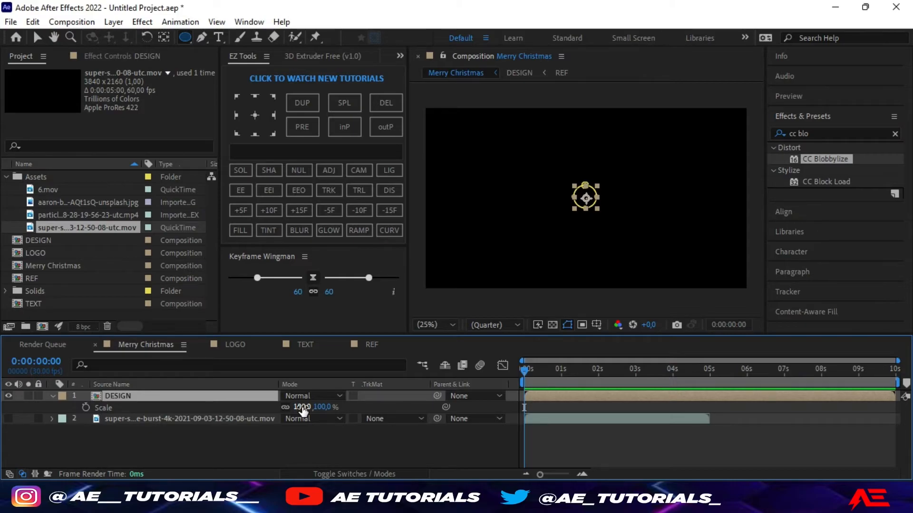
click(302, 408)
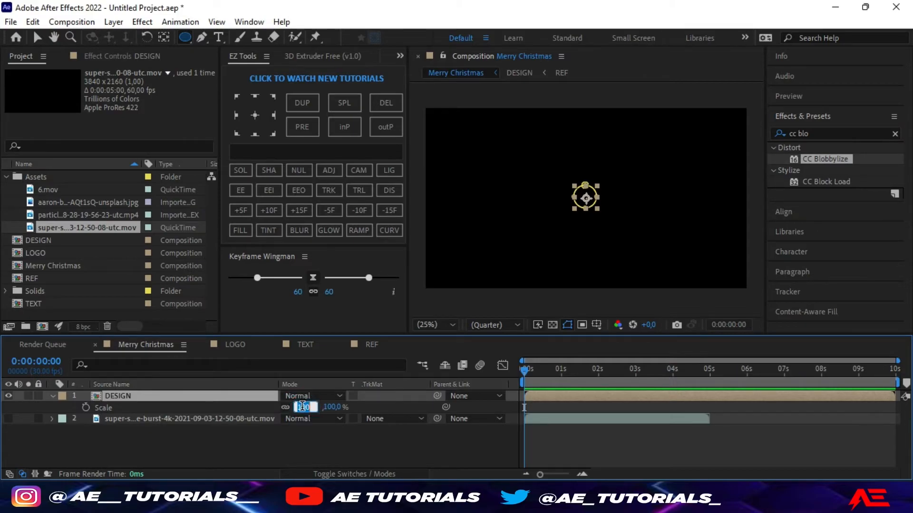
text(20)
key(Return)
click(90, 408)
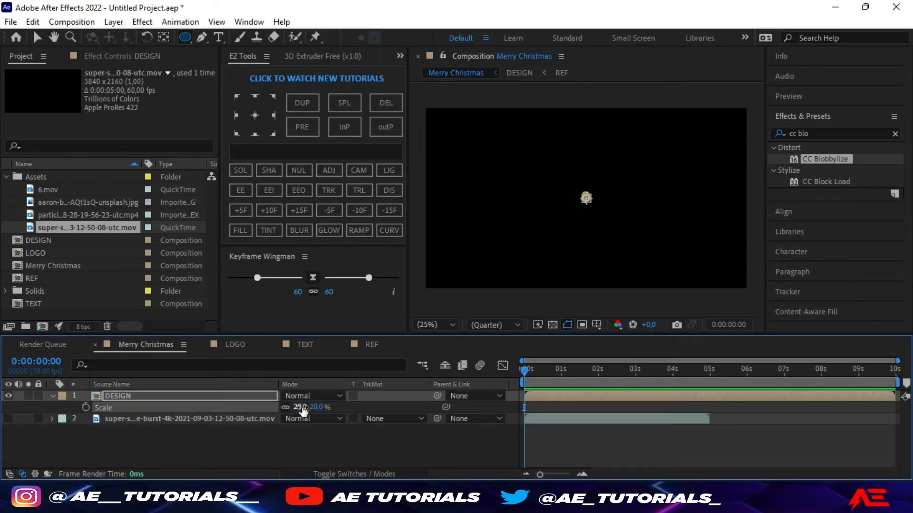
click(86, 408)
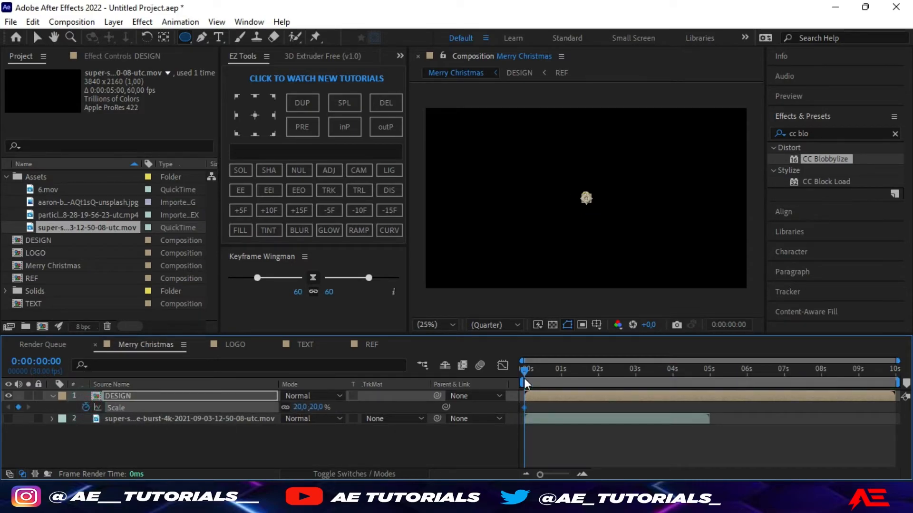
Step: Set the DESIGN layer's Scale to 100% at 0:00:01:00
drag(523, 370, 561, 375)
drag(560, 370, 561, 372)
click(299, 407)
text(100)
key(Return)
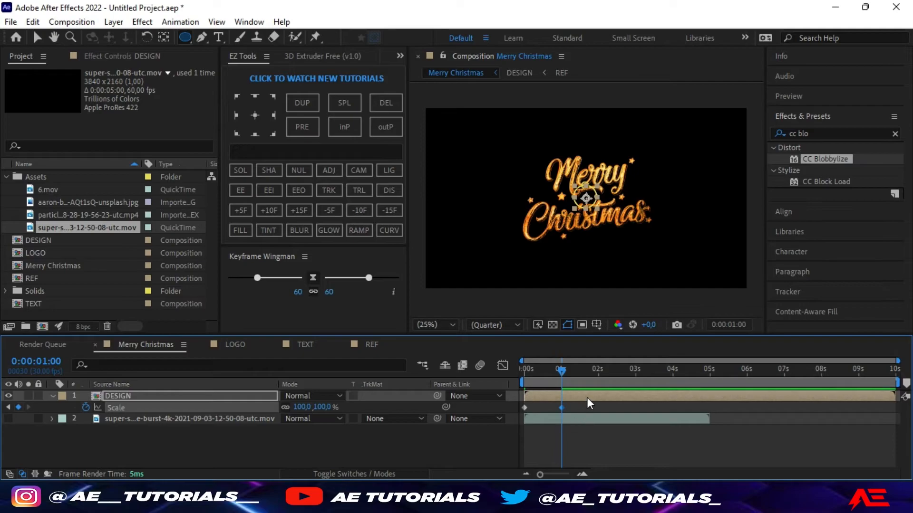
Step: Apply Easy Ease to both DESIGN Scale keyframes and reshape their speed curve in the Graph Editor
drag(577, 401, 522, 413)
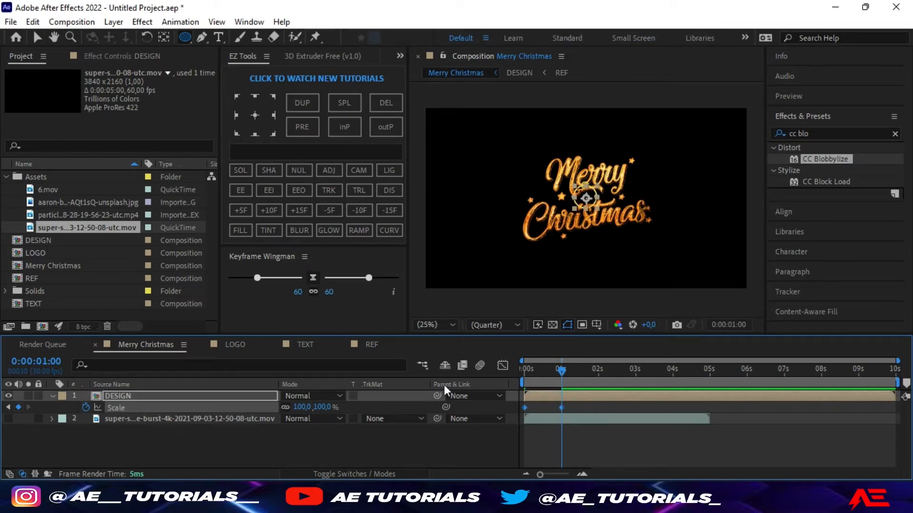
click(238, 190)
click(503, 367)
drag(579, 434, 541, 443)
click(503, 366)
click(51, 395)
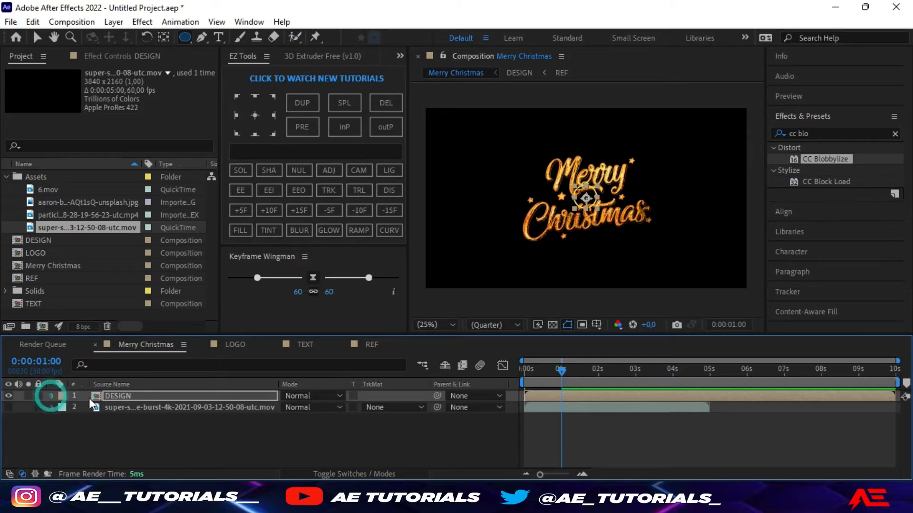
Step: Find the Transform effect by searching for "tran" and apply it to the DESIGN layer
click(113, 397)
click(819, 133)
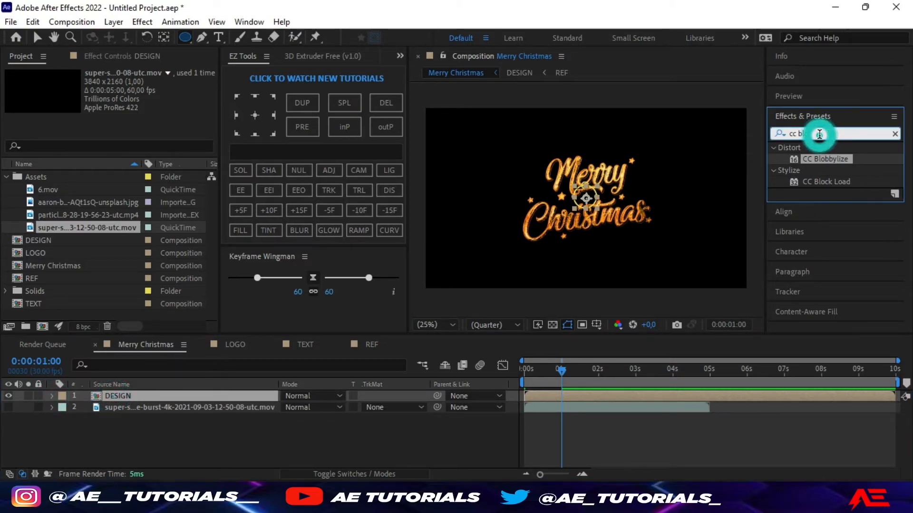
text(c)
key(BackSpace)
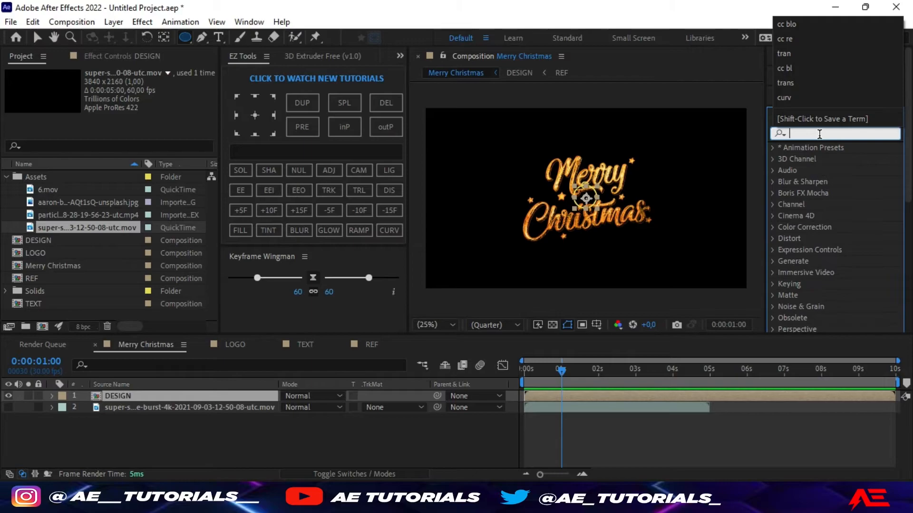
text(tr)
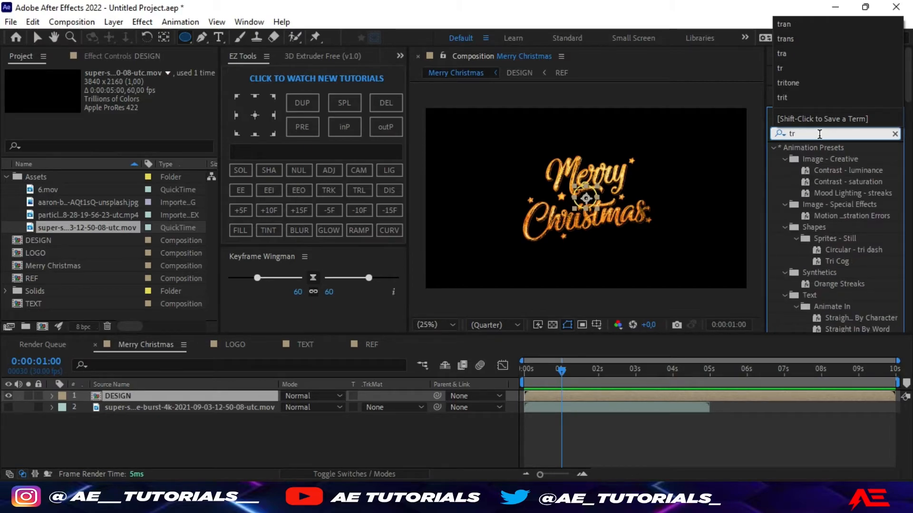
text(an)
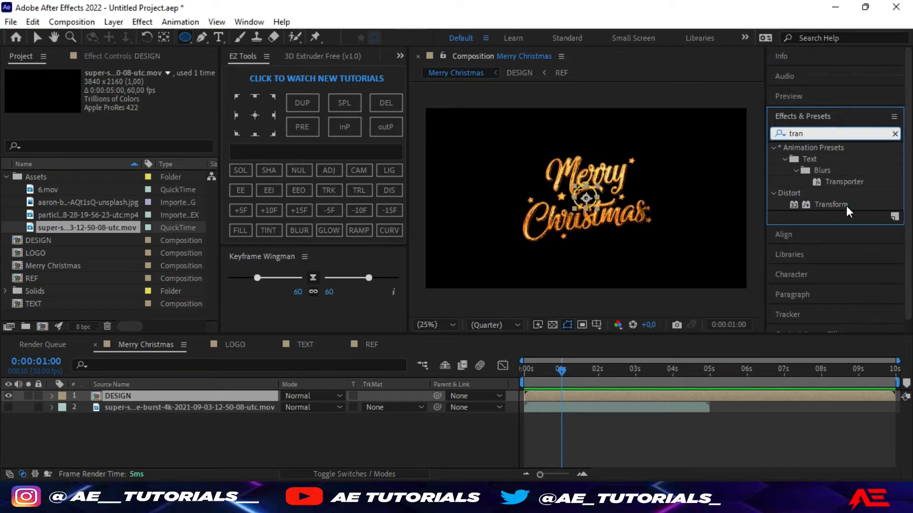
double_click(831, 204)
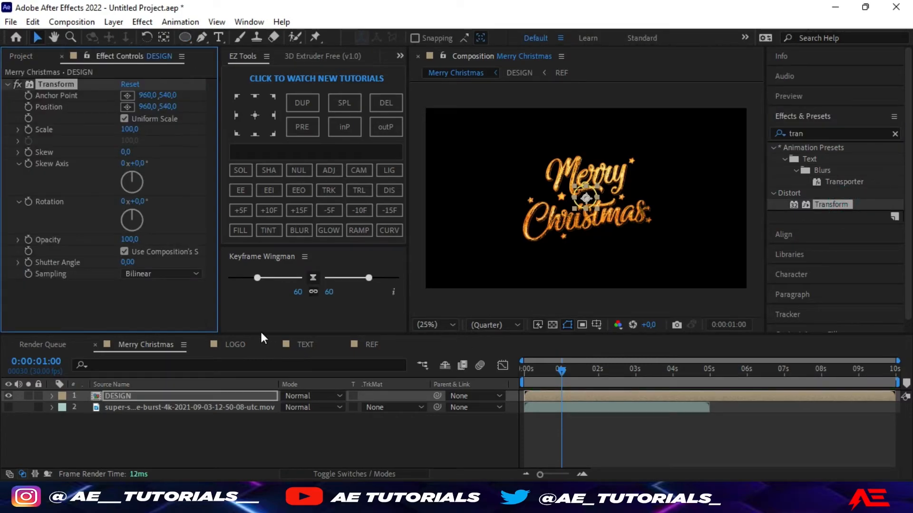
Step: At 0:00:00:22, add a keyframe for the Scale of the DESIGN layer's Transform effect
click(49, 361)
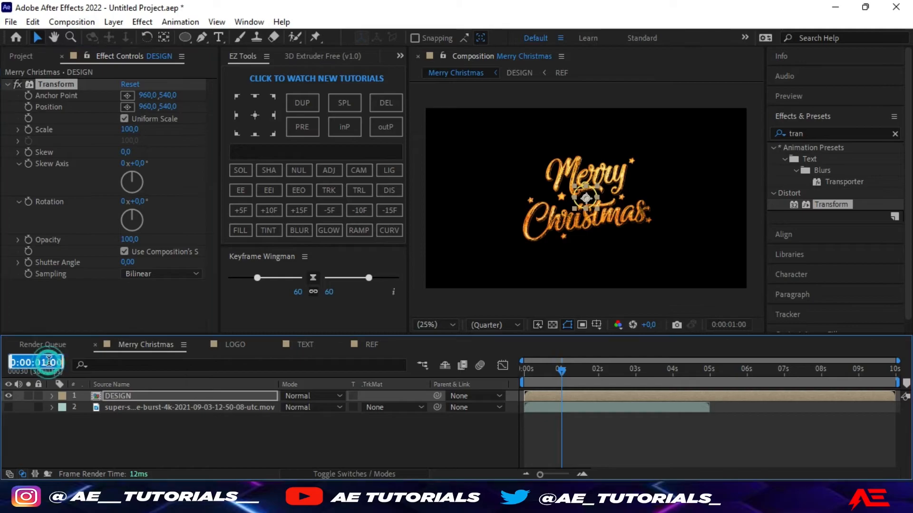
text(0.22)
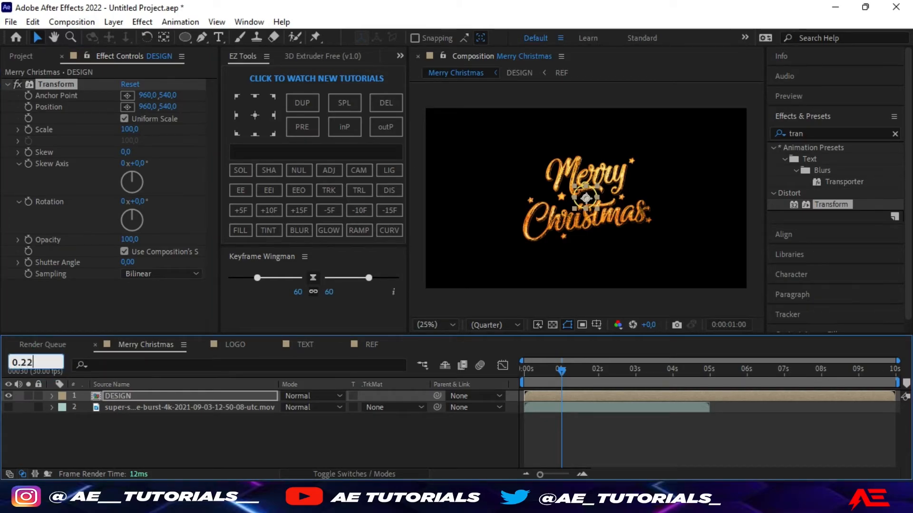
key(Return)
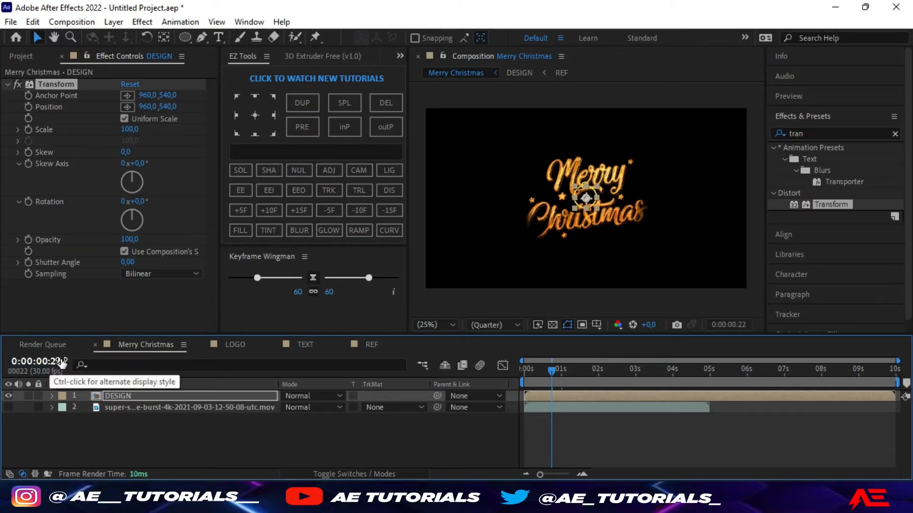
click(29, 130)
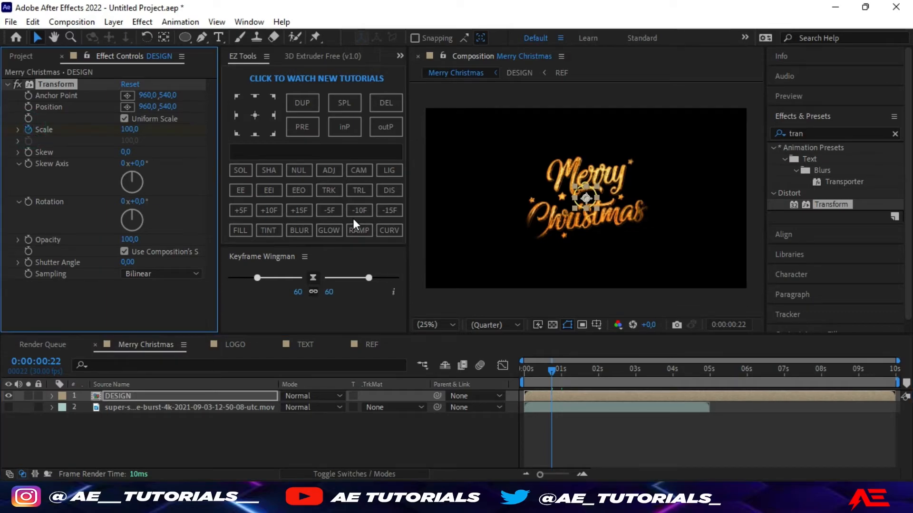
Step: At 0:00:06:00, set the Scale of the DESIGN layer's Transform effect to 110
drag(554, 369, 748, 375)
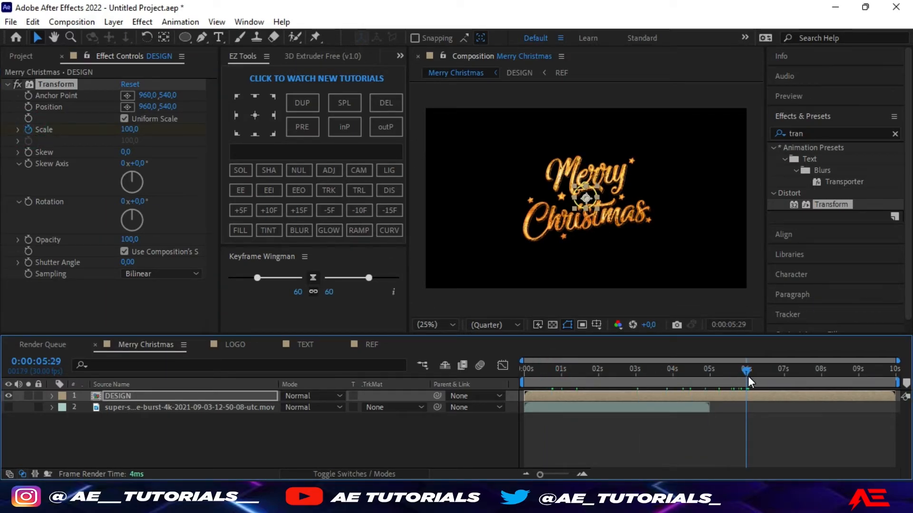
drag(748, 376, 748, 376)
click(130, 129)
text(110)
key(Return)
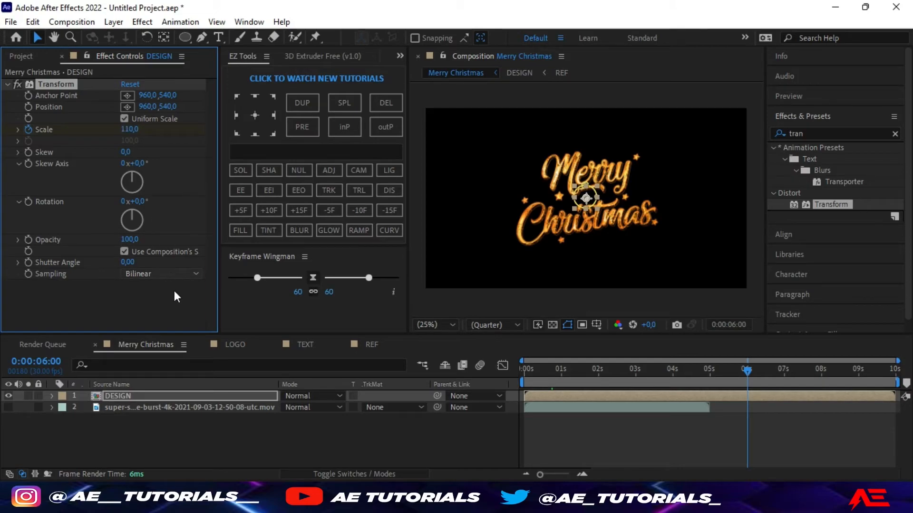
Step: Add 6.mov to the composition directly beneath the DESIGN layer and create an Opacity keyframe for it at 0:00:03:00
click(19, 56)
drag(69, 189, 118, 404)
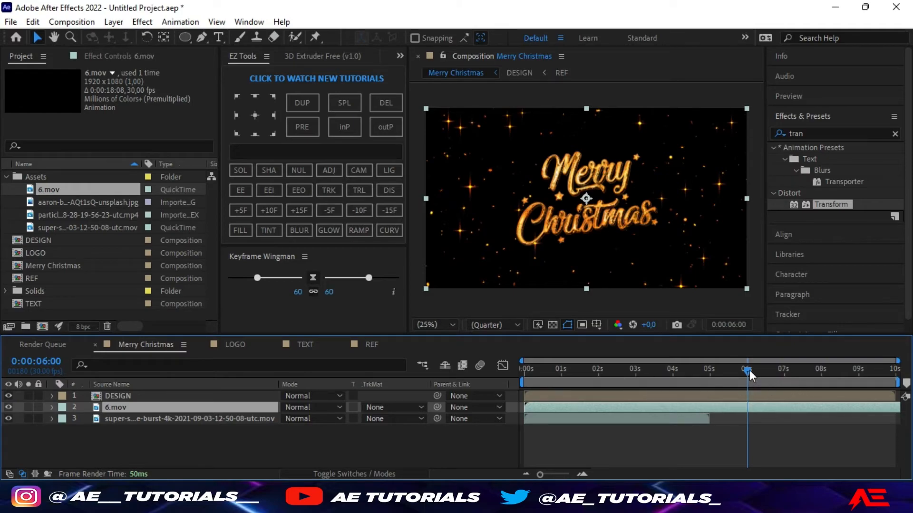
drag(747, 370, 635, 384)
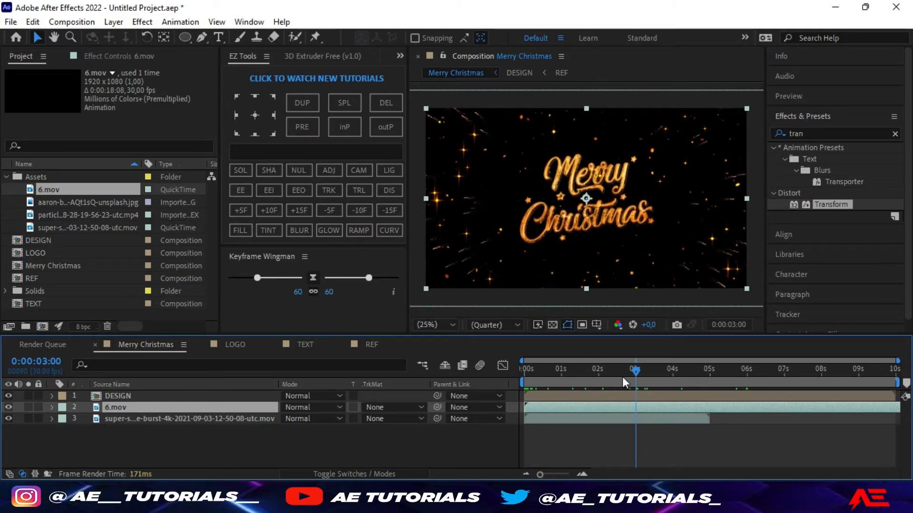
key(t)
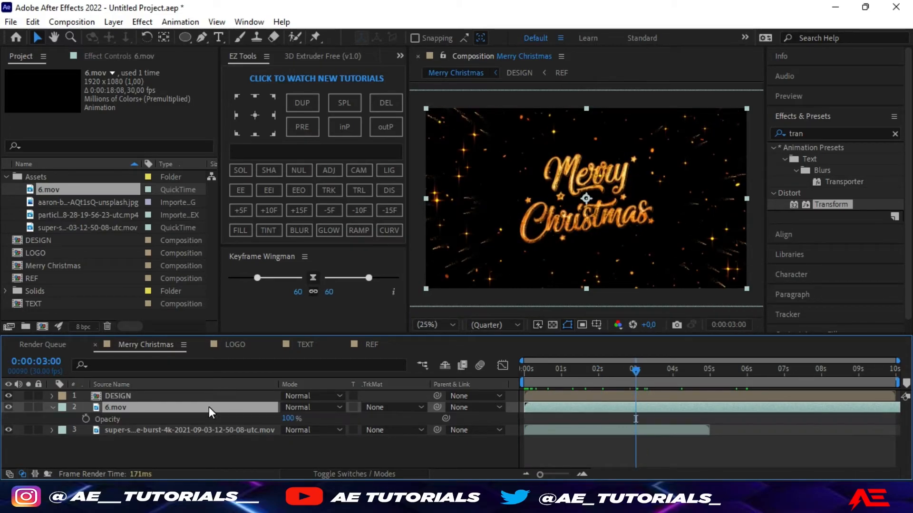
click(85, 418)
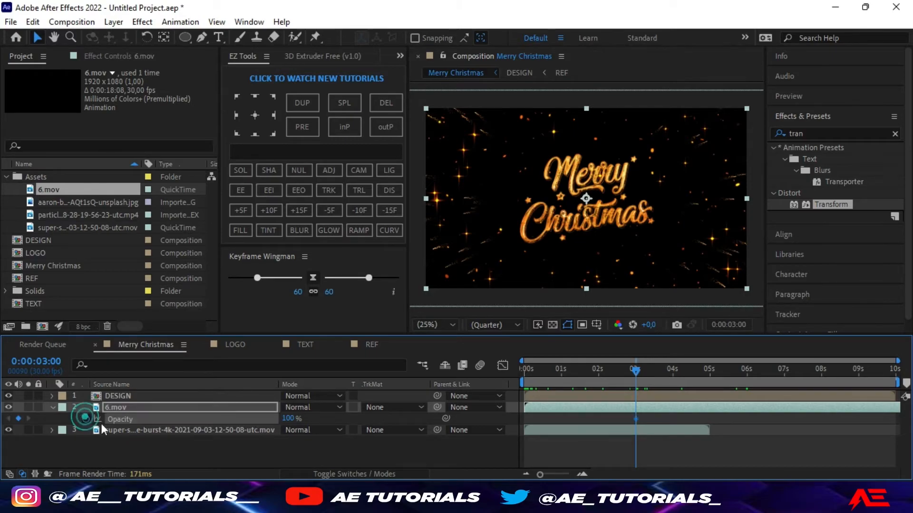
Step: Set the 6.mov layer's Opacity to 0% at 0:00:05:00
drag(635, 373, 710, 375)
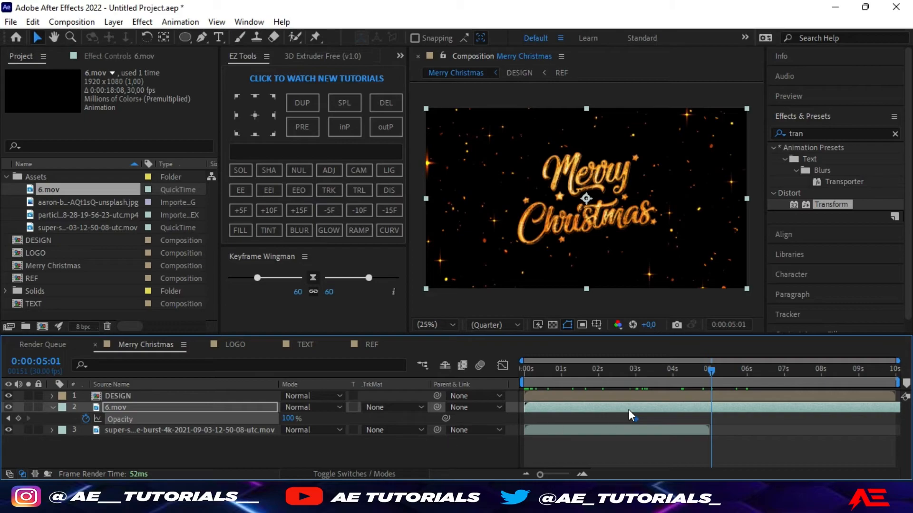
drag(712, 370, 711, 369)
click(288, 418)
text(0)
key(Return)
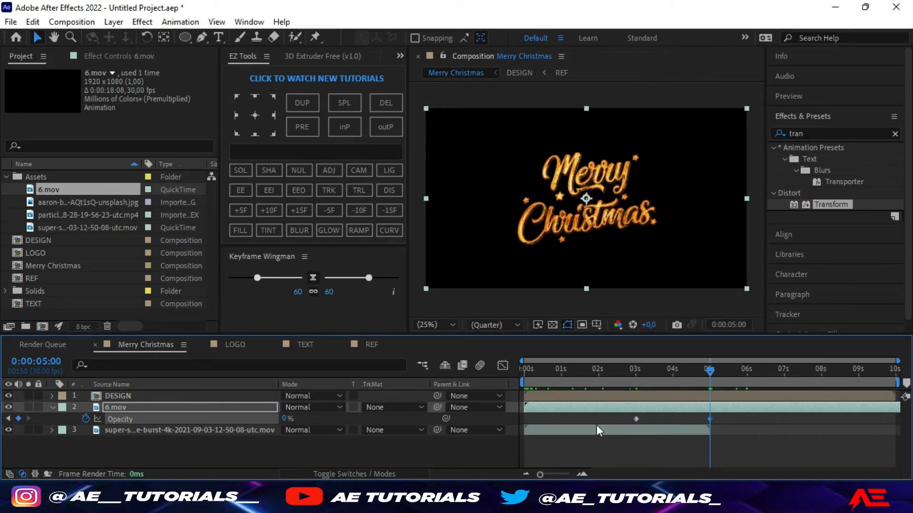
Step: Apply Easy Ease to both Opacity keyframes of the 6.mov layer and collapse its properties
drag(723, 415, 632, 423)
click(241, 190)
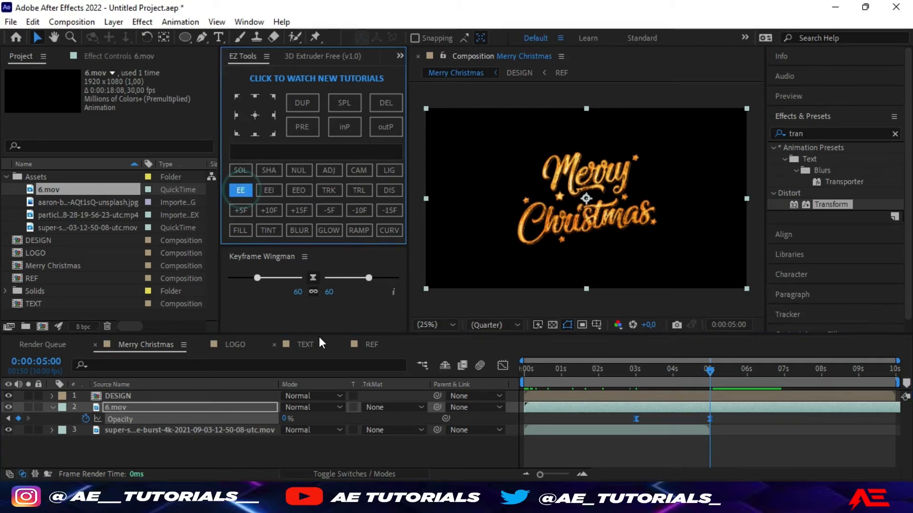
click(52, 407)
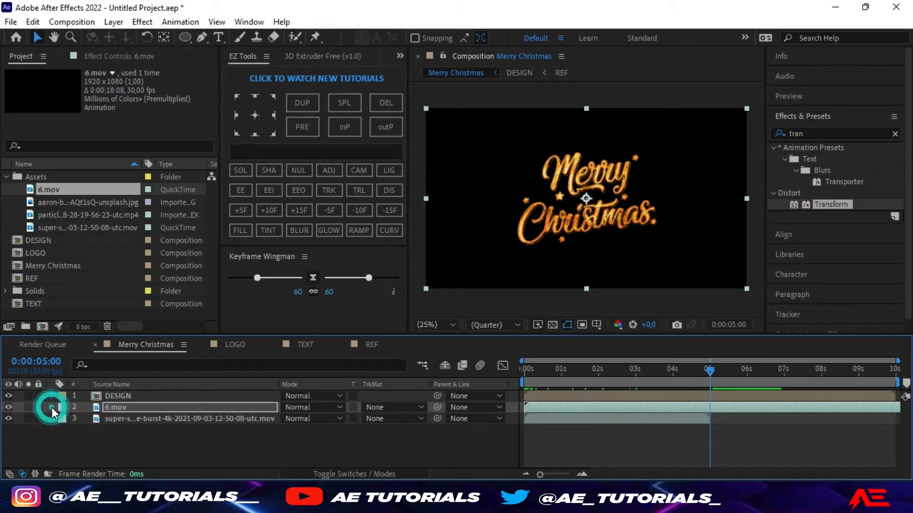
Step: Add the particles-049 footage above the DESIGN layer and set its Scale to 55%
drag(70, 214, 141, 394)
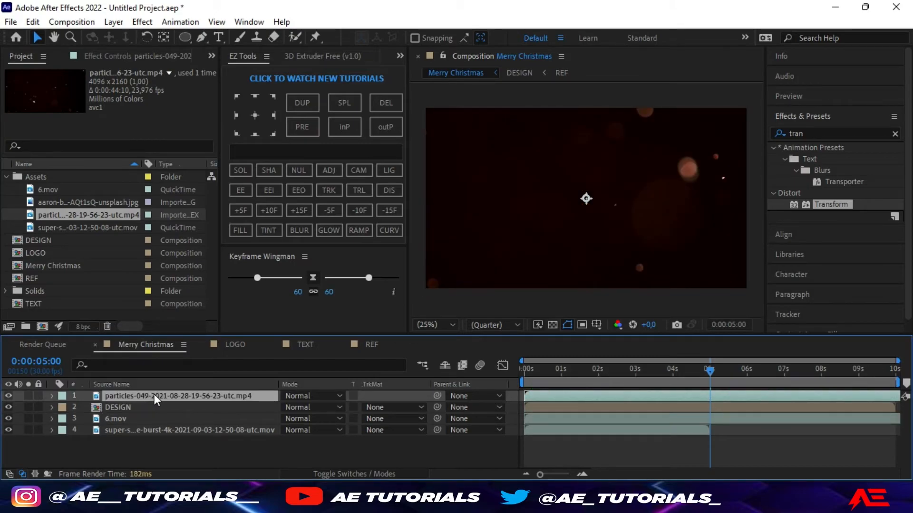
key(s)
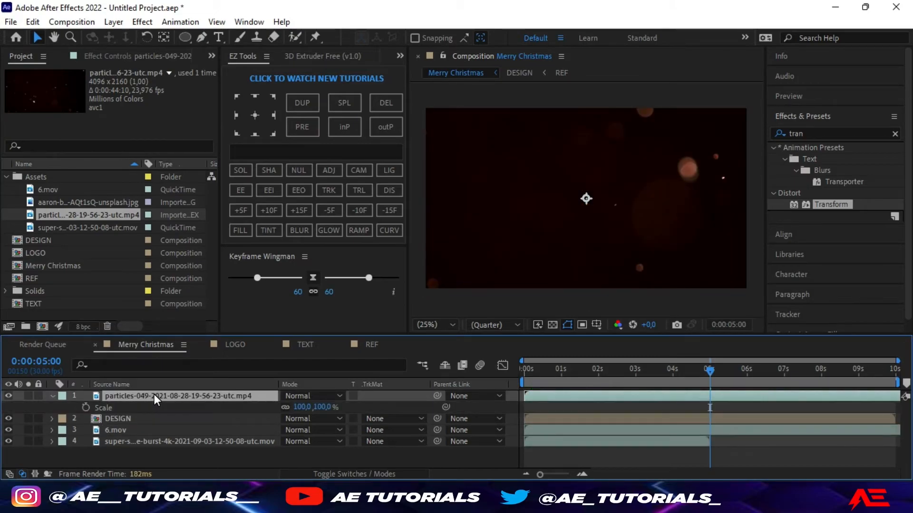
click(326, 407)
text(55)
key(Return)
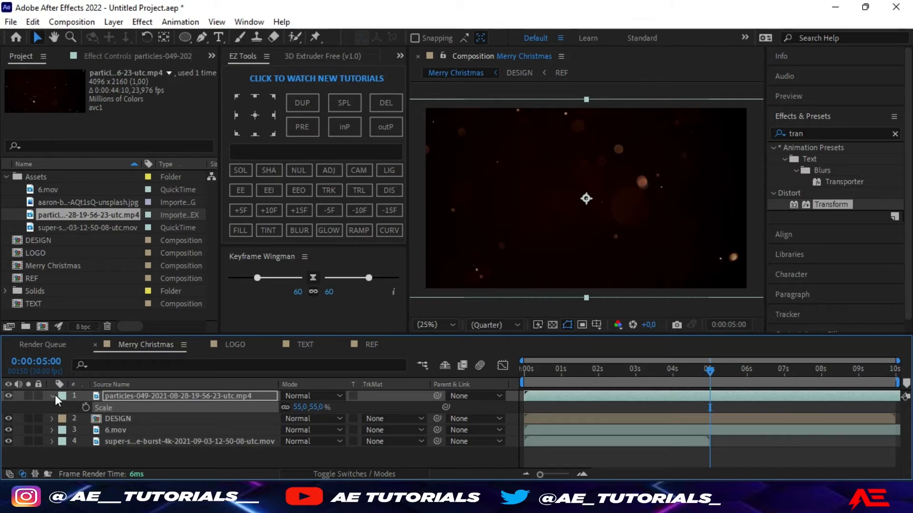
click(52, 396)
Step: Set the particles layer's blending mode to Screen and shift its clip earlier so it begins before the composition start
click(313, 395)
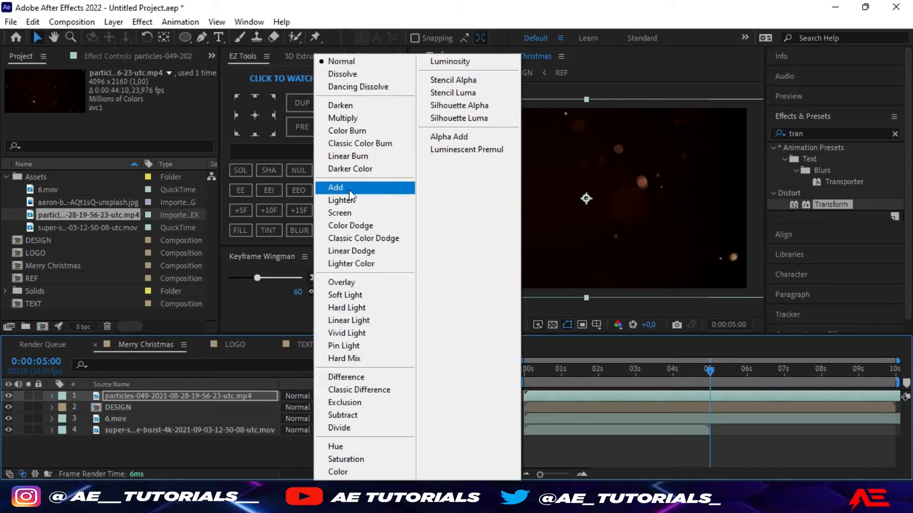
click(349, 213)
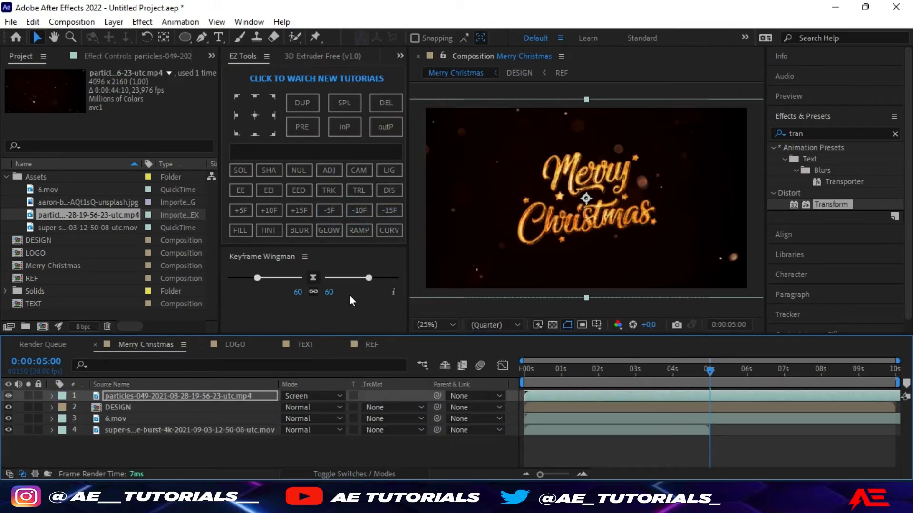
drag(588, 395, 548, 395)
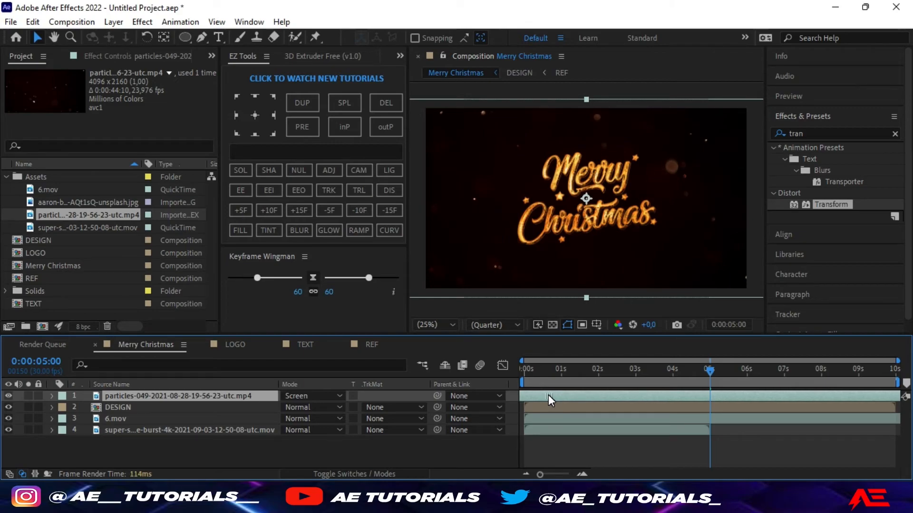
Step: Scrub through the early part of the timeline and preview the full animation from 0:00:00:00
drag(714, 372, 585, 376)
click(551, 396)
click(556, 368)
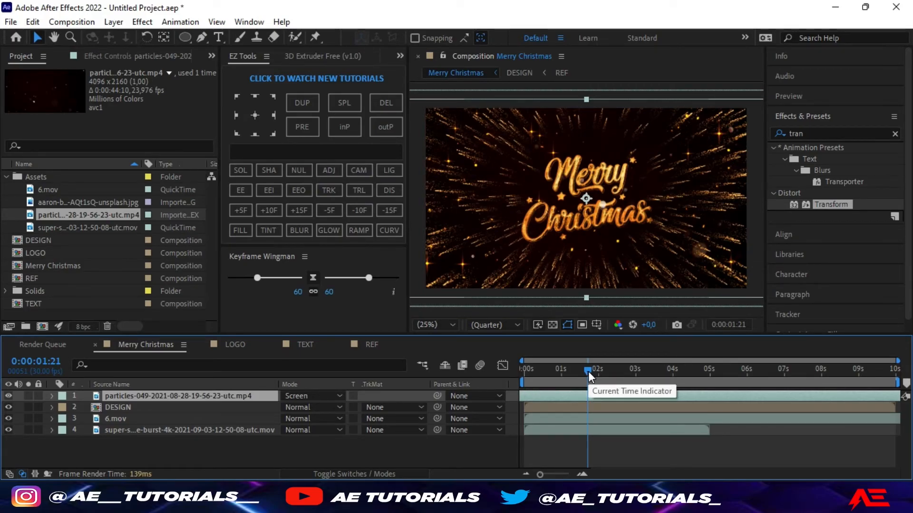
key(Home)
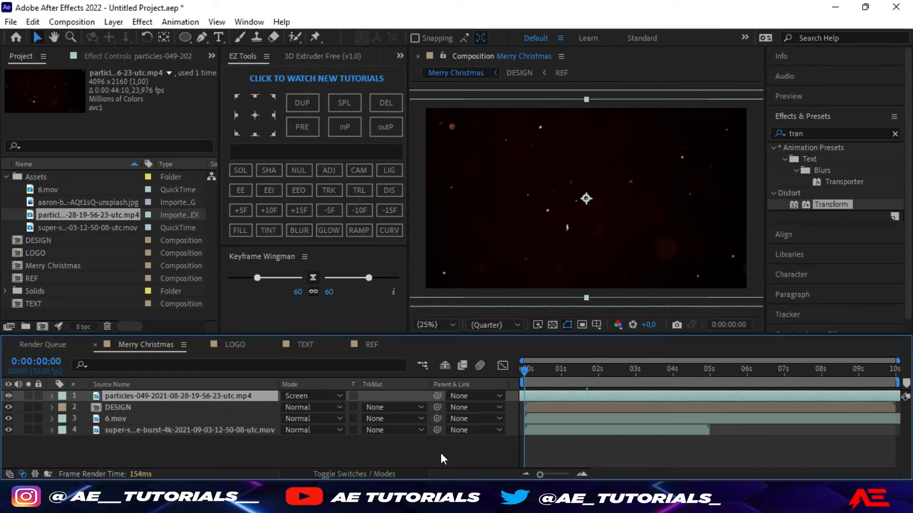
key(space)
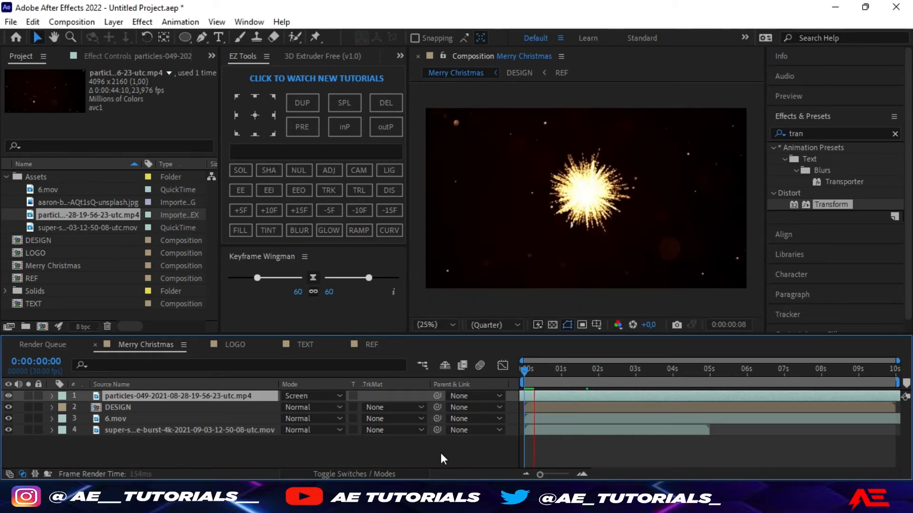